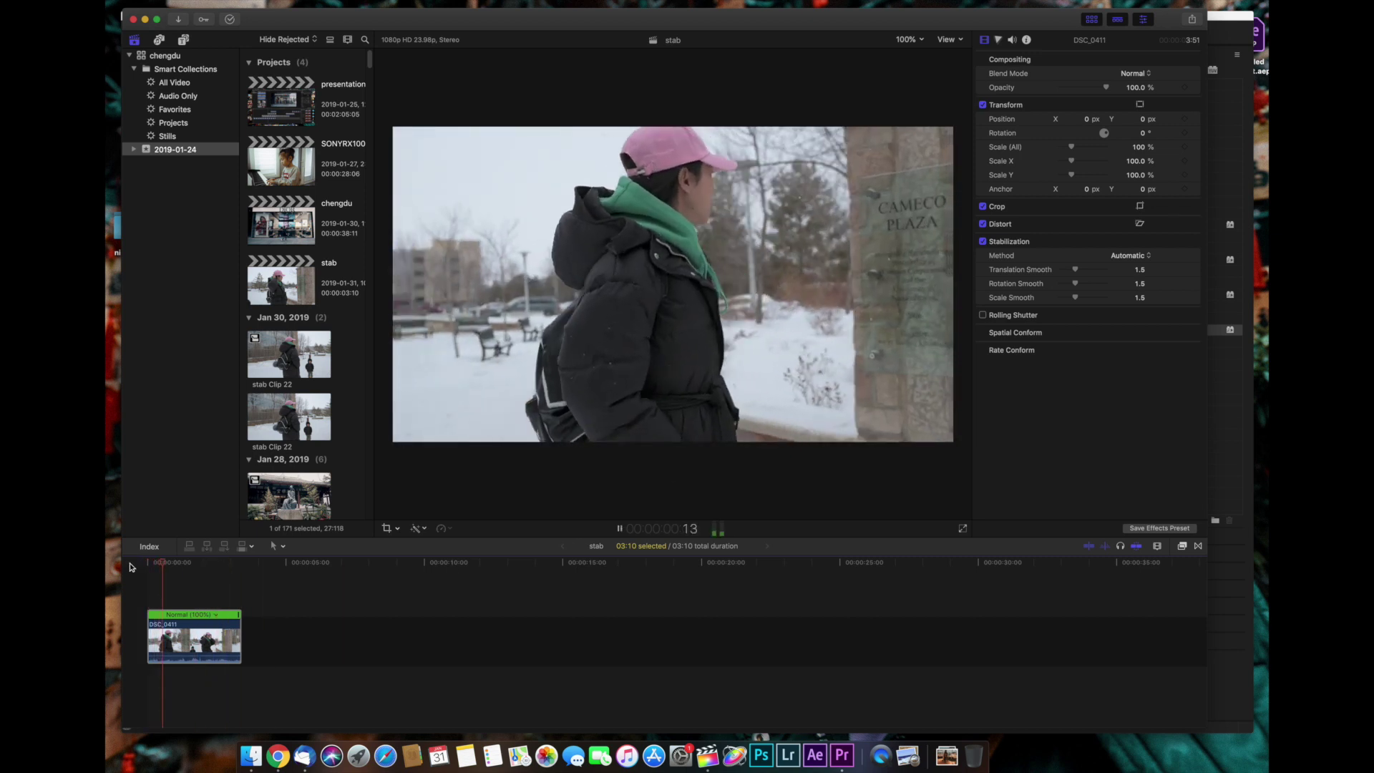
# - Set the DSC_0411 clip's custom speed to a rate of 40%
pyautogui.press('space')
pyautogui.press('Home')
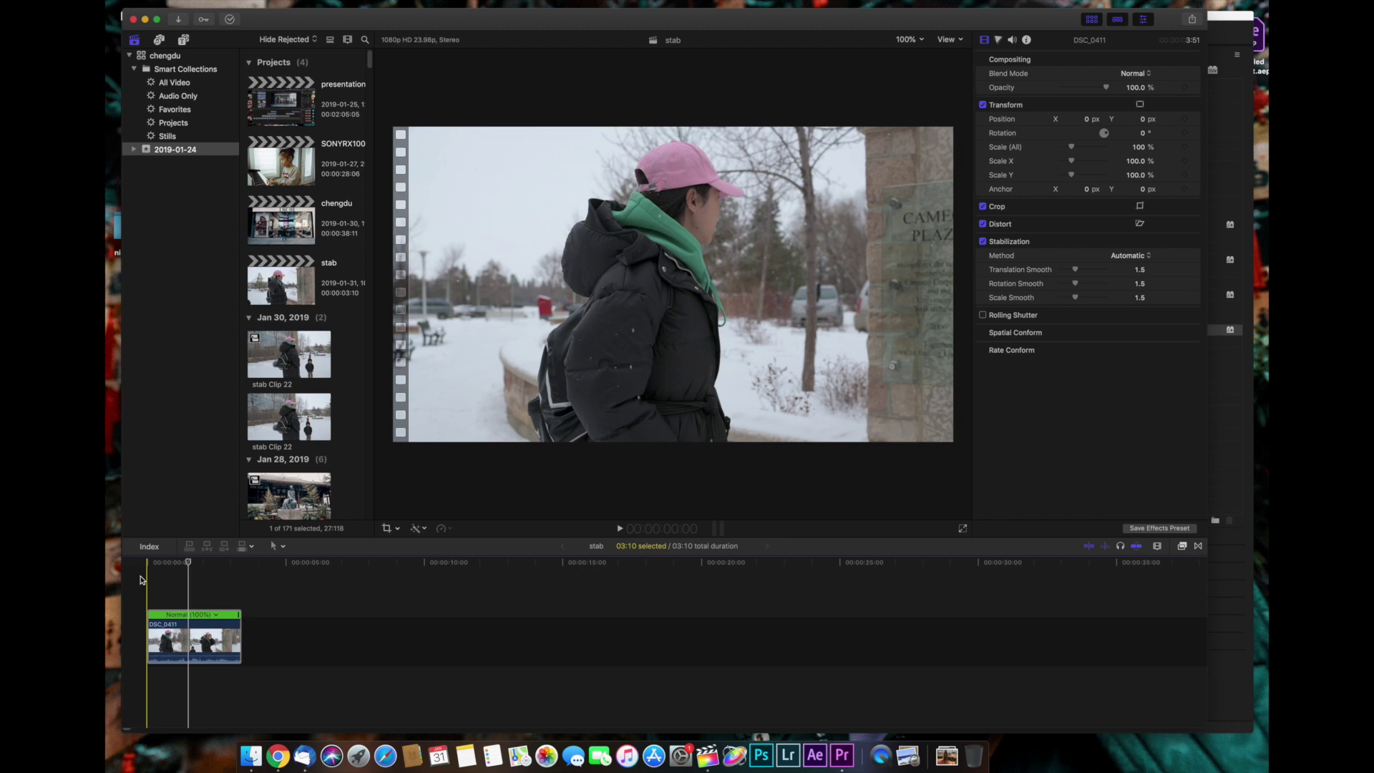
pyautogui.click(159, 602)
pyautogui.click(289, 564)
pyautogui.click(442, 529)
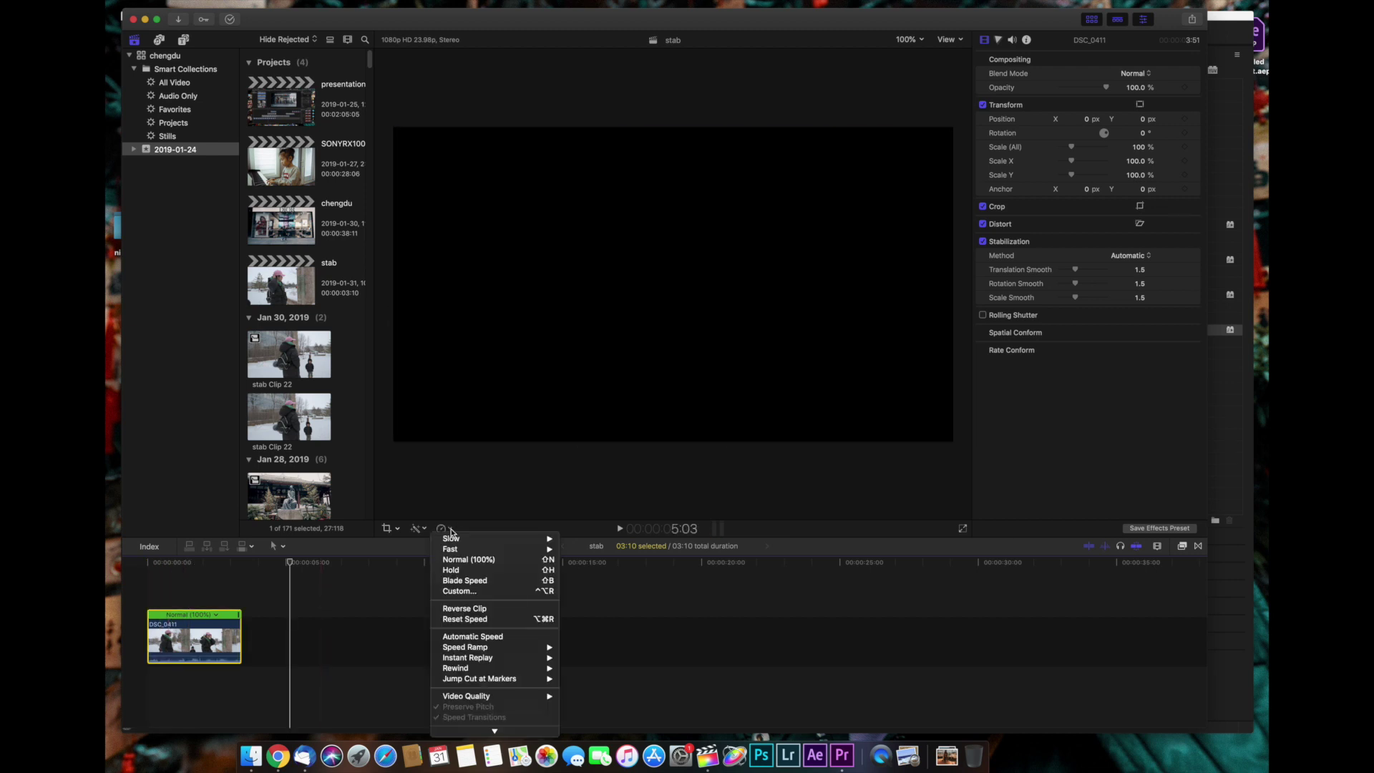
pyautogui.click(481, 592)
pyautogui.doubleClick(216, 550)
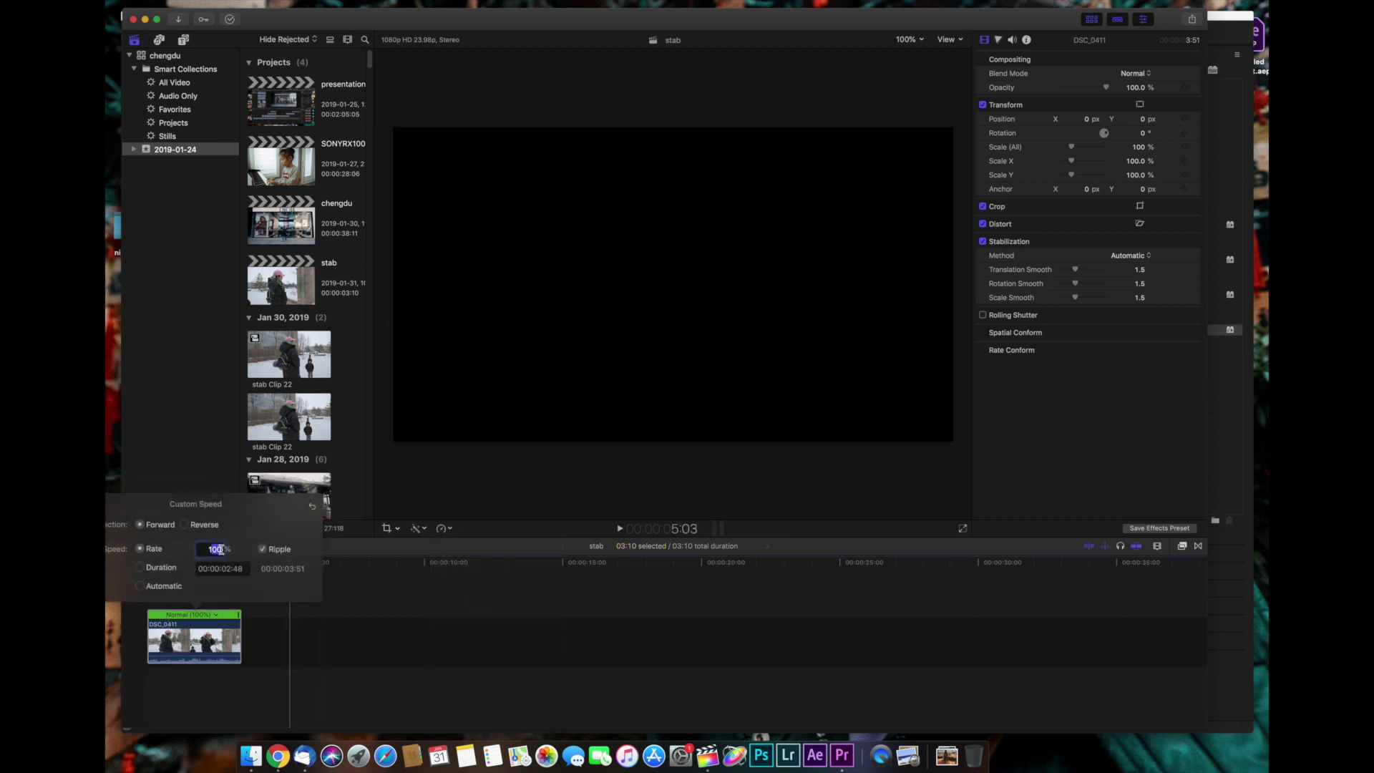
pyautogui.press('BackSpace')
pyautogui.write('40')
pyautogui.press('Return')
# - Turn on stabilization for the slowed DSC_0411 clip and render the selection
pyautogui.press('space')
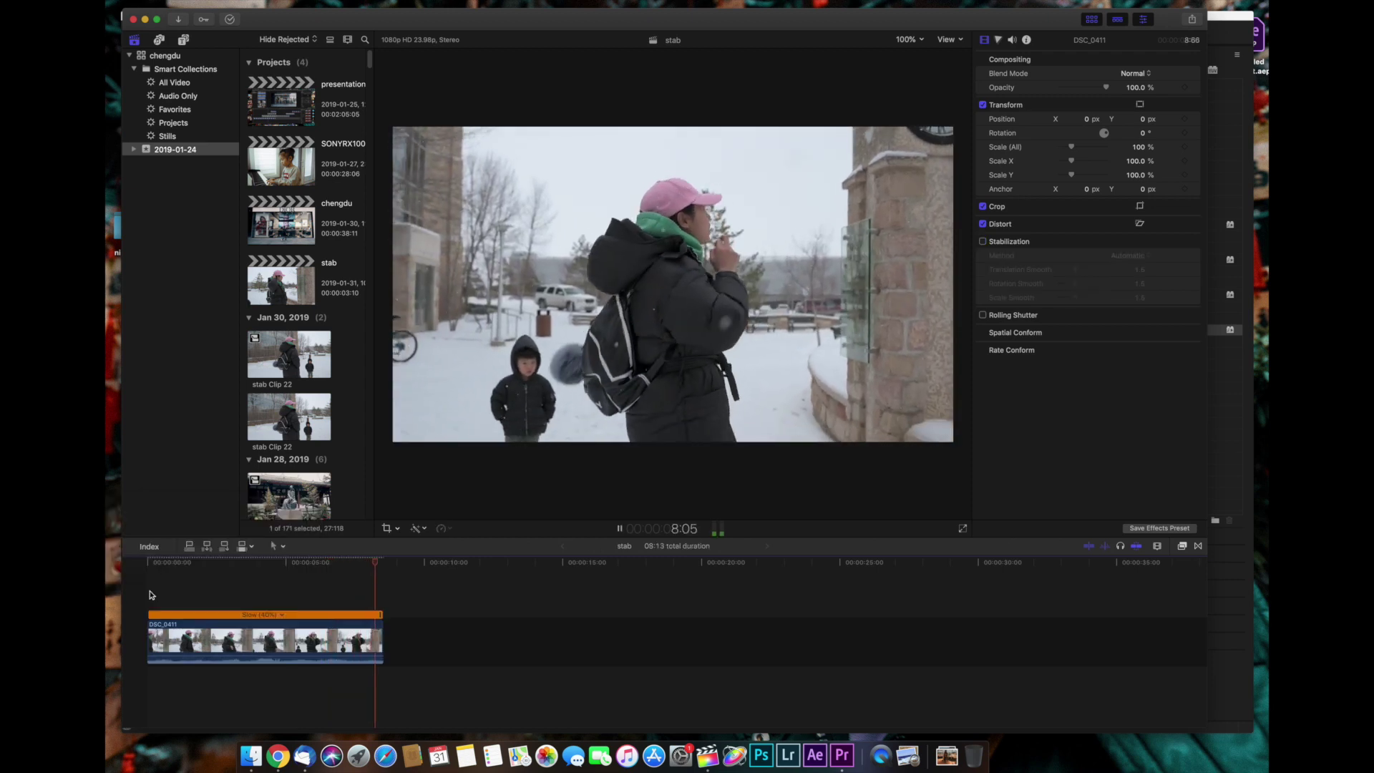
pyautogui.click(250, 604)
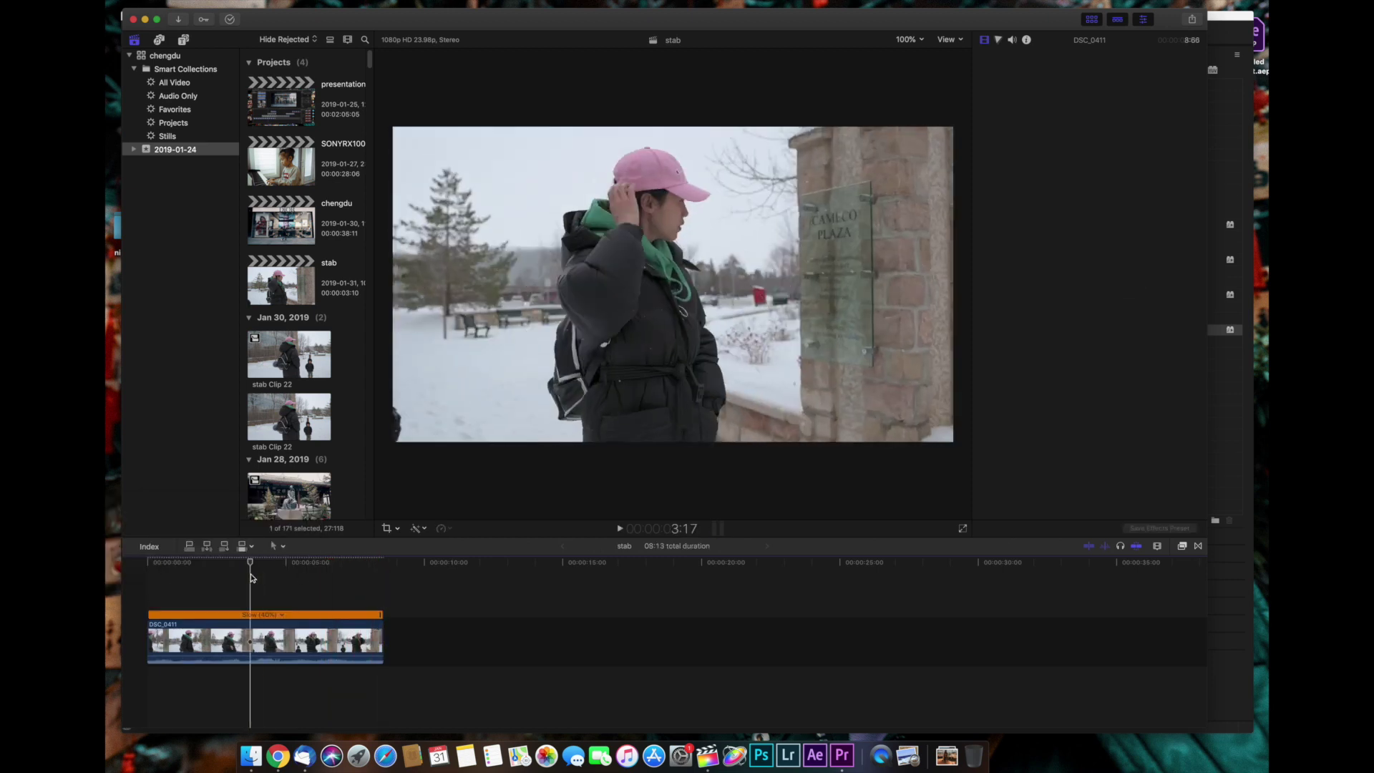
pyautogui.click(277, 616)
pyautogui.click(983, 247)
pyautogui.click(983, 242)
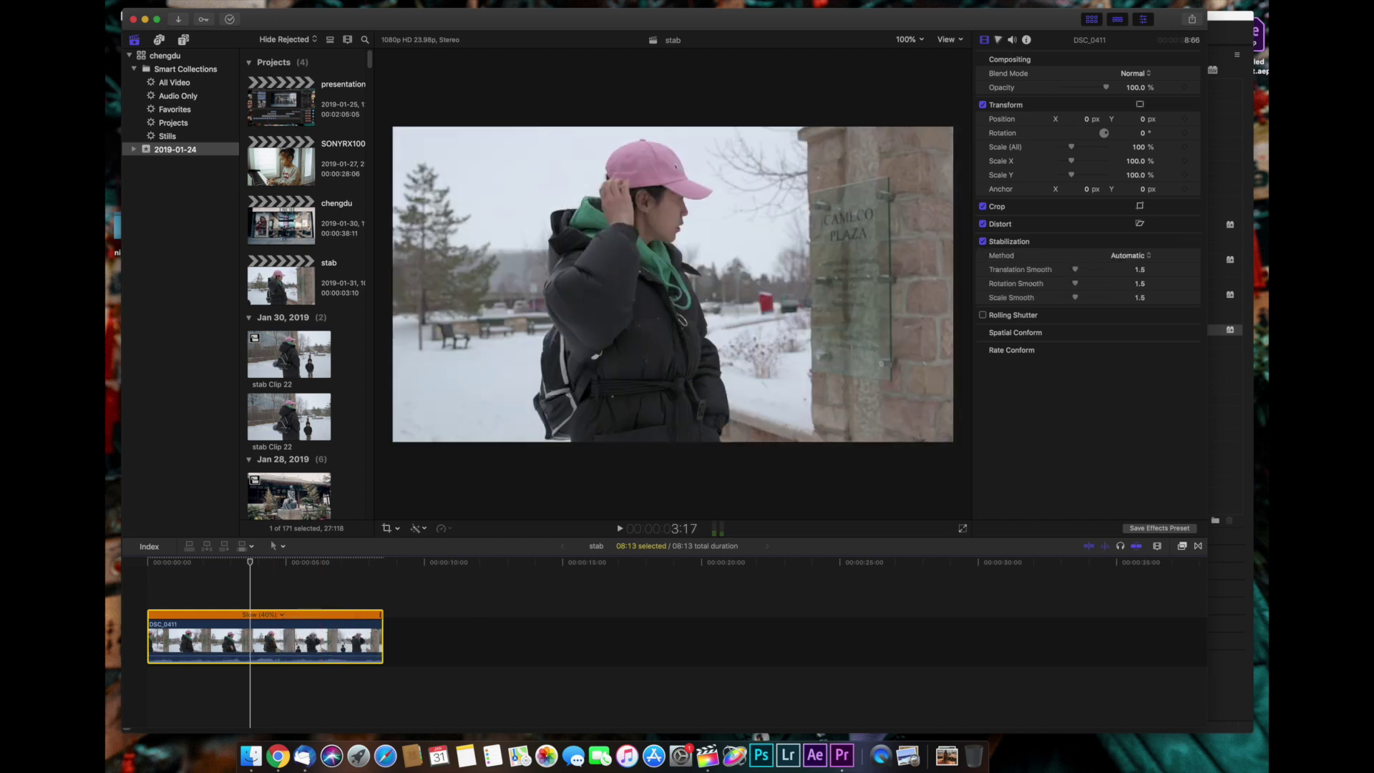
pyautogui.click(151, 2)
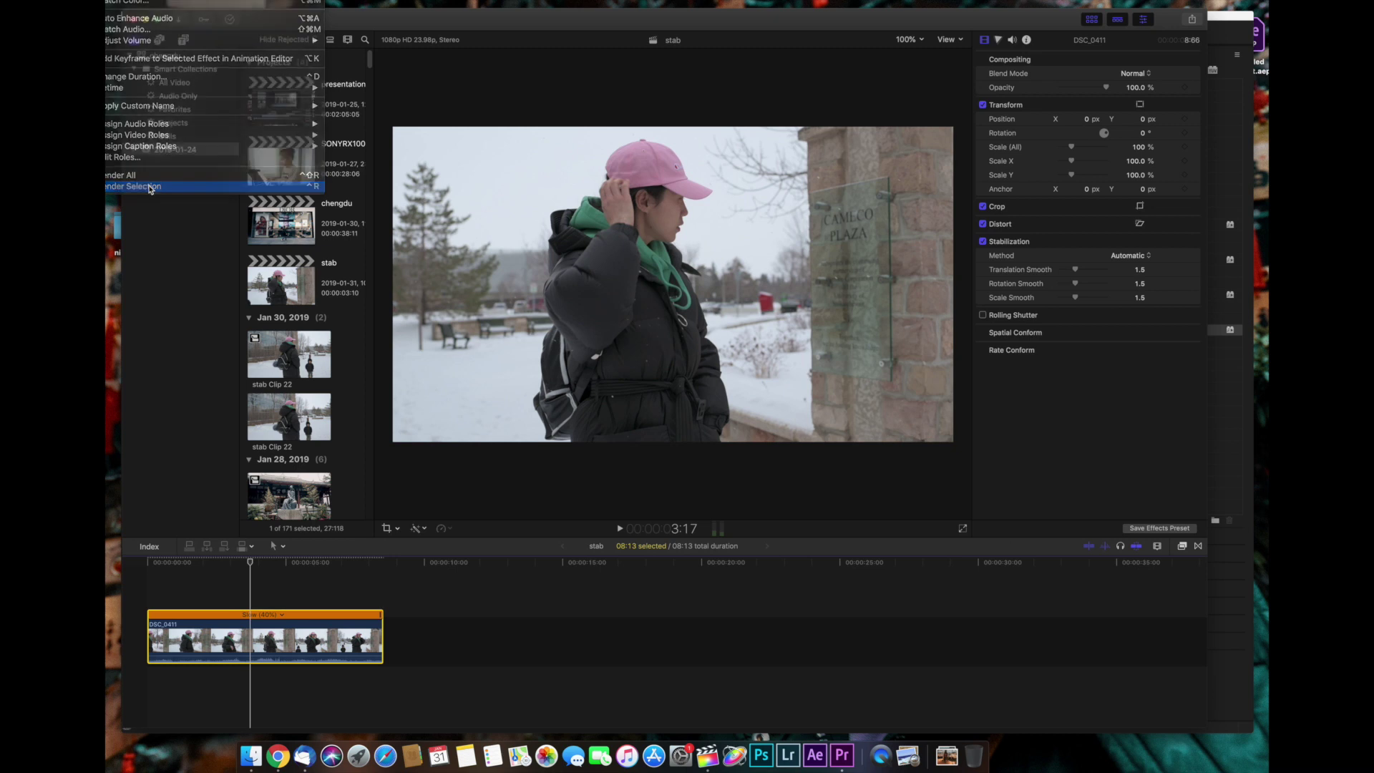
pyautogui.click(151, 188)
# - Play the slowed, stabilized clip from the start of the timeline to check its motion
pyautogui.click(142, 568)
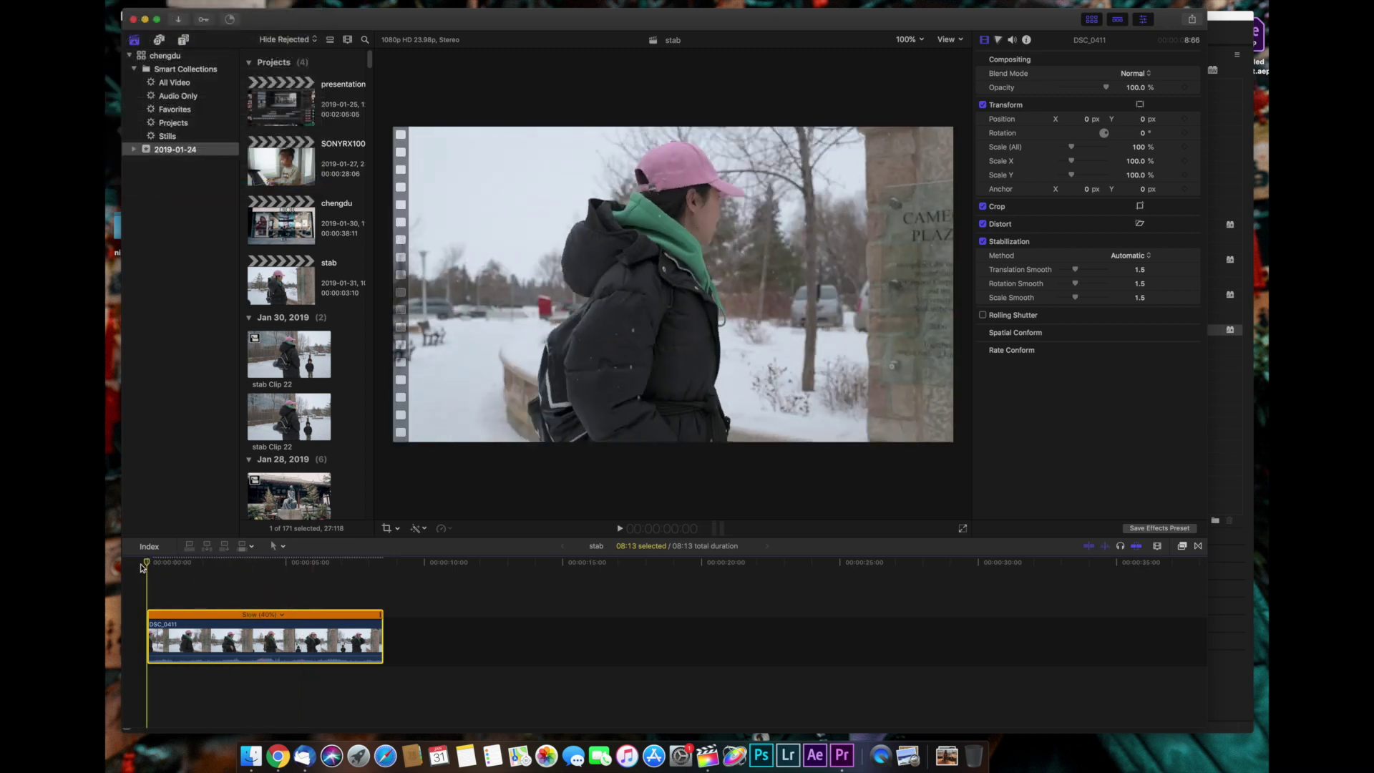
pyautogui.press('space')
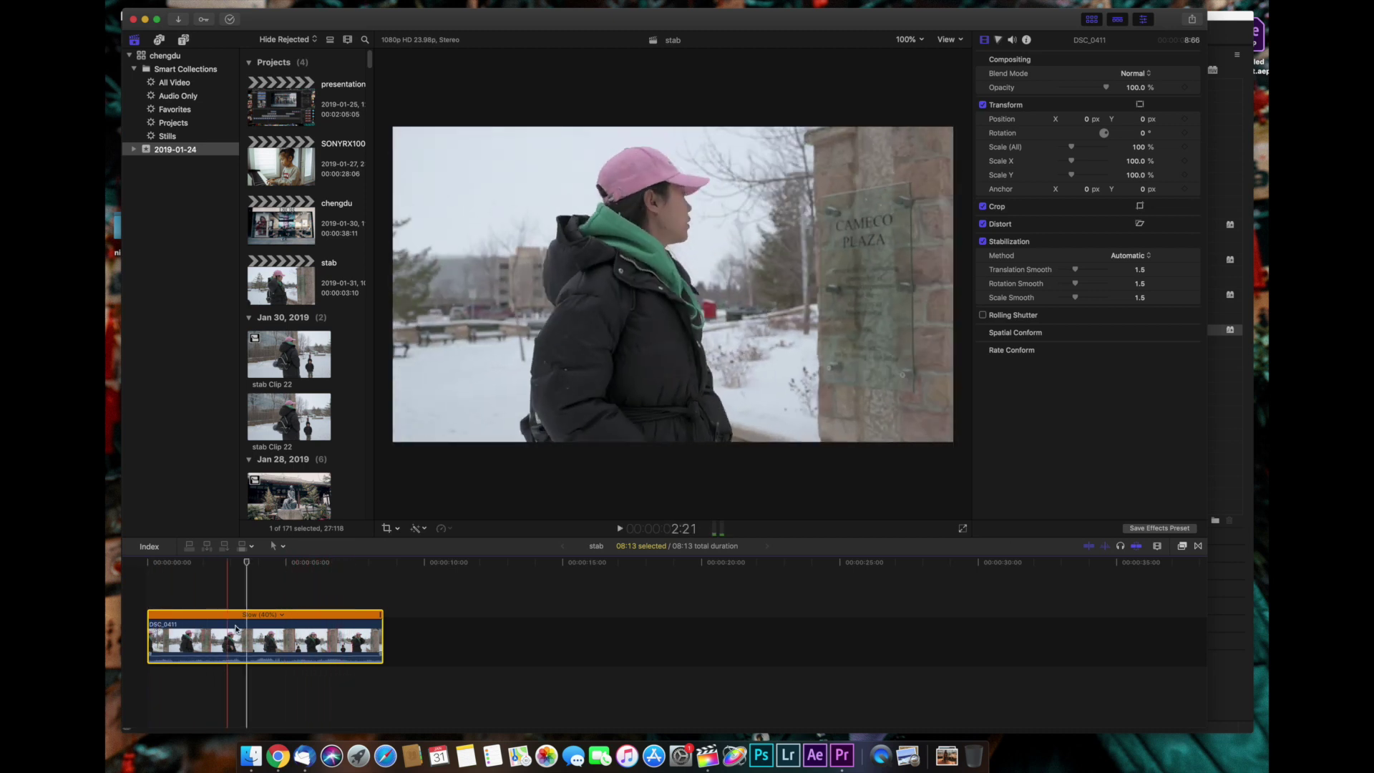
pyautogui.press('space')
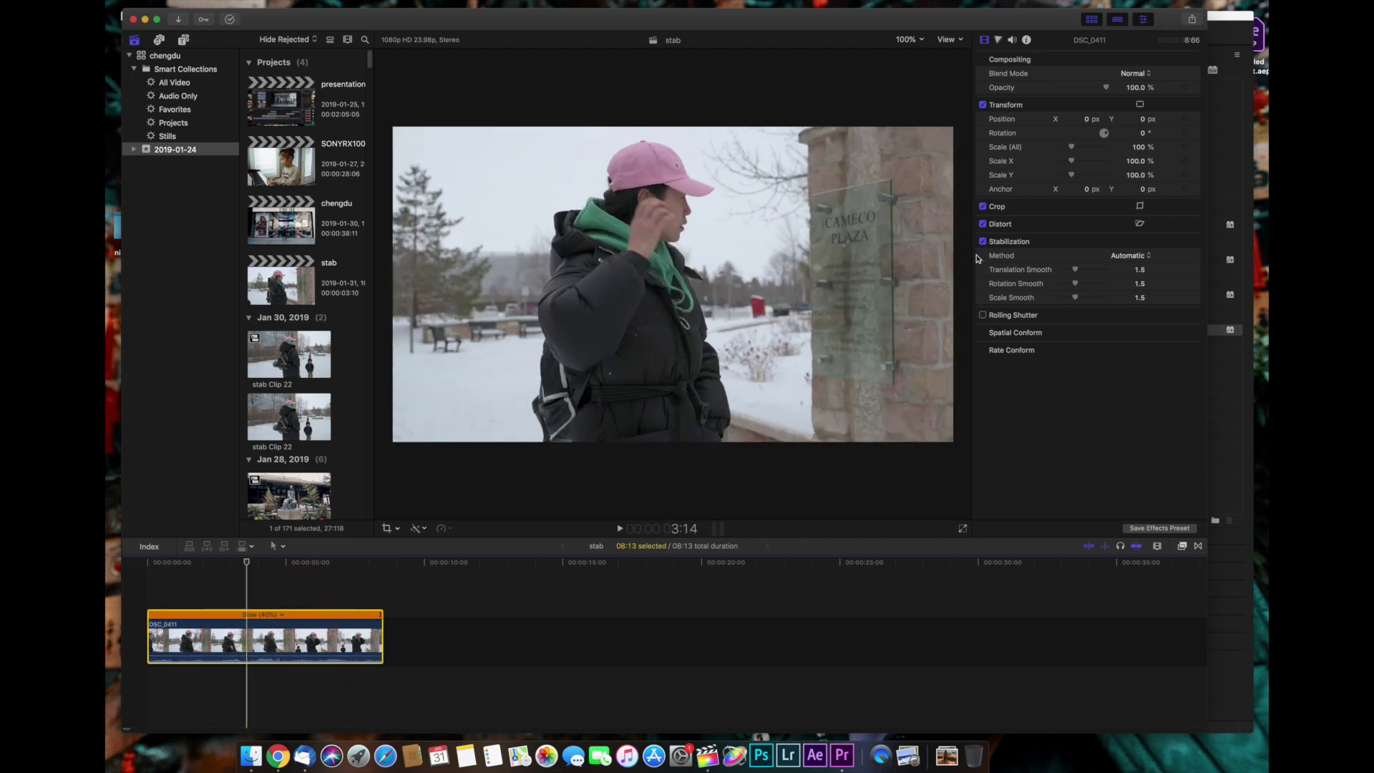
# - Turn off stabilization on the slowed clip and turn it into a compound clip named 24fps in the 2019-01-24 event
pyautogui.click(983, 242)
pyautogui.click(236, 627)
pyautogui.rightClick(239, 638)
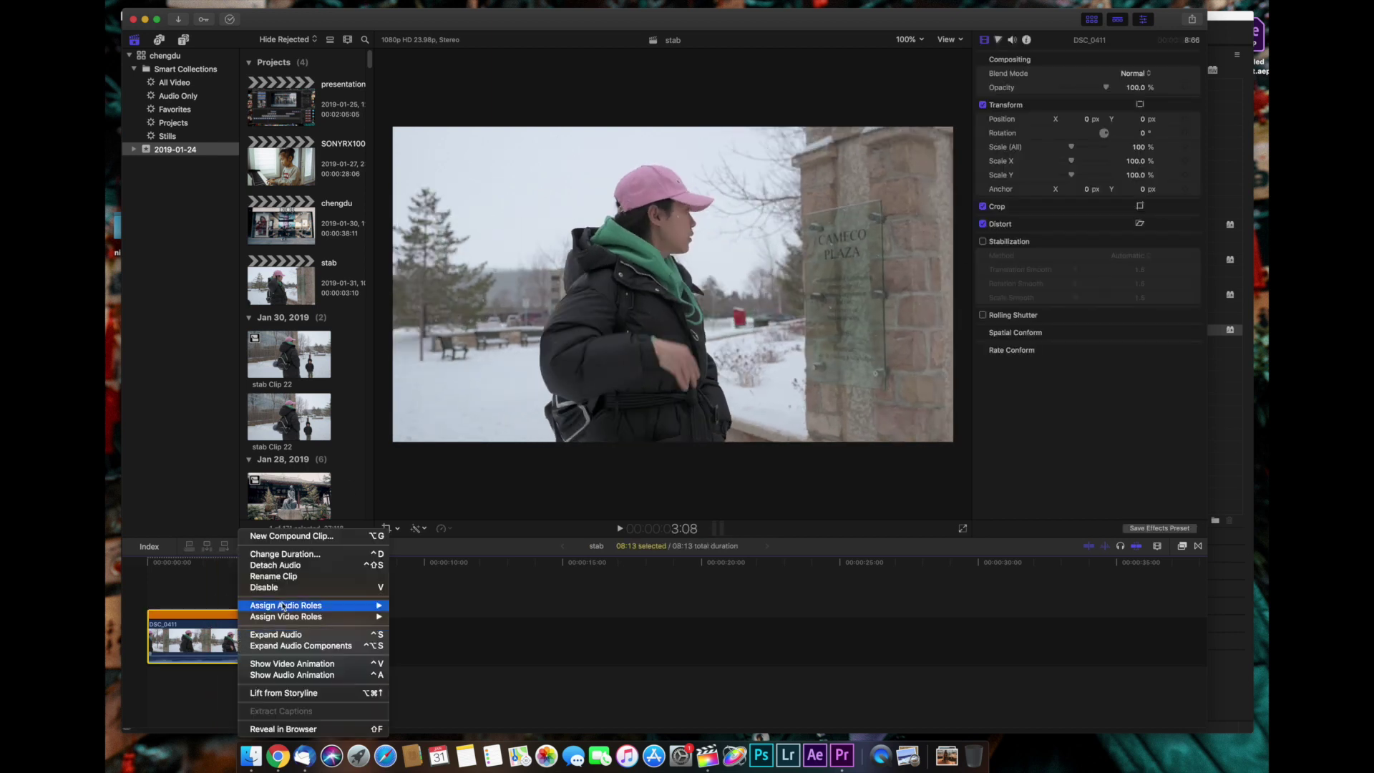
pyautogui.click(283, 530)
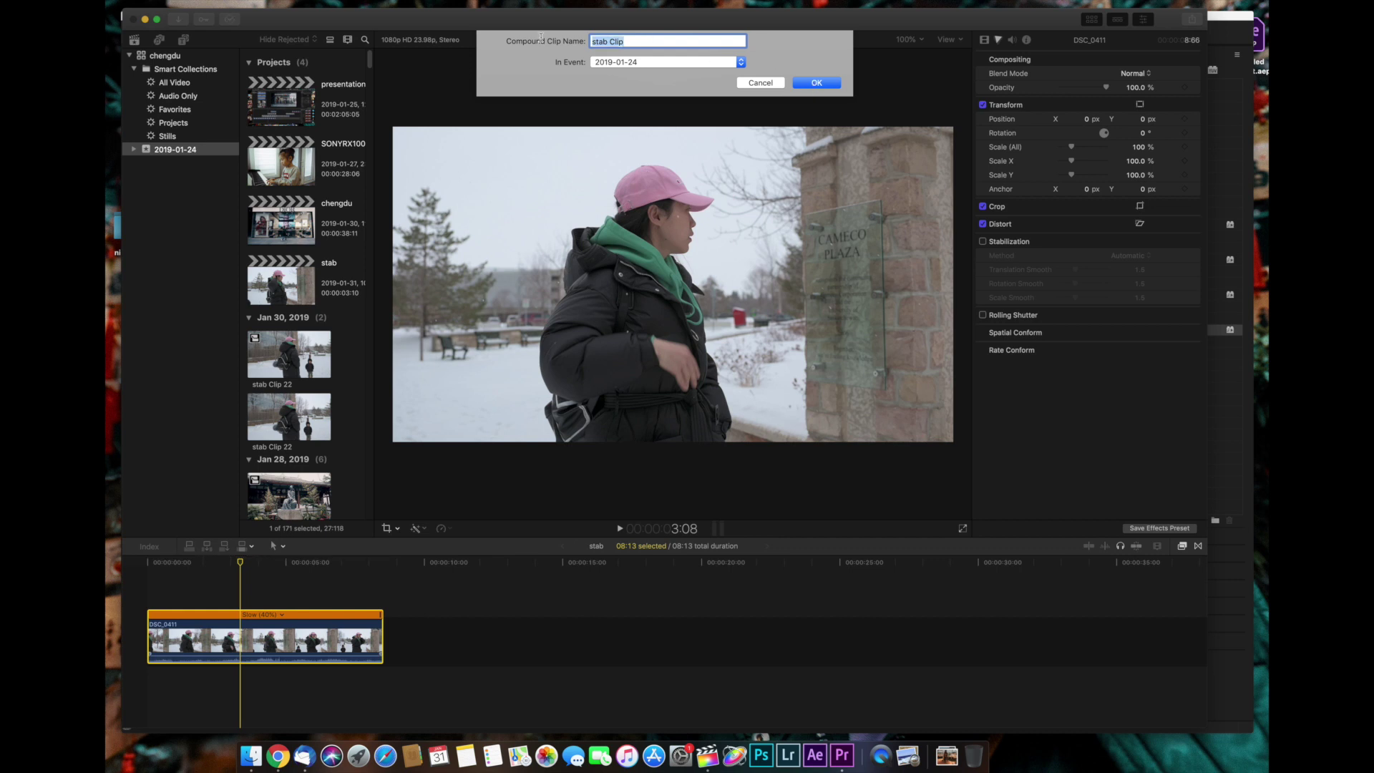
pyautogui.write('2')
pyautogui.click(817, 83)
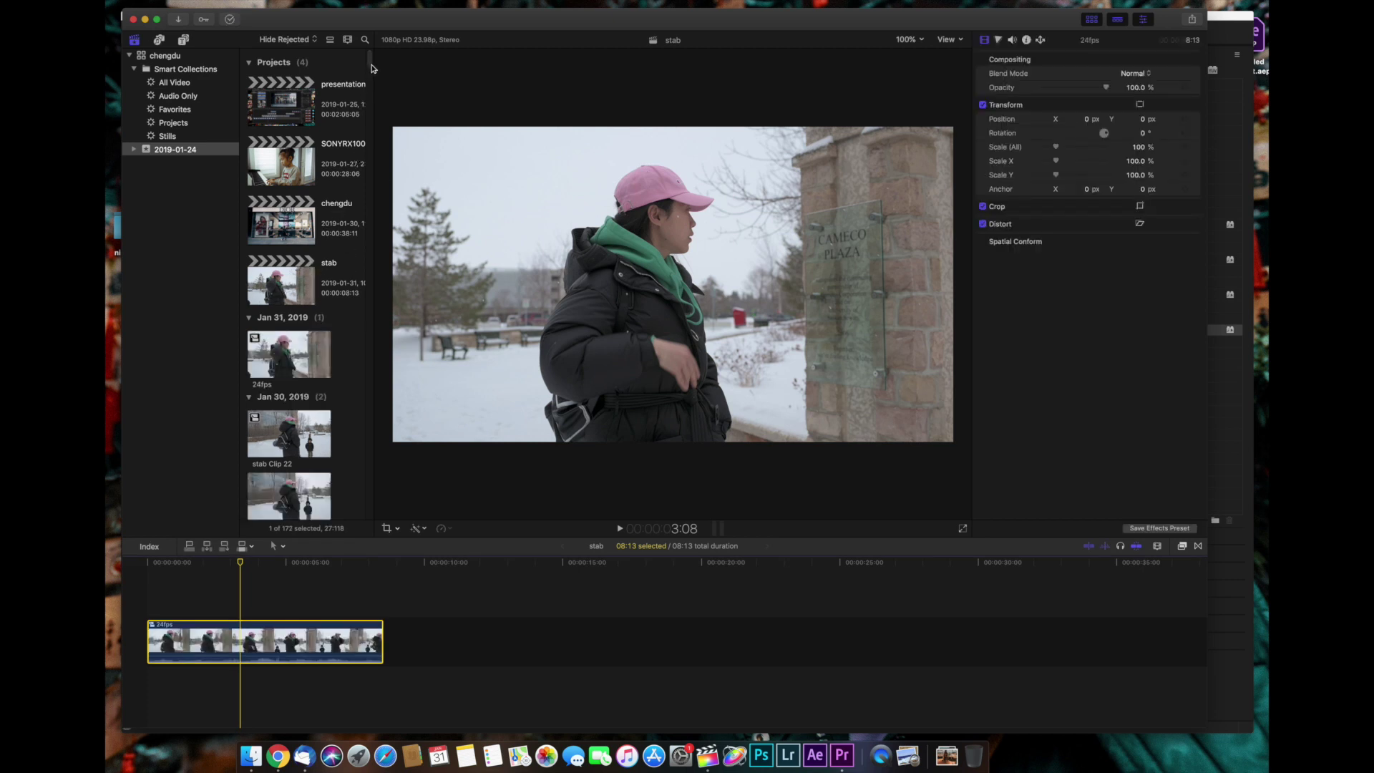
# - Export the 24fps compound clip as an Apple ProRes 422 master file, saved as 24fps on the Desktop
pyautogui.scroll(-5, 362, 108)
pyautogui.click(292, 231)
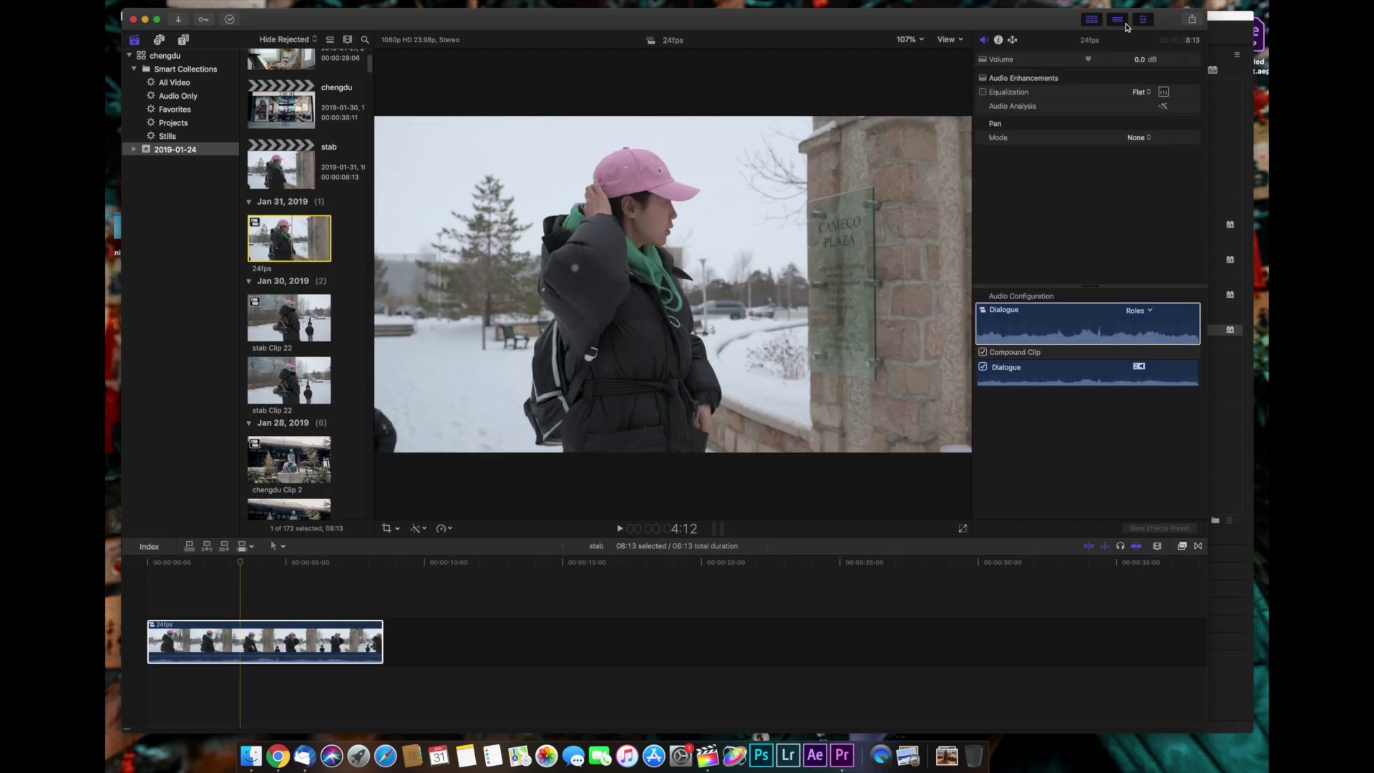
pyautogui.click(1193, 19)
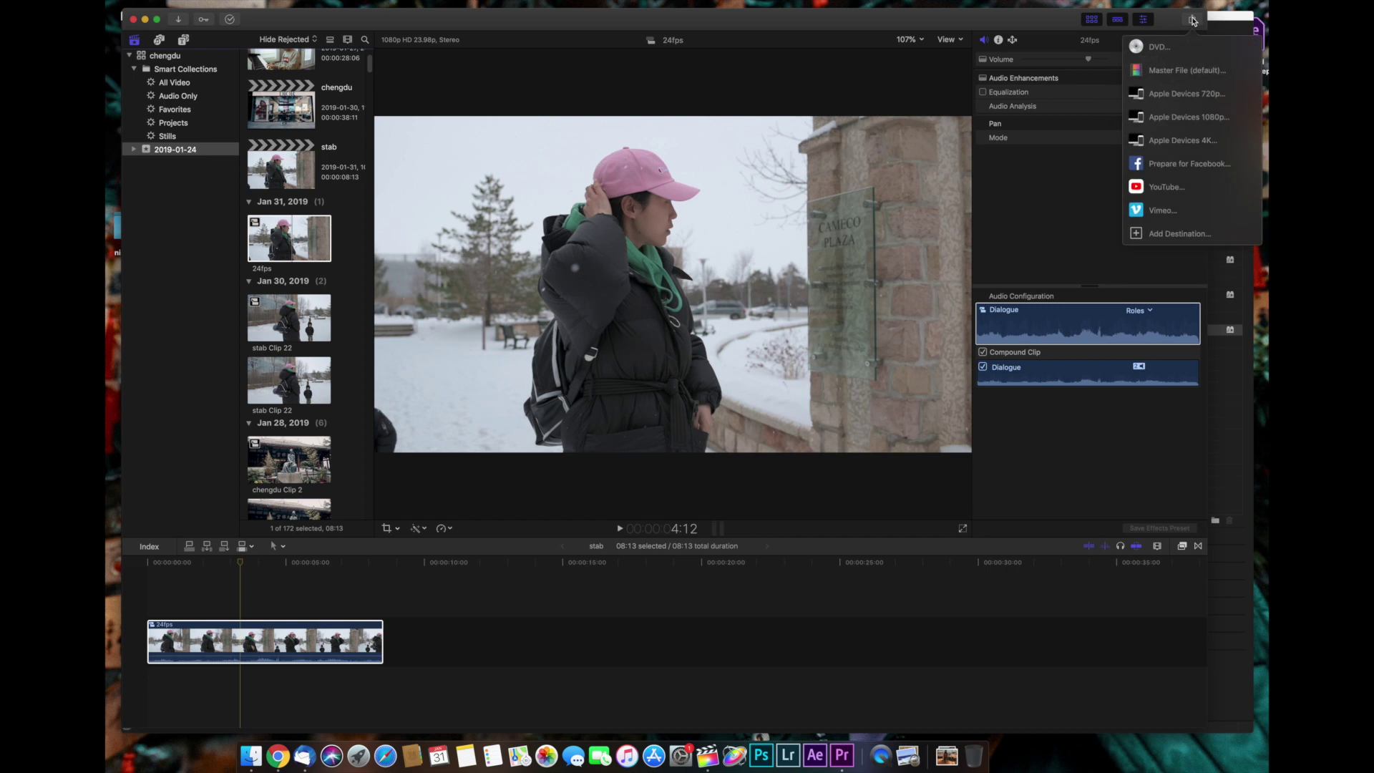
pyautogui.click(1192, 70)
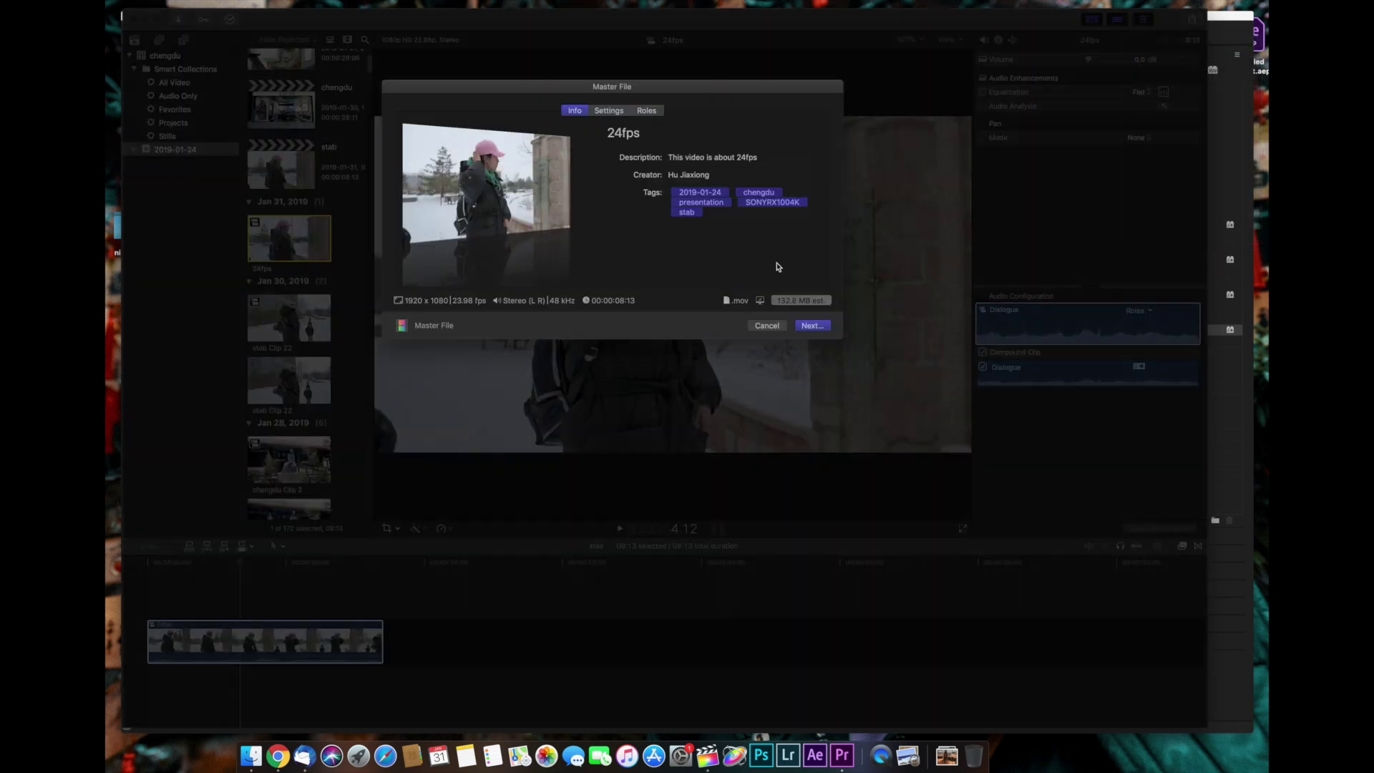
pyautogui.click(609, 111)
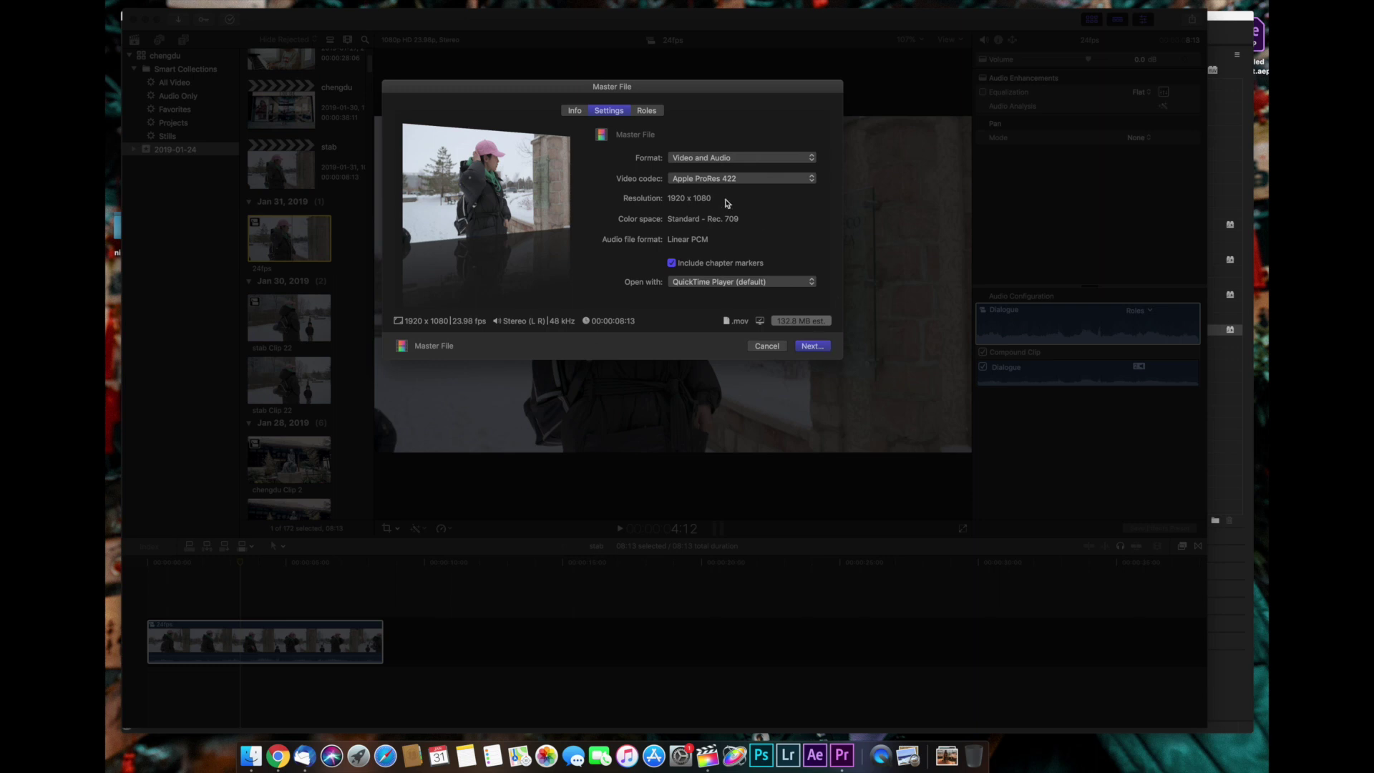
pyautogui.click(812, 346)
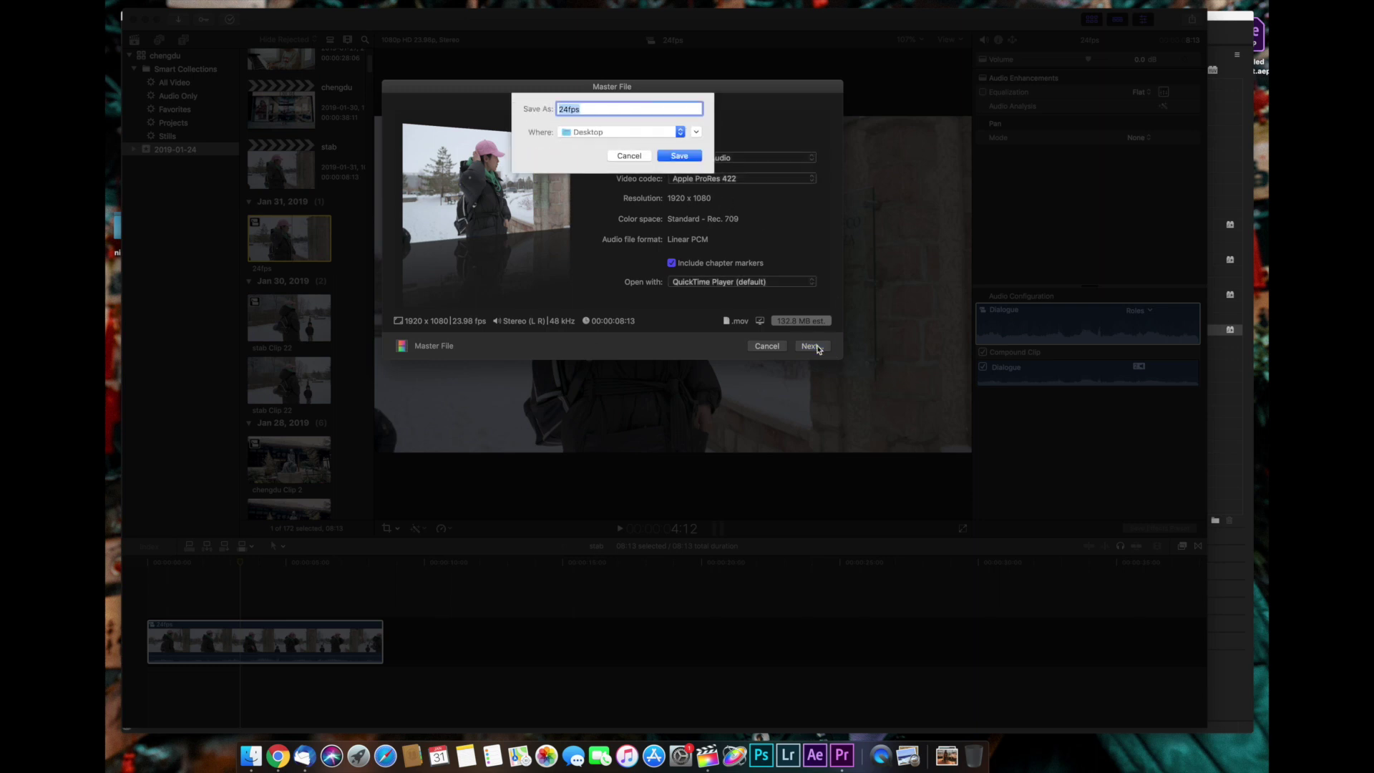
pyautogui.click(667, 155)
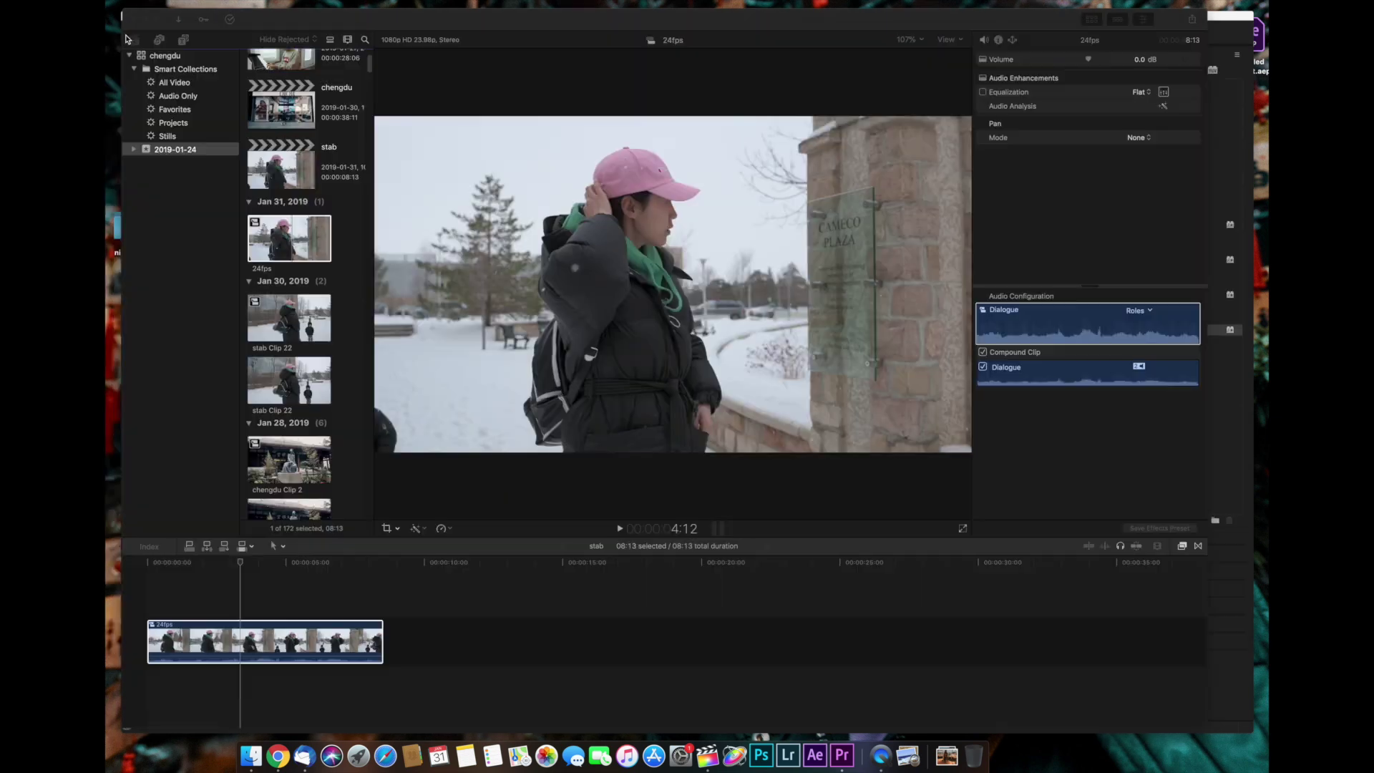
# - Import 24fps.mov from the Desktop into the 2019-01-24 event without optimized or proxy media, and append it after the compound clip
pyautogui.click(159, 13)
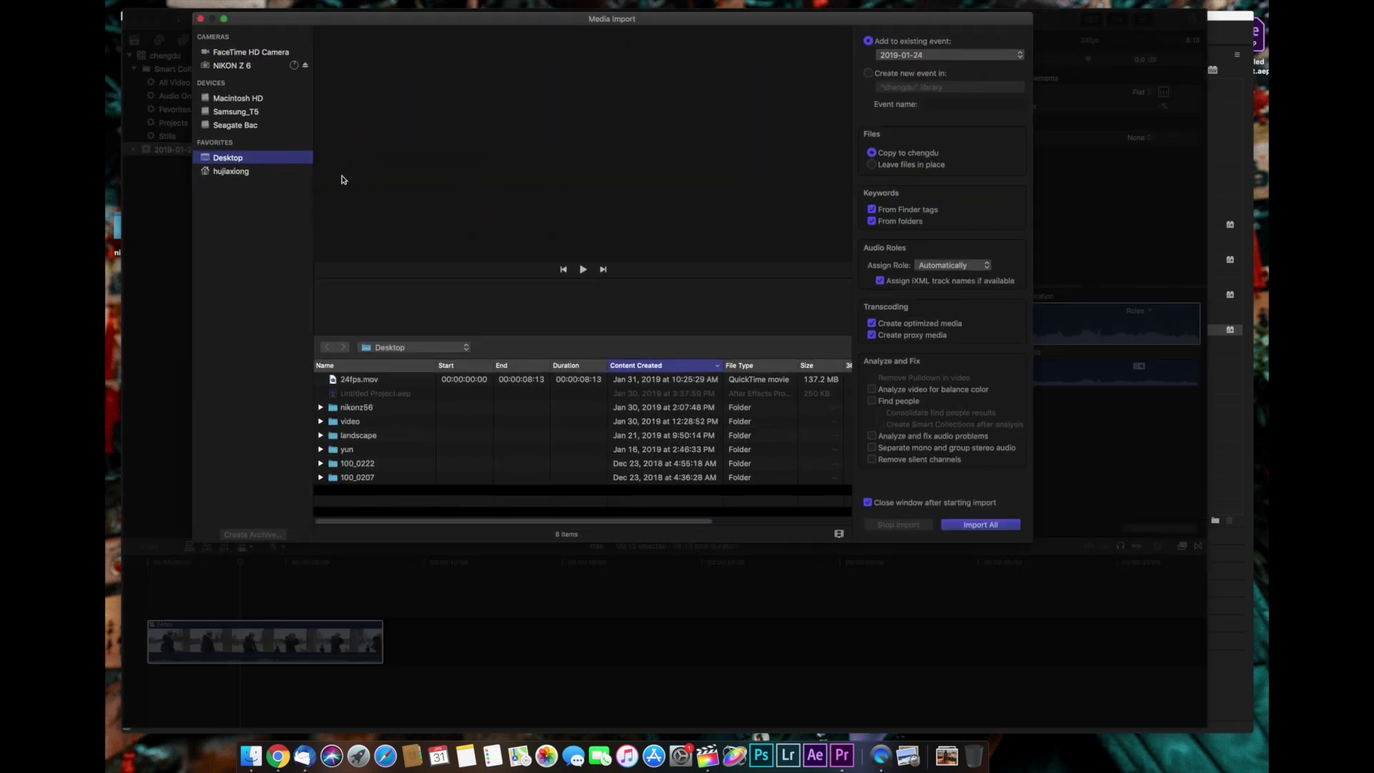
pyautogui.click(372, 381)
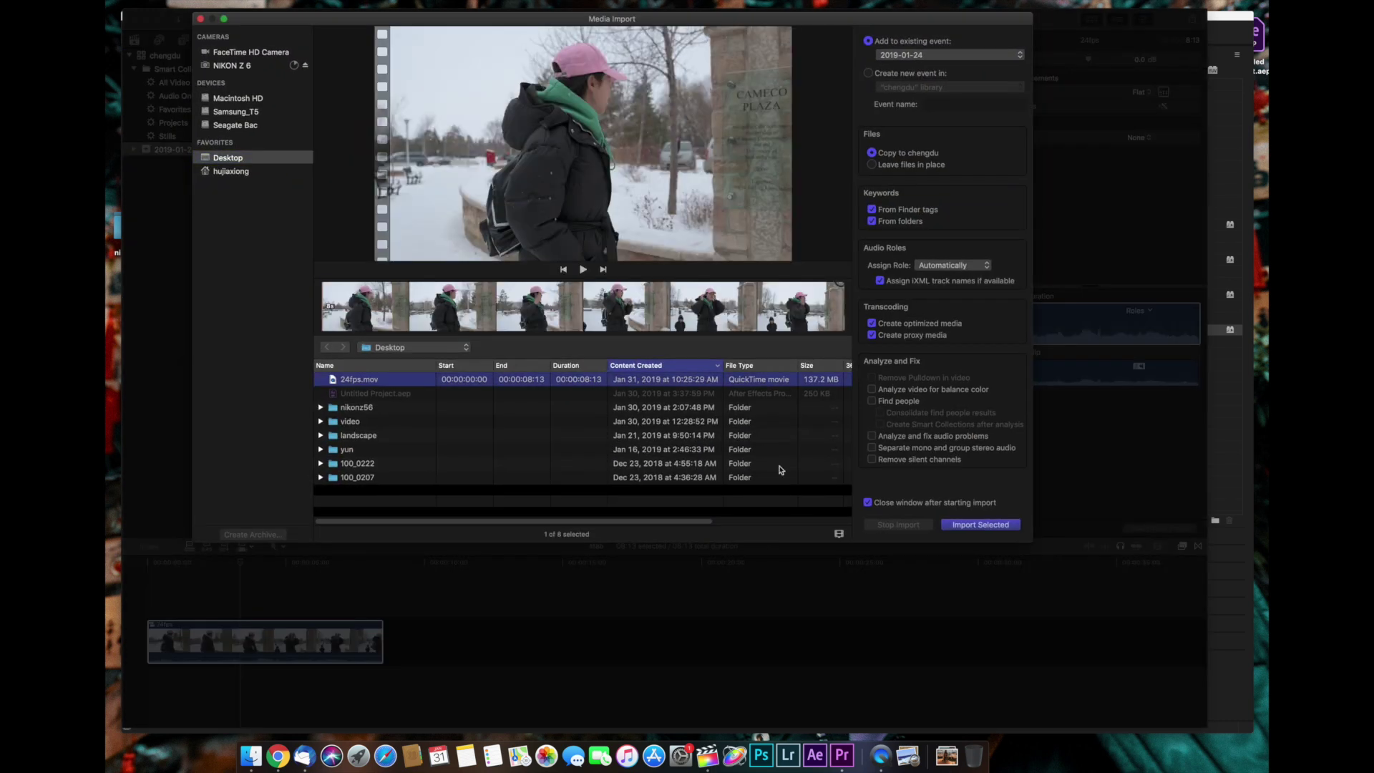
pyautogui.click(897, 336)
pyautogui.click(897, 323)
pyautogui.click(980, 524)
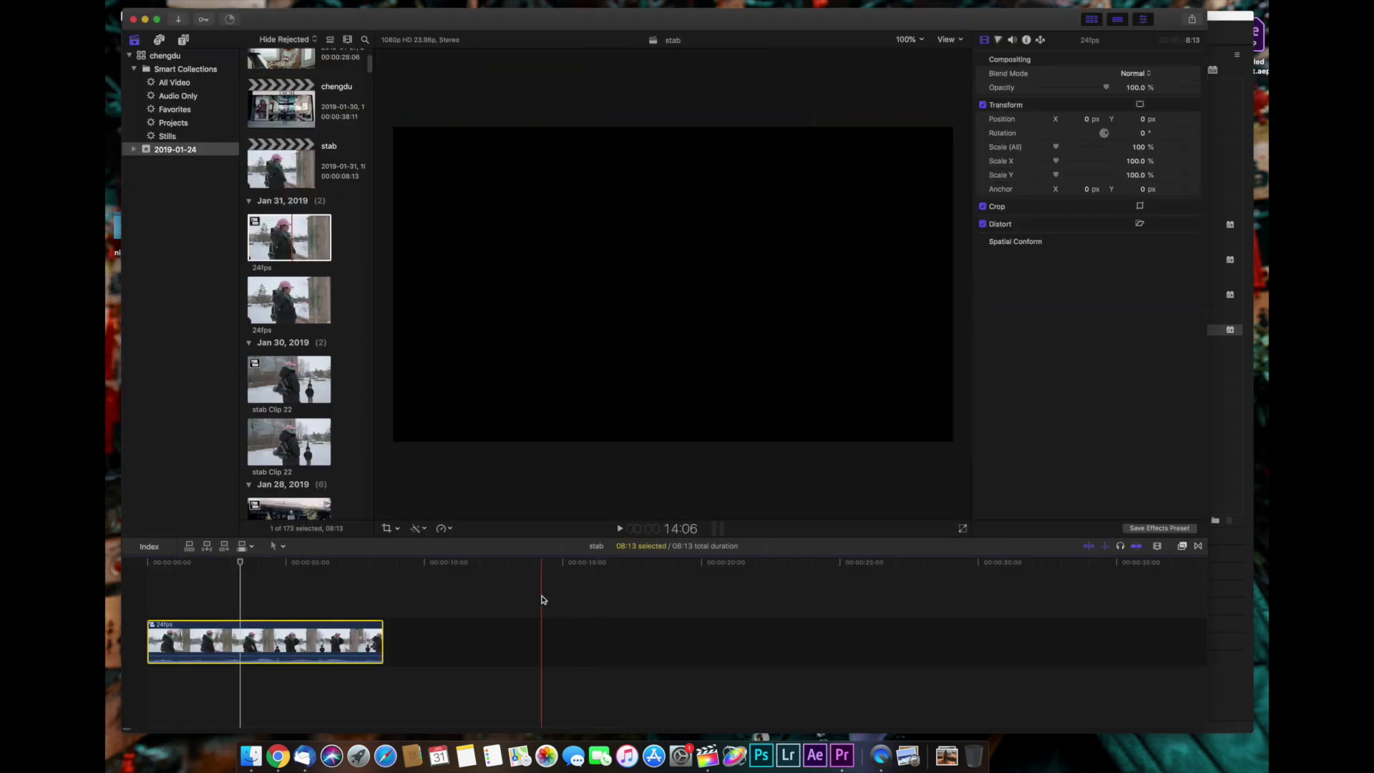
pyautogui.moveTo(311, 315); pyautogui.dragTo(430, 638)
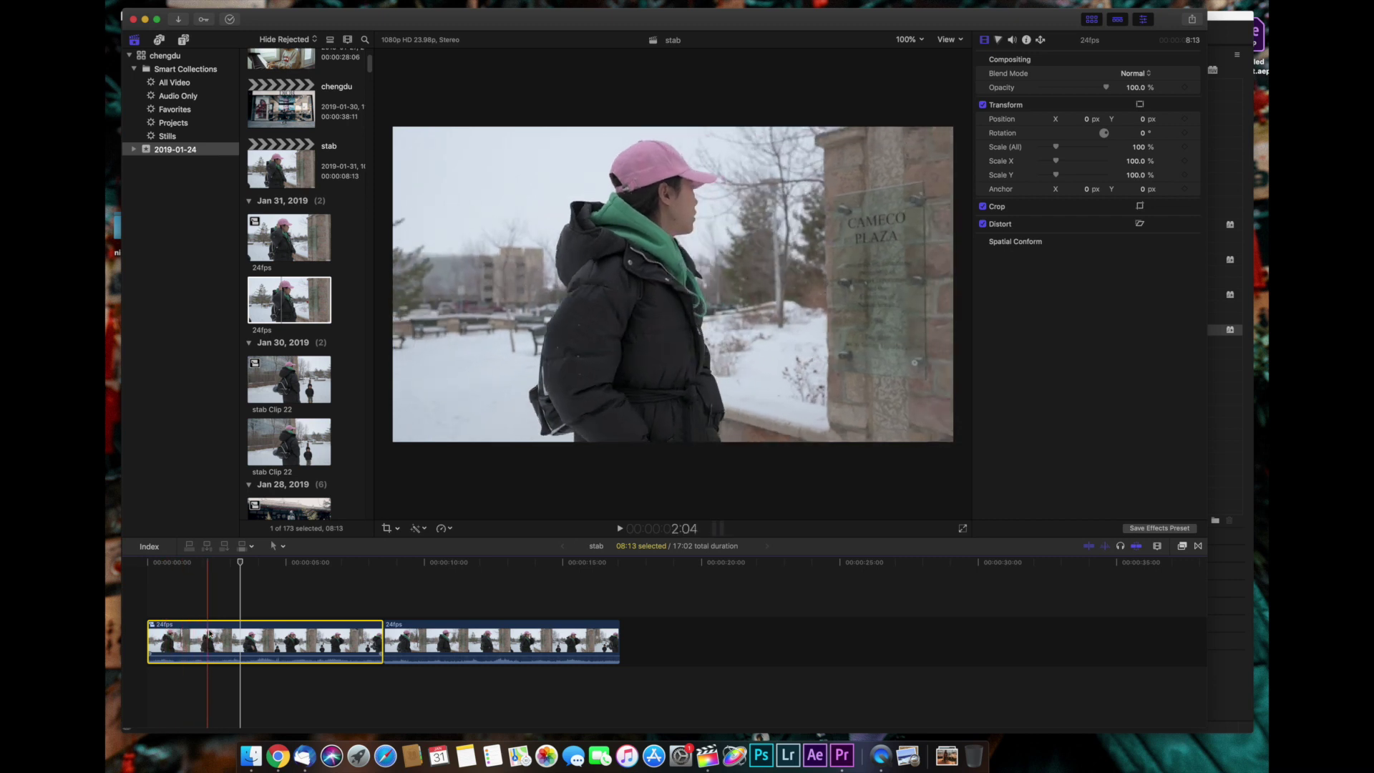
pyautogui.press('space')
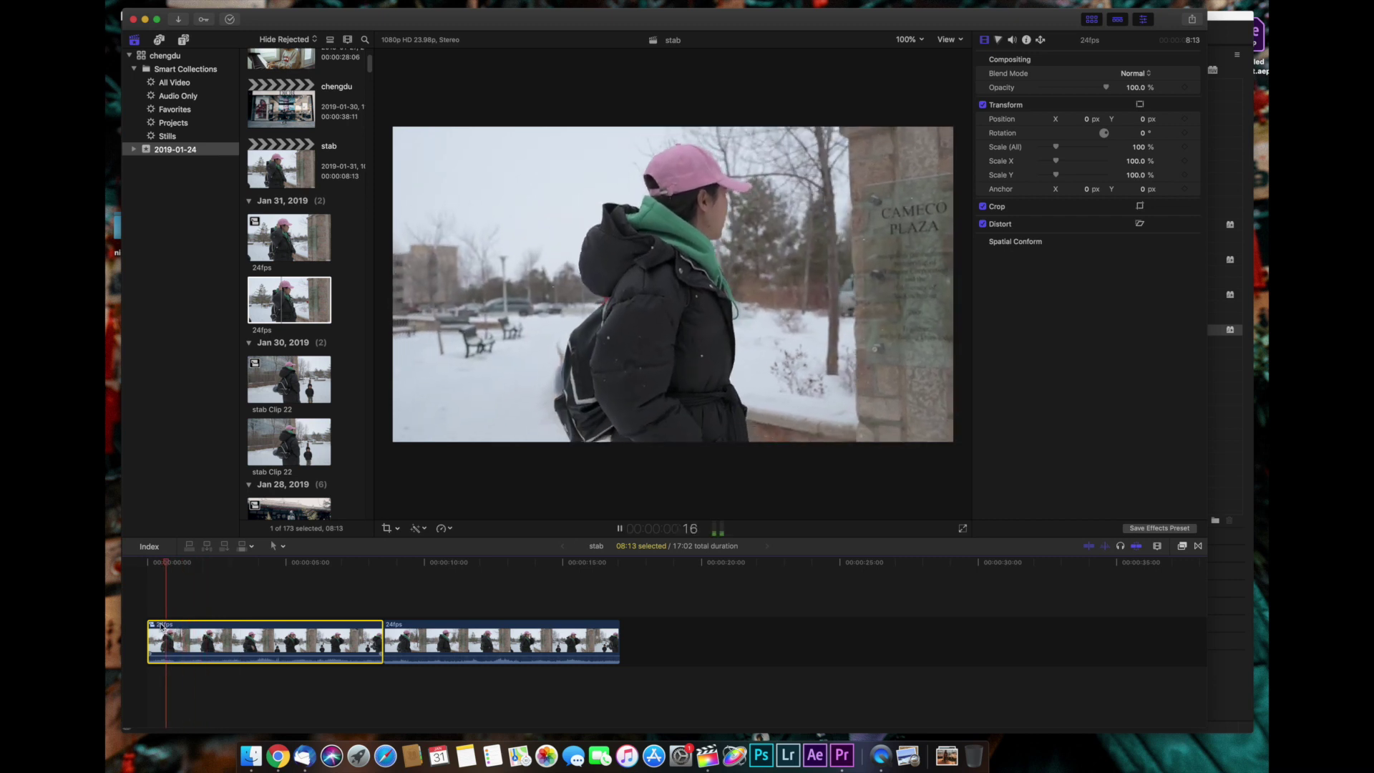
# - Check the custom speed settings of the imported 24fps clip in the timeline
pyautogui.click(439, 638)
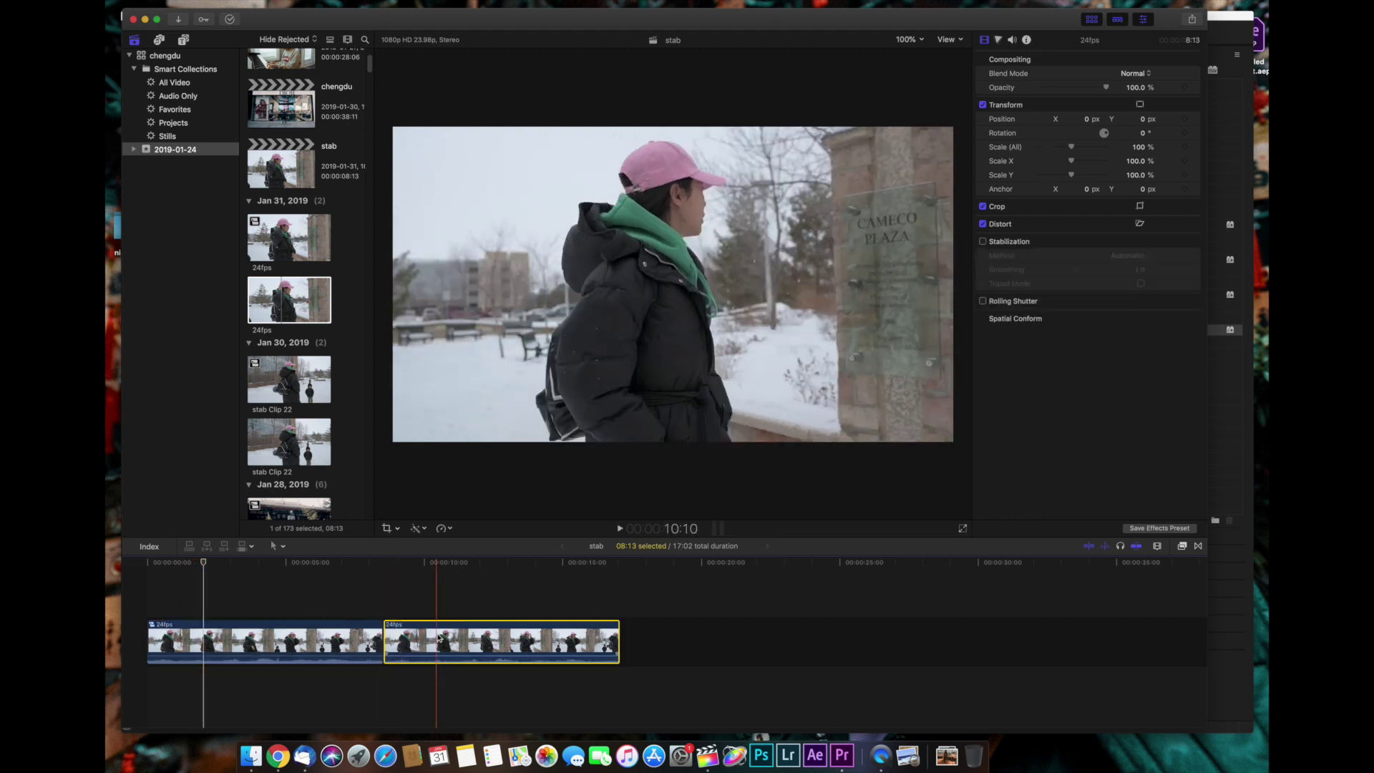
pyautogui.click(442, 529)
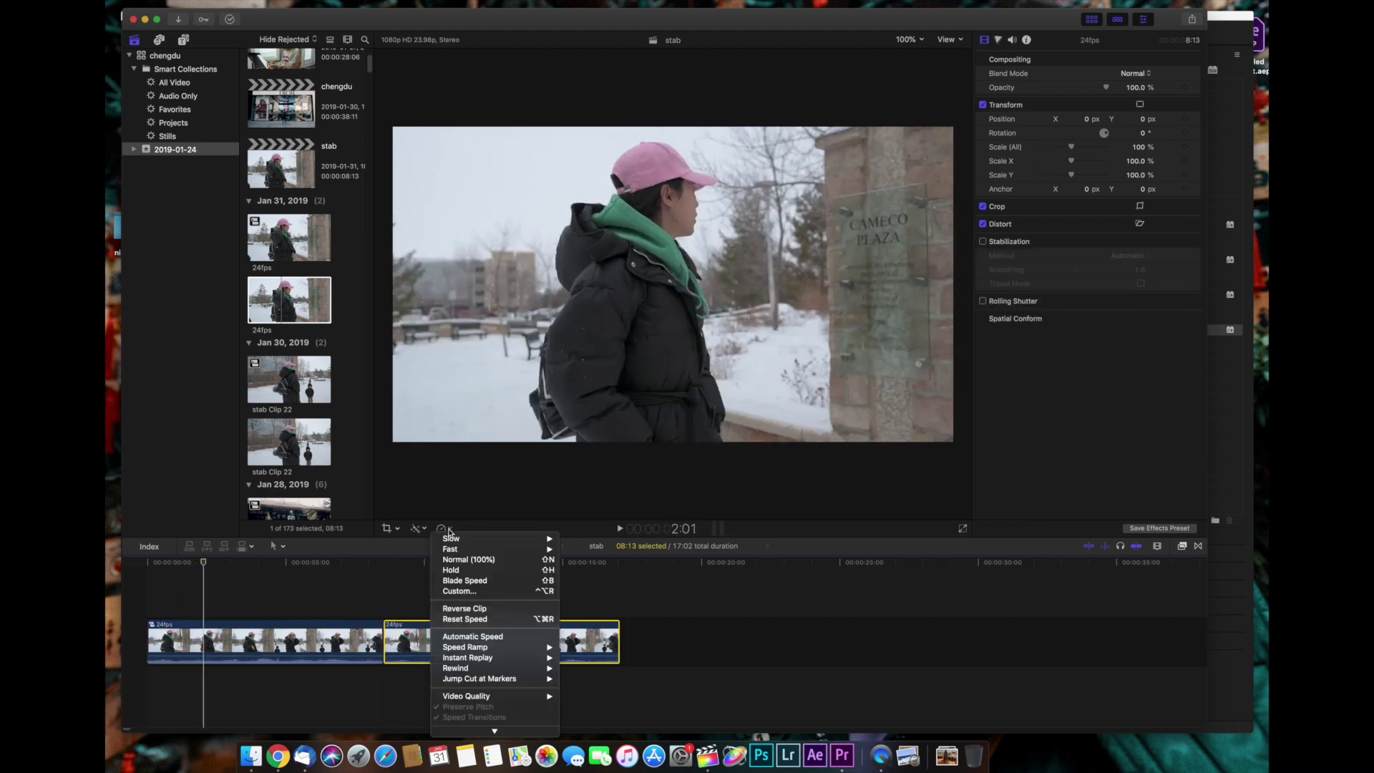
pyautogui.click(492, 591)
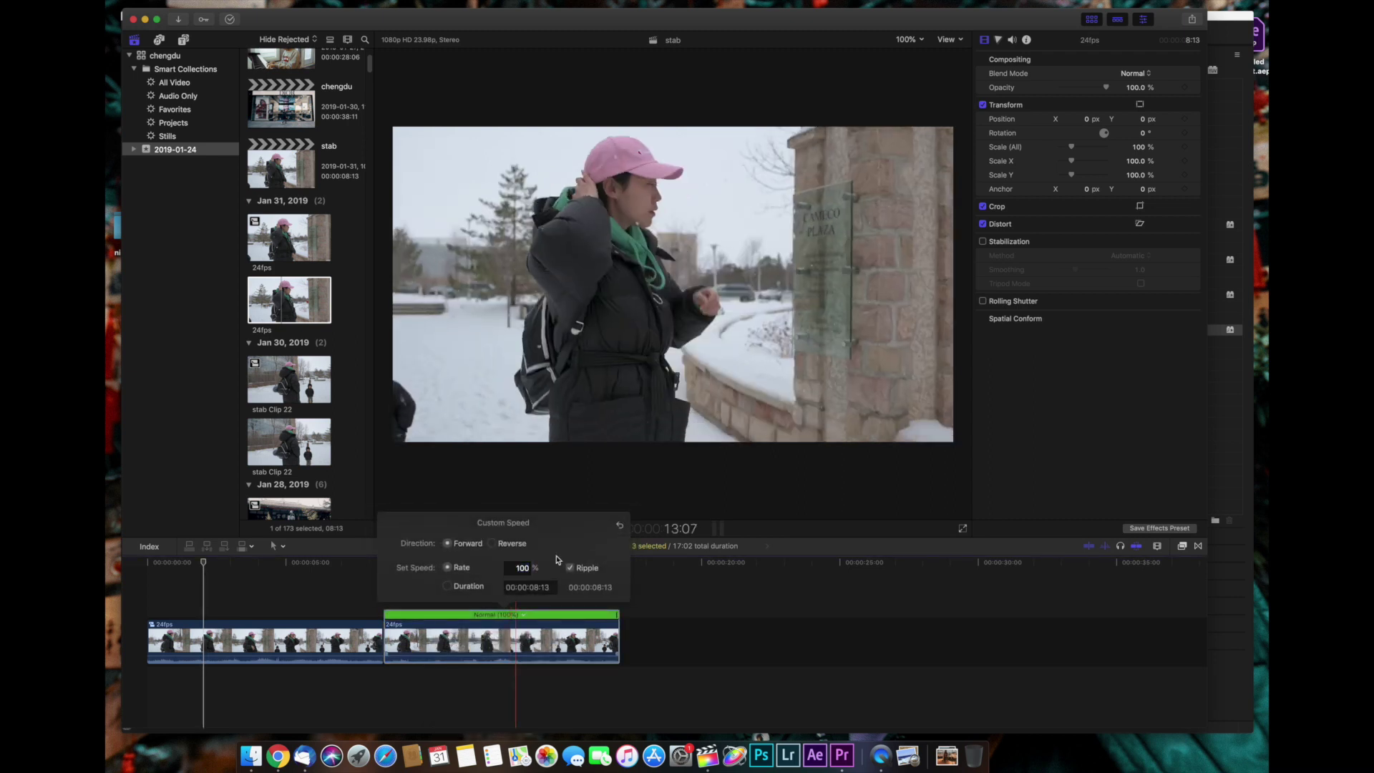
pyautogui.click(408, 611)
# - Turn on stabilization for the imported 24fps clip and play it through
pyautogui.click(441, 636)
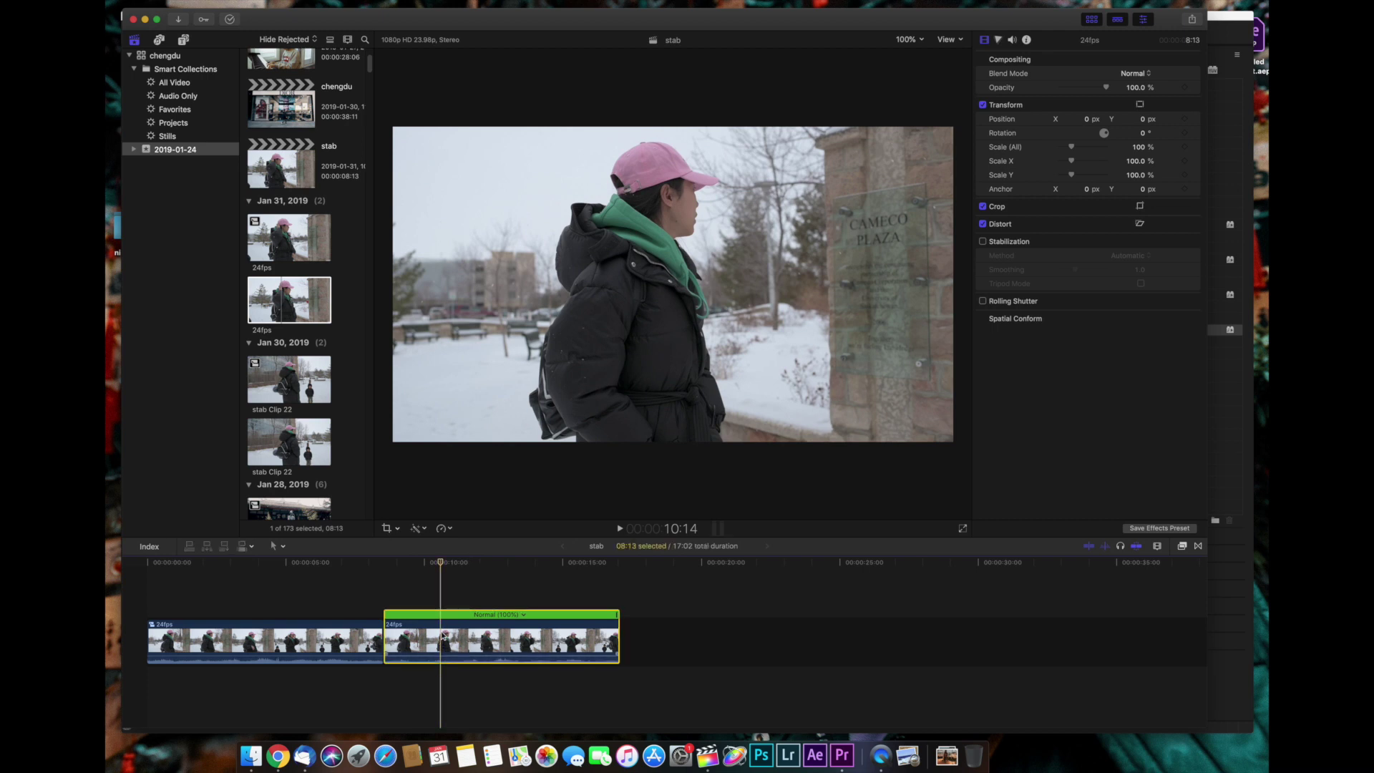
pyautogui.click(983, 242)
pyautogui.press('space')
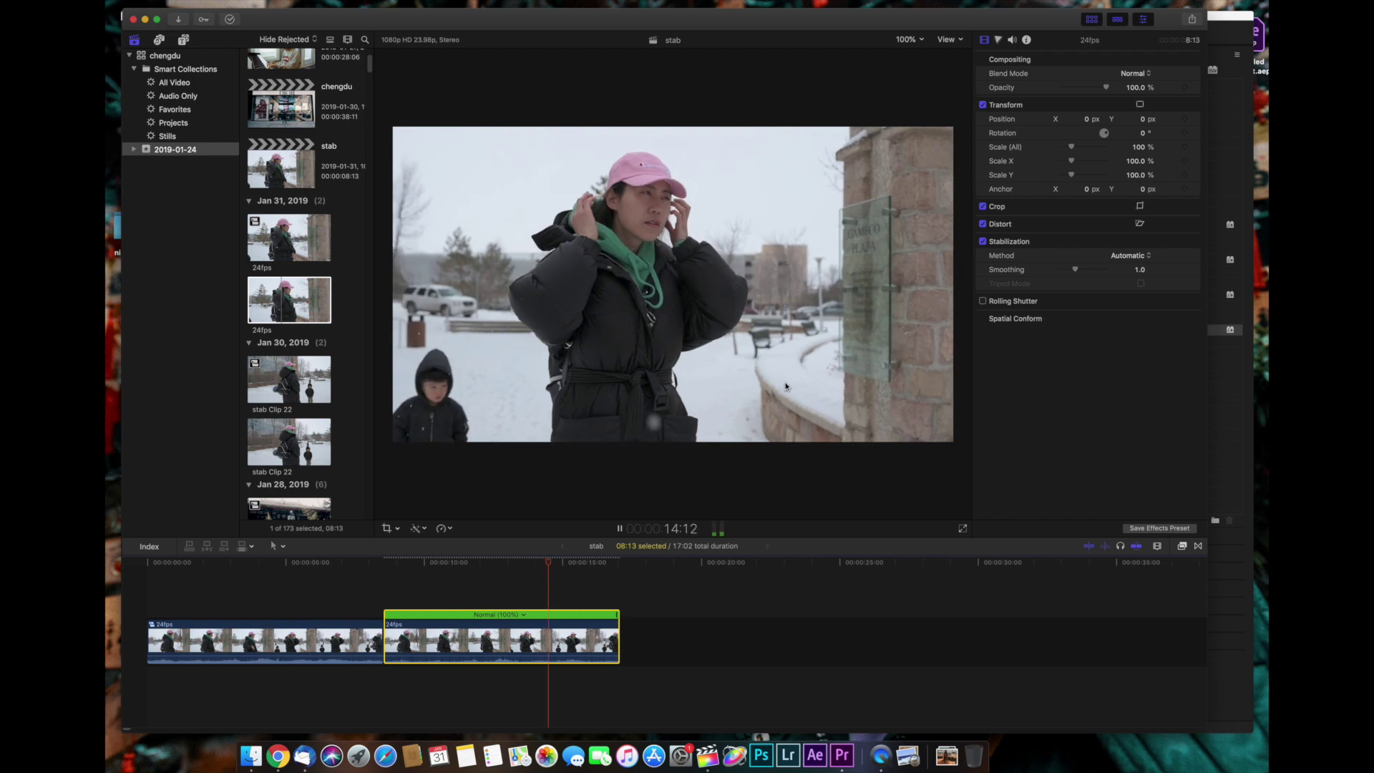
pyautogui.press('space')
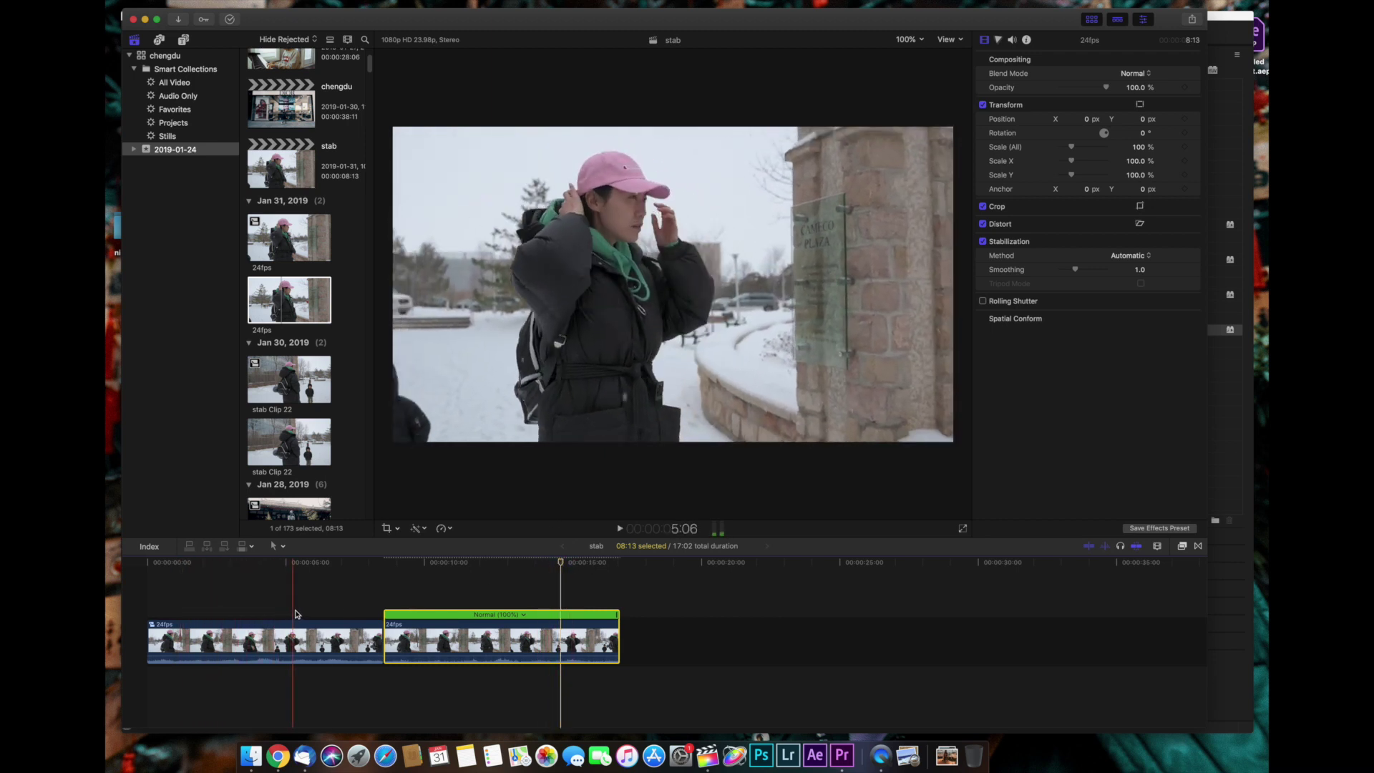
# - Play the unstabilized compound clip and the stabilized imported clip to compare their motion
pyautogui.click(276, 622)
pyautogui.press('space')
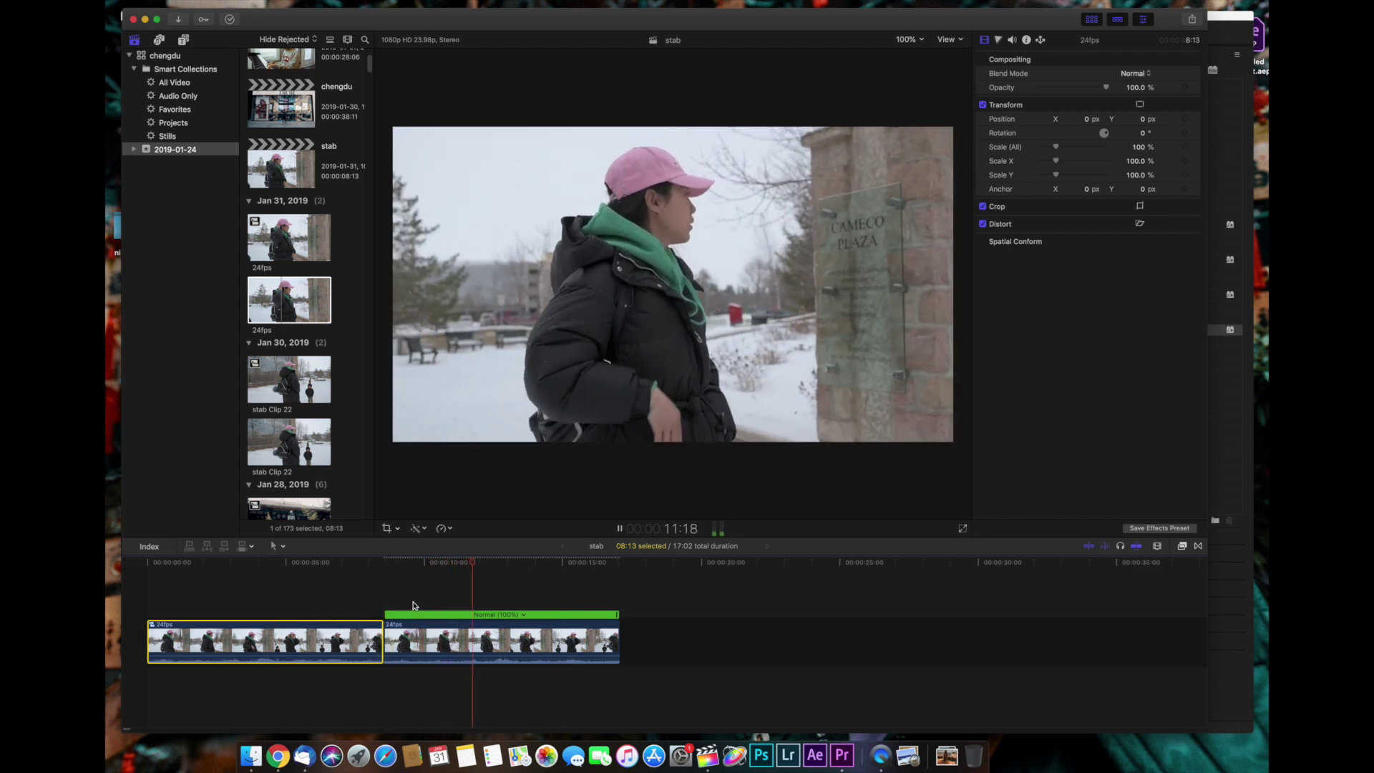
pyautogui.press('space')
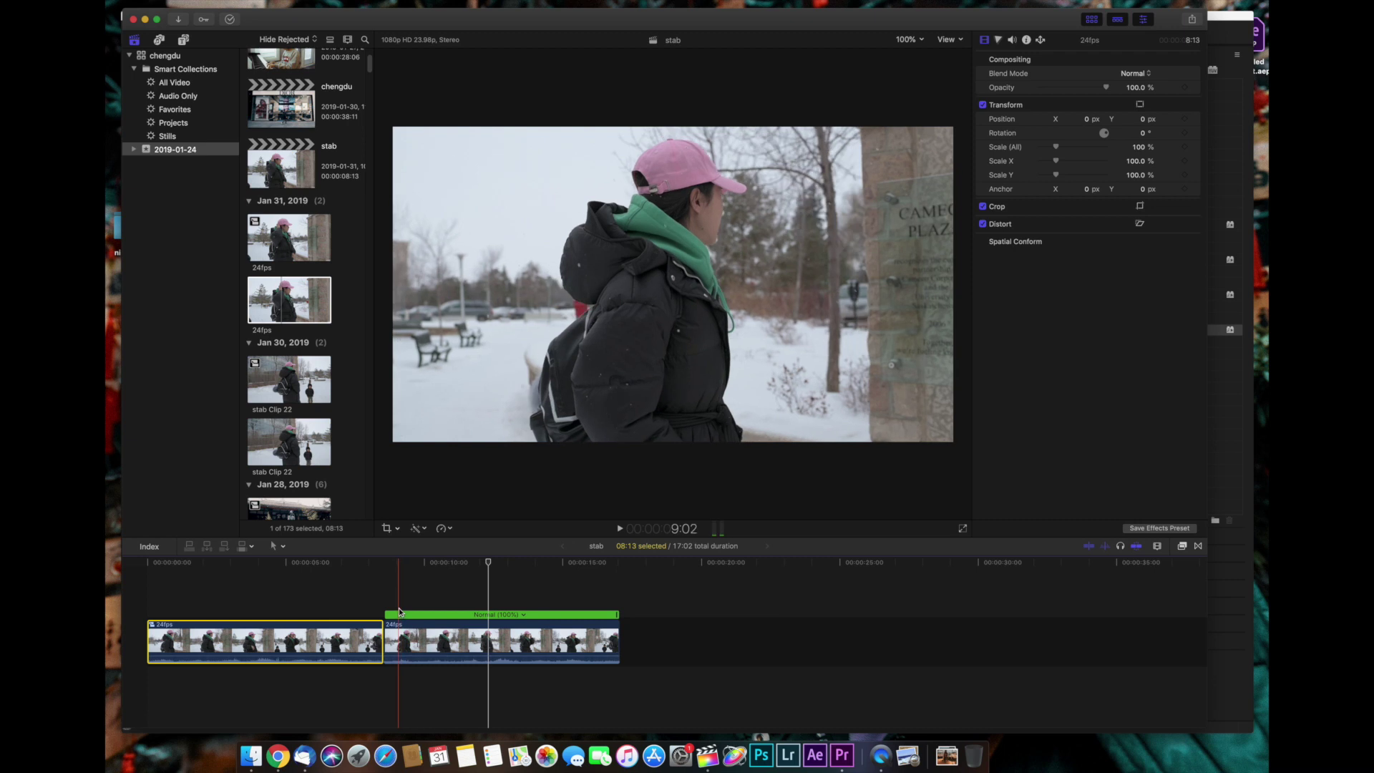
pyautogui.press('space')
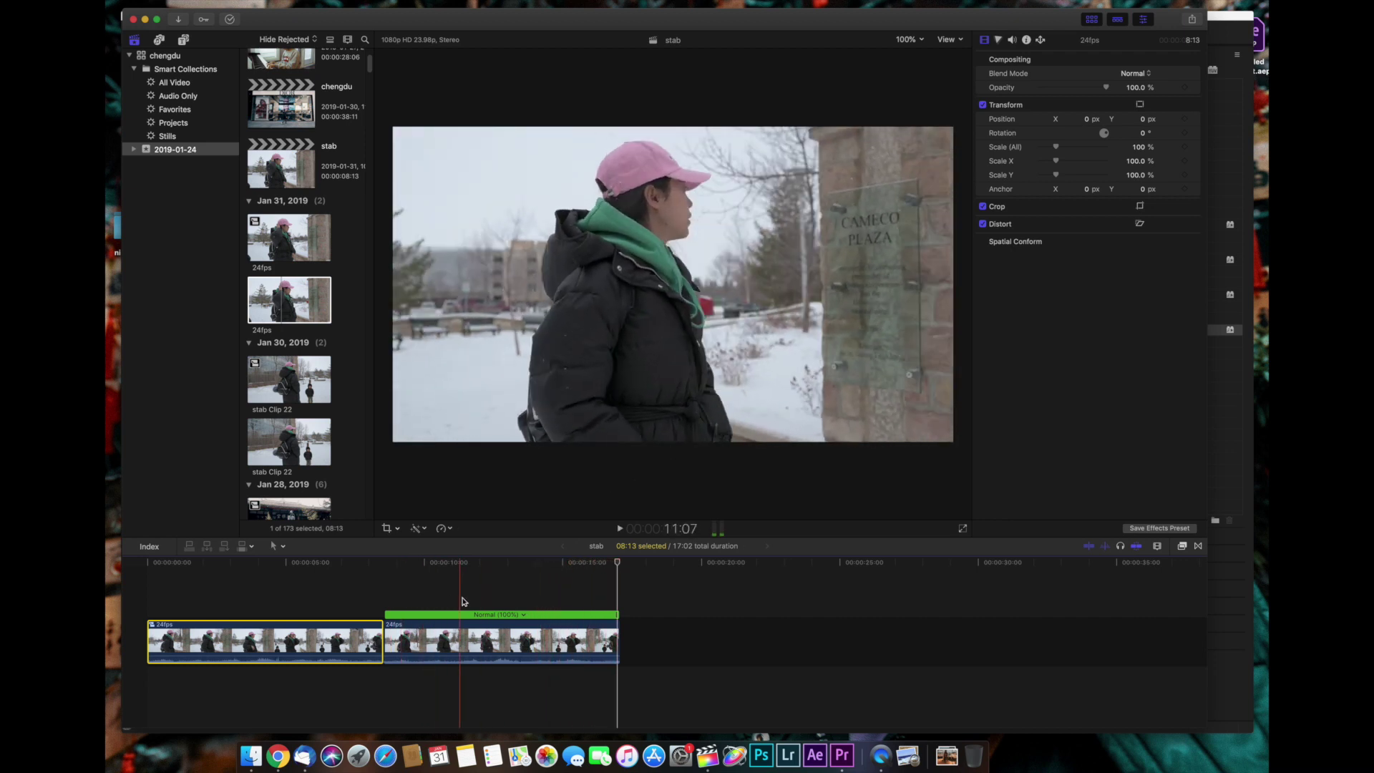
pyautogui.click(492, 596)
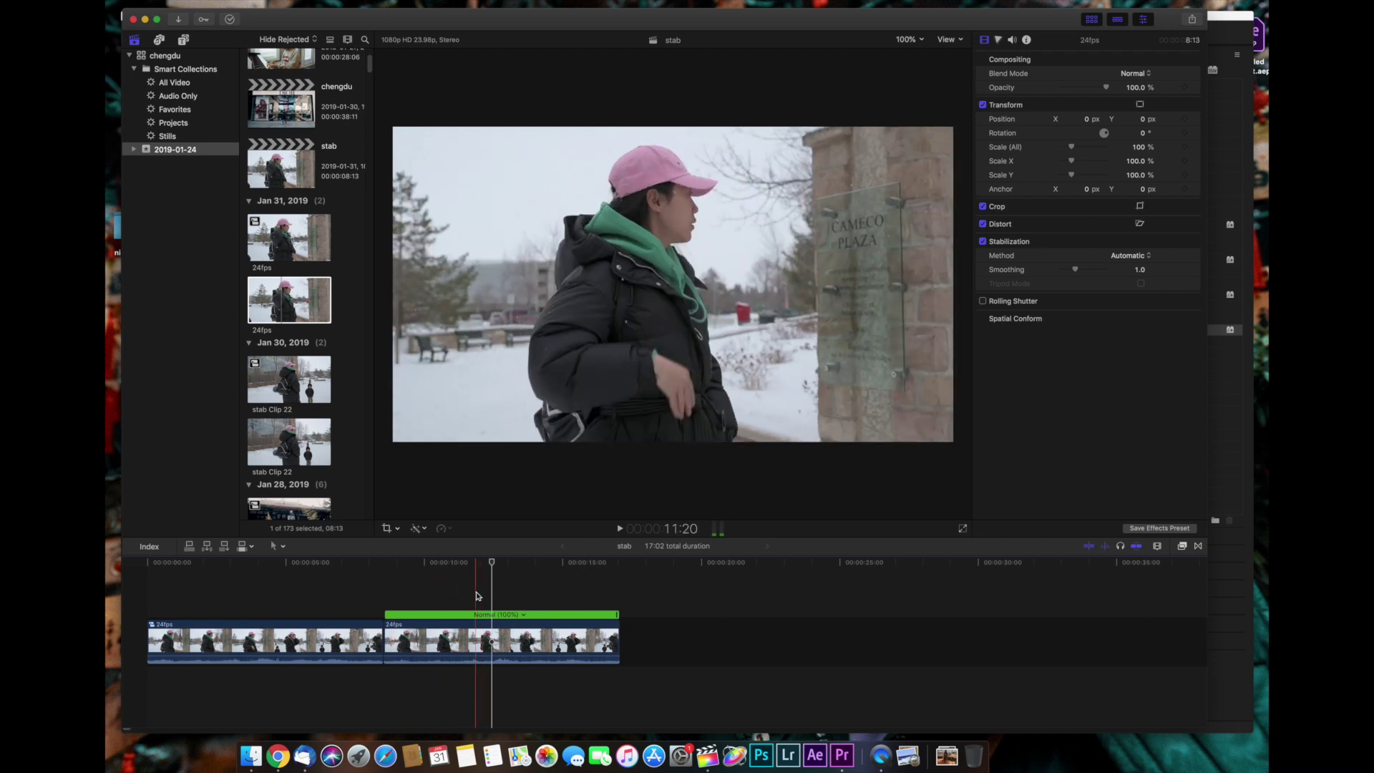
pyautogui.press('l')
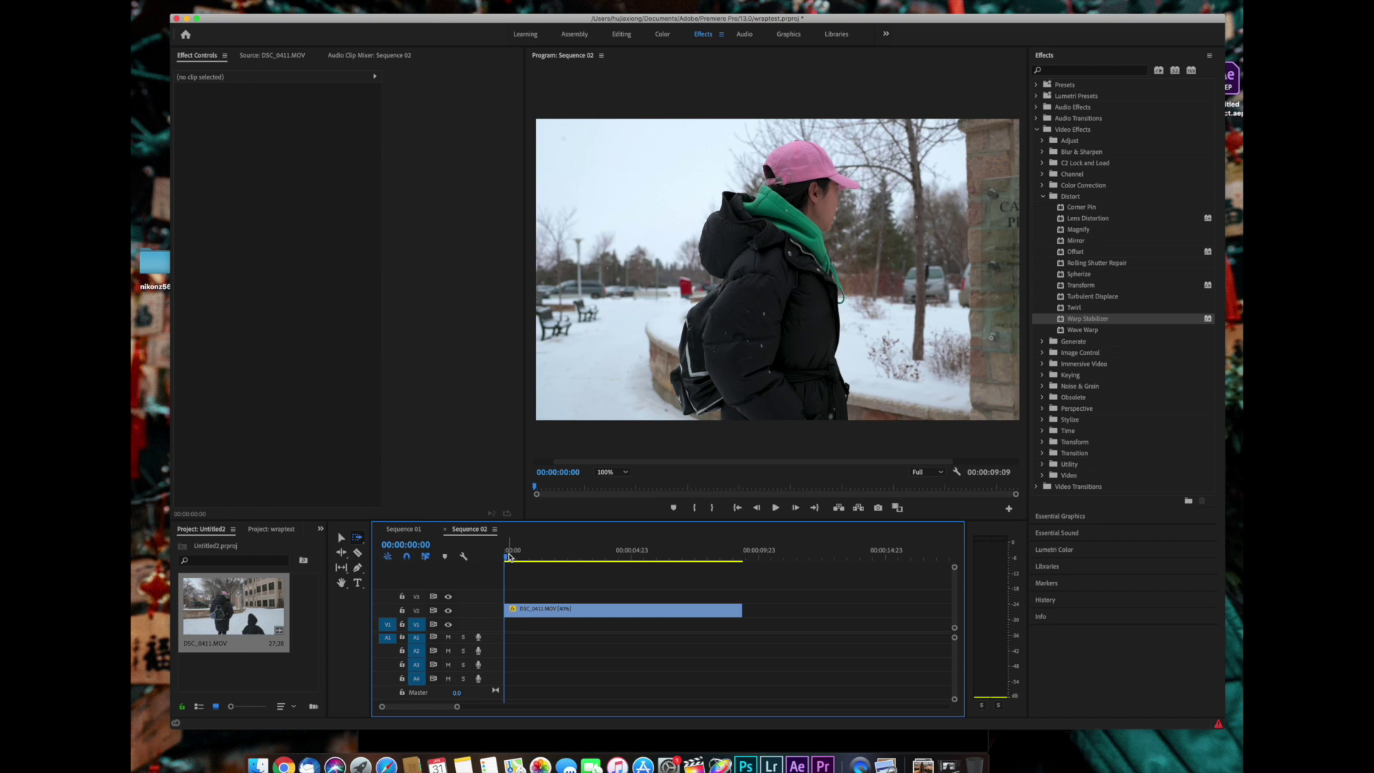
# - Try to apply Warp Stabilizer directly to the slowed DSC_0411.MOV clip in Sequence 02
pyautogui.click(565, 610)
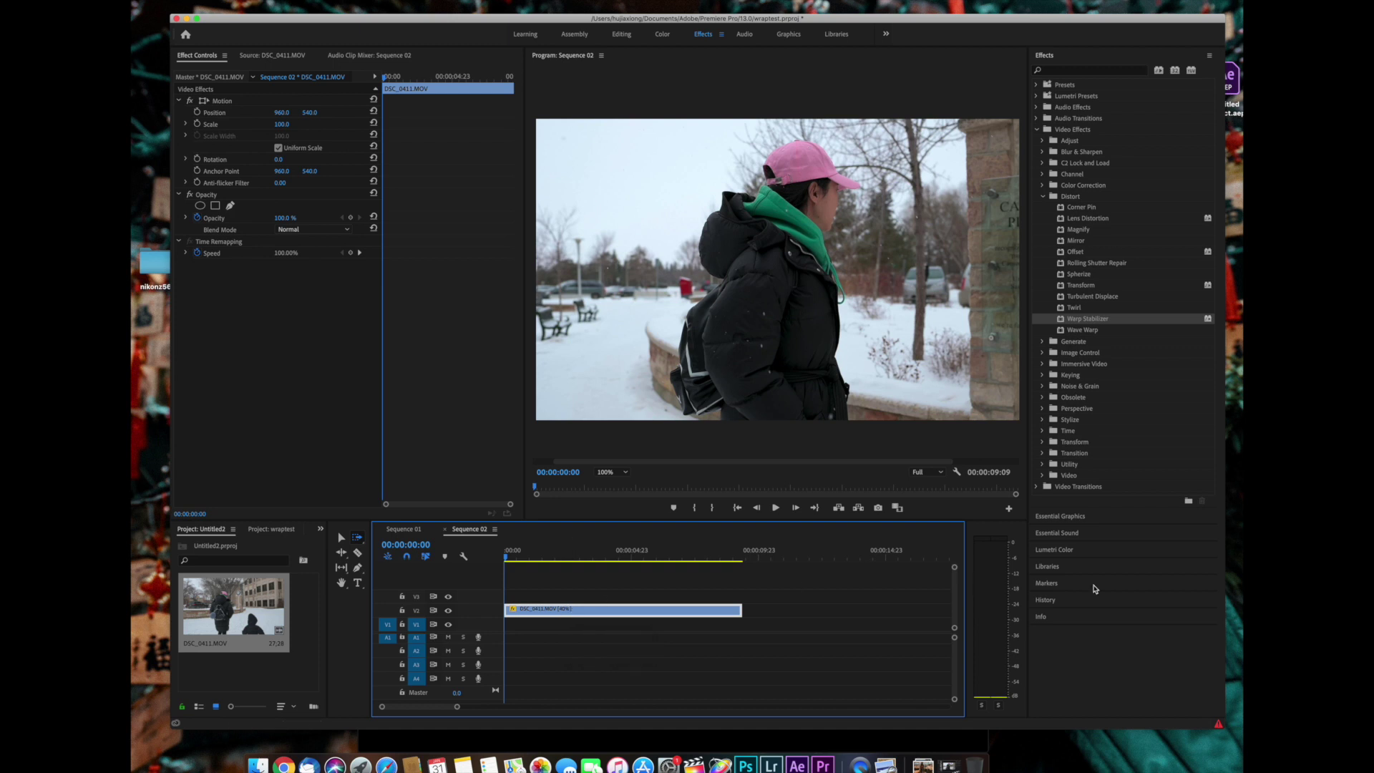
pyautogui.moveTo(1100, 321); pyautogui.dragTo(662, 616)
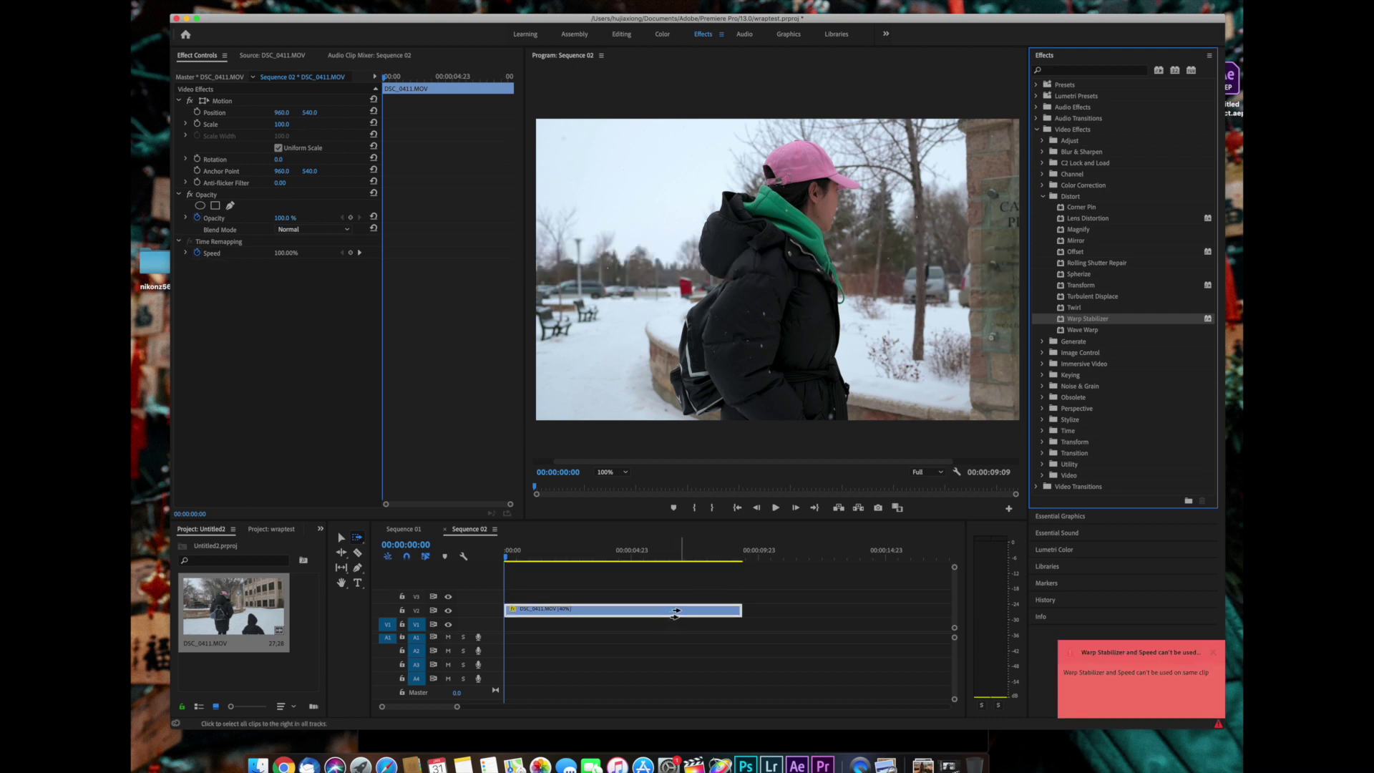
pyautogui.click(1217, 657)
# - Nest the slowed DSC_0411.MOV clip in Sequence 02, keeping the suggested name Nested Sequence 08
pyautogui.rightClick(691, 609)
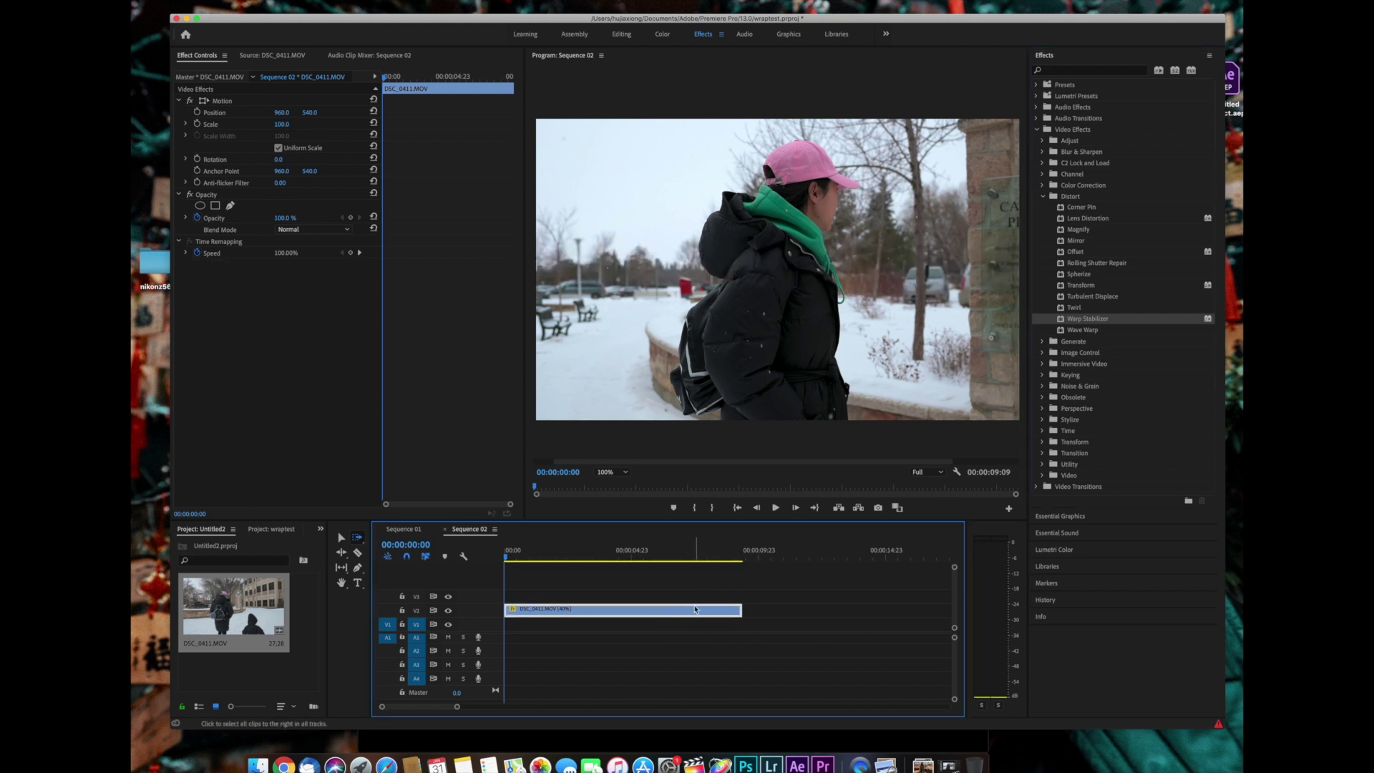
pyautogui.click(719, 500)
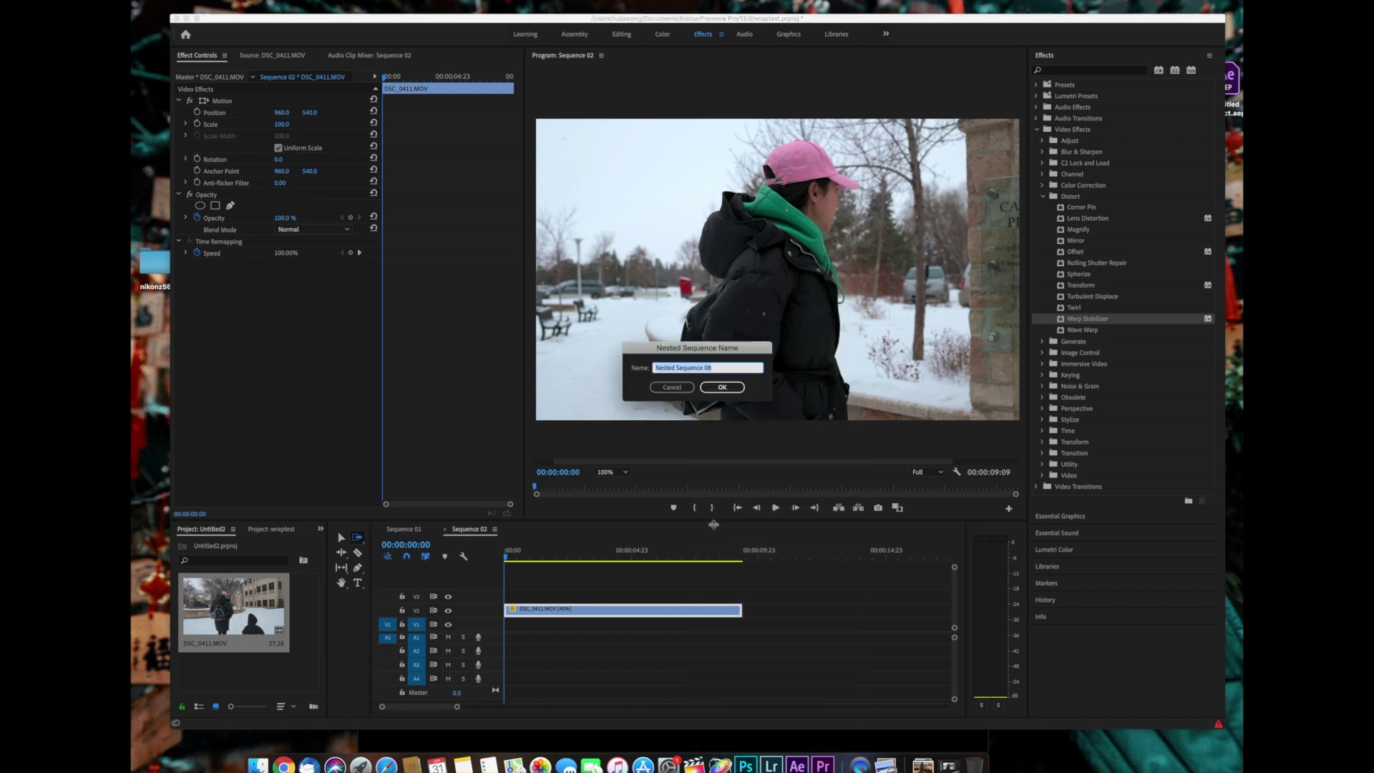
pyautogui.click(719, 387)
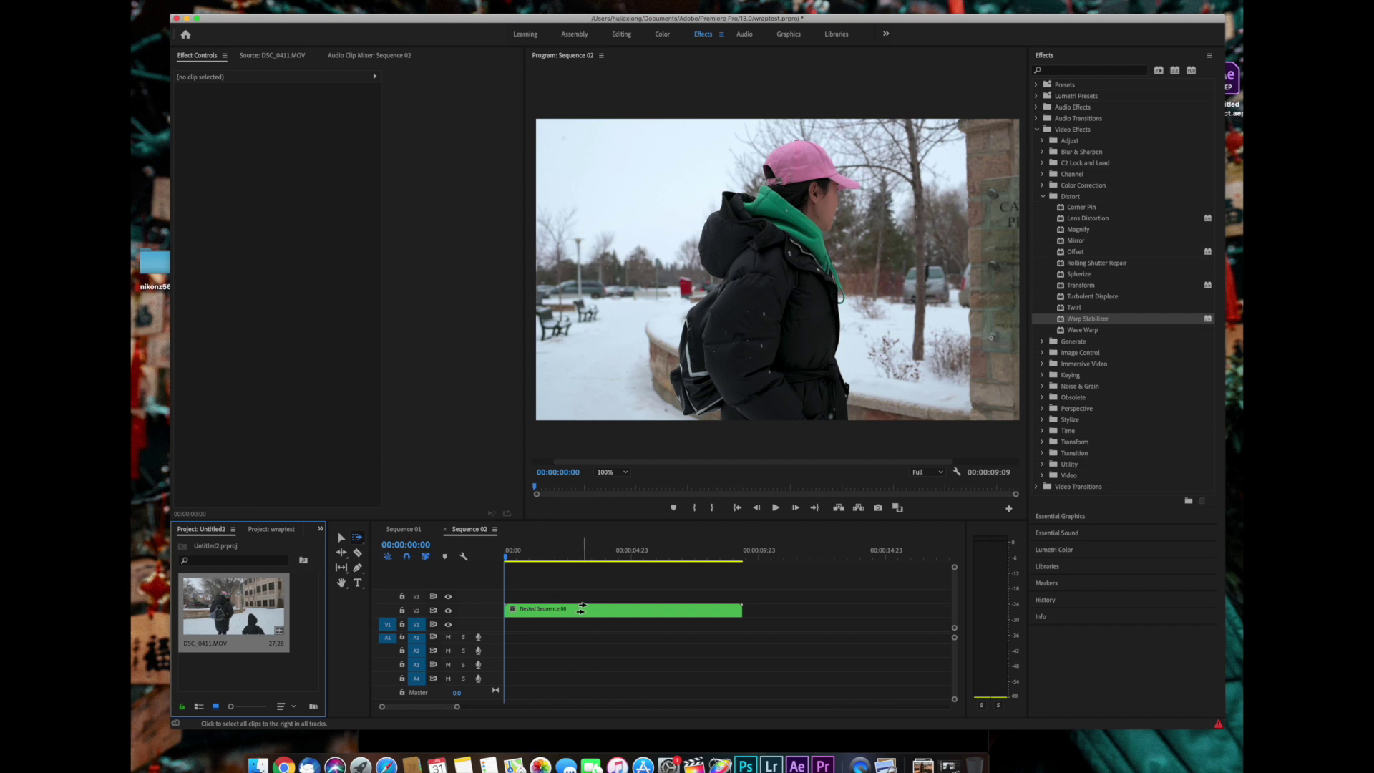
# - Apply Warp Stabilizer to the nested sequence and play the stabilized footage from the start
pyautogui.moveTo(1070, 320); pyautogui.dragTo(635, 611)
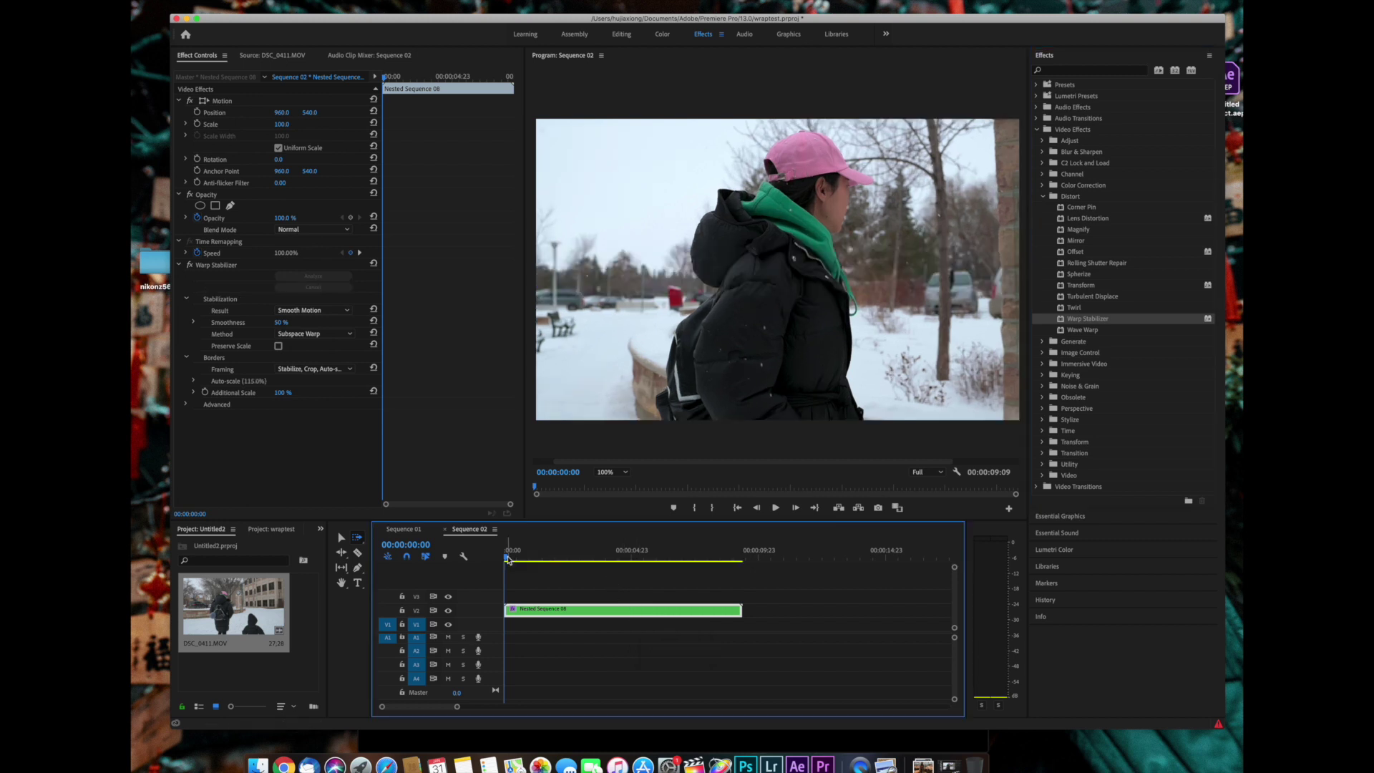
pyautogui.press('space')
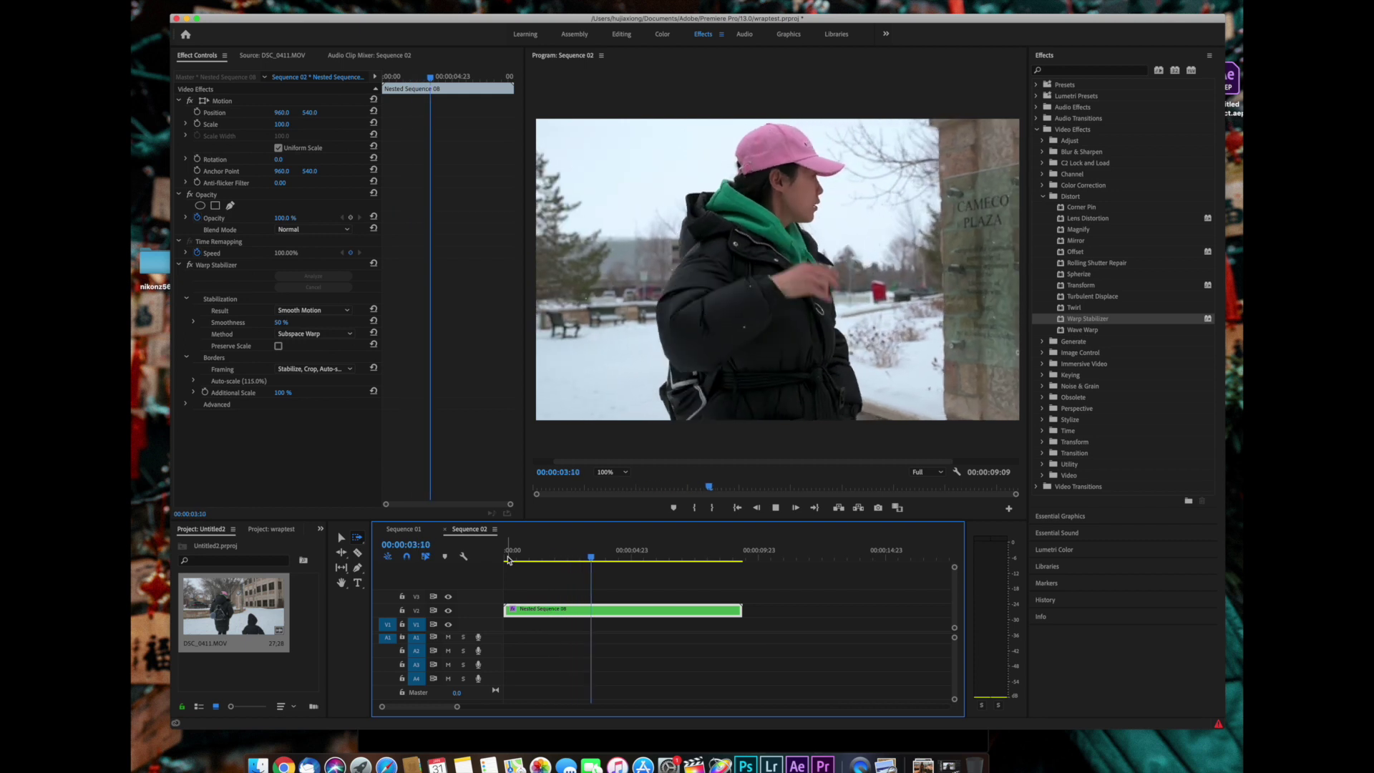
pyautogui.press('space')
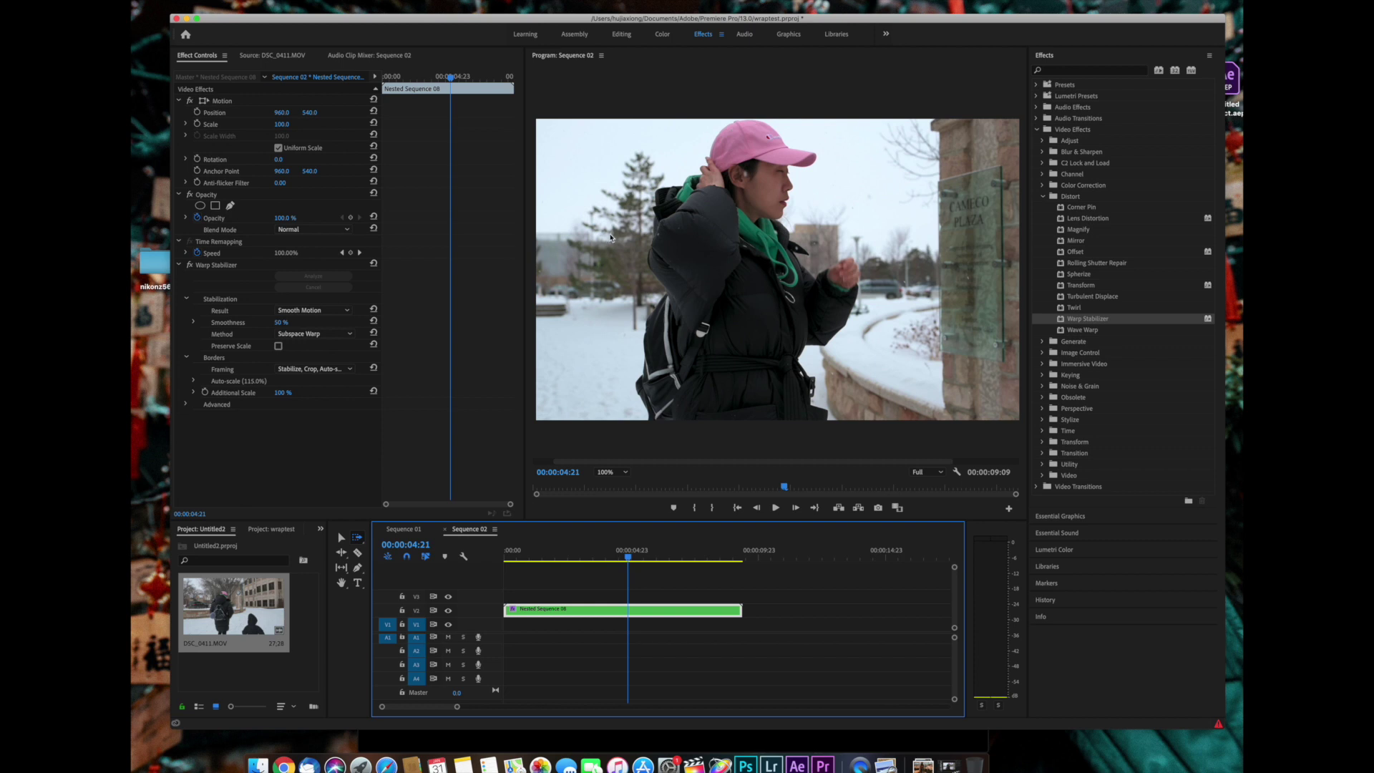
pyautogui.moveTo(628, 558); pyautogui.dragTo(500, 563)
pyautogui.press('space')
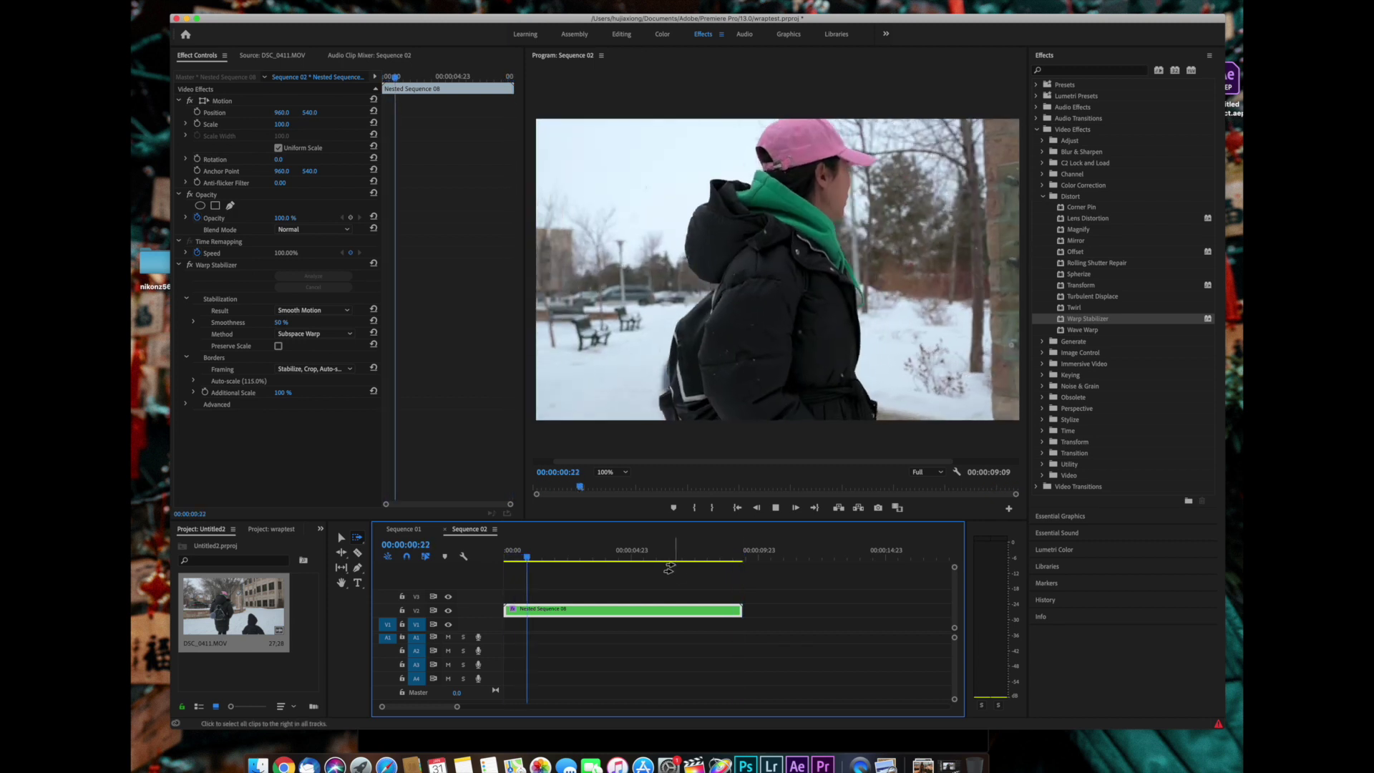
pyautogui.press('space')
pyautogui.press('space')
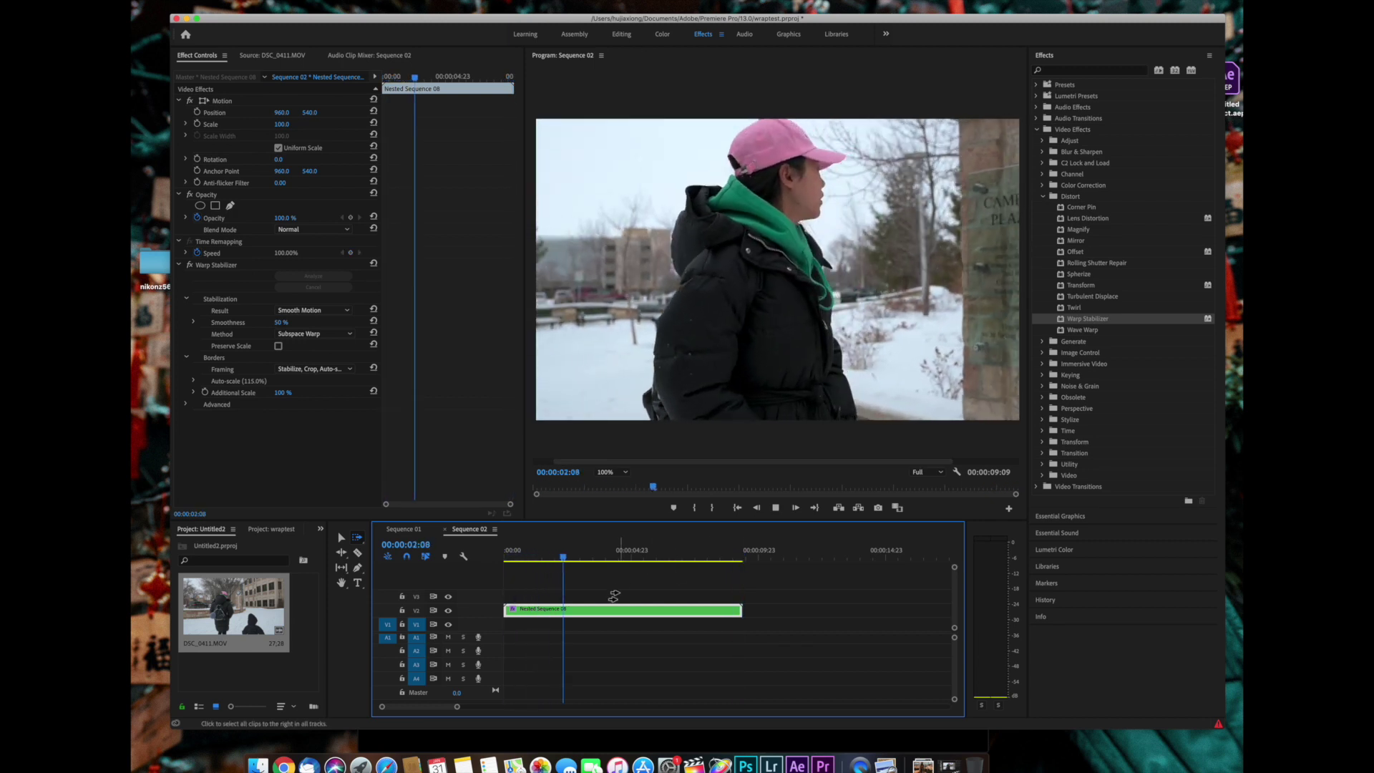
pyautogui.press('space')
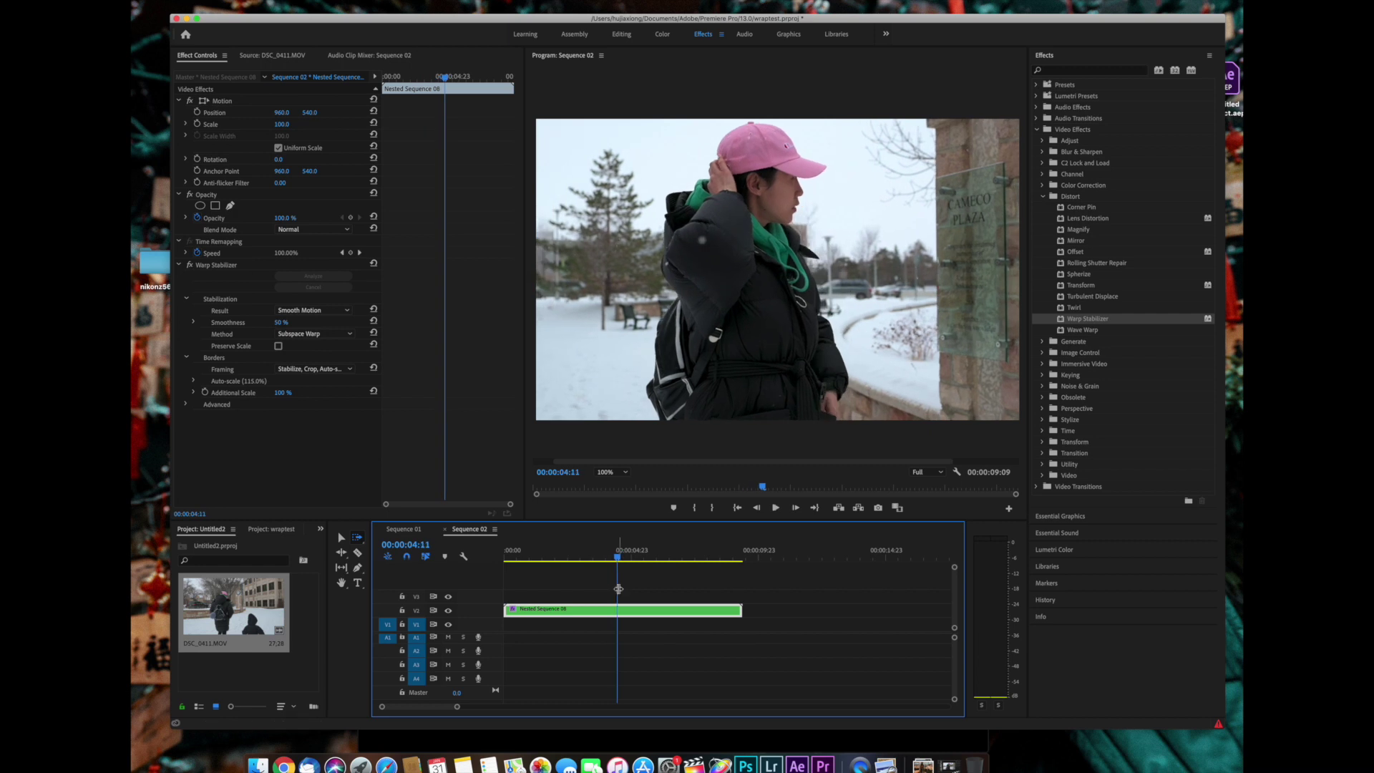
# - Undo the Warp Stabilizer effect on the nested sequence and play the unstabilized footage from the start for comparison
pyautogui.click(565, 558)
pyautogui.hotkey('ctrl', 'z')
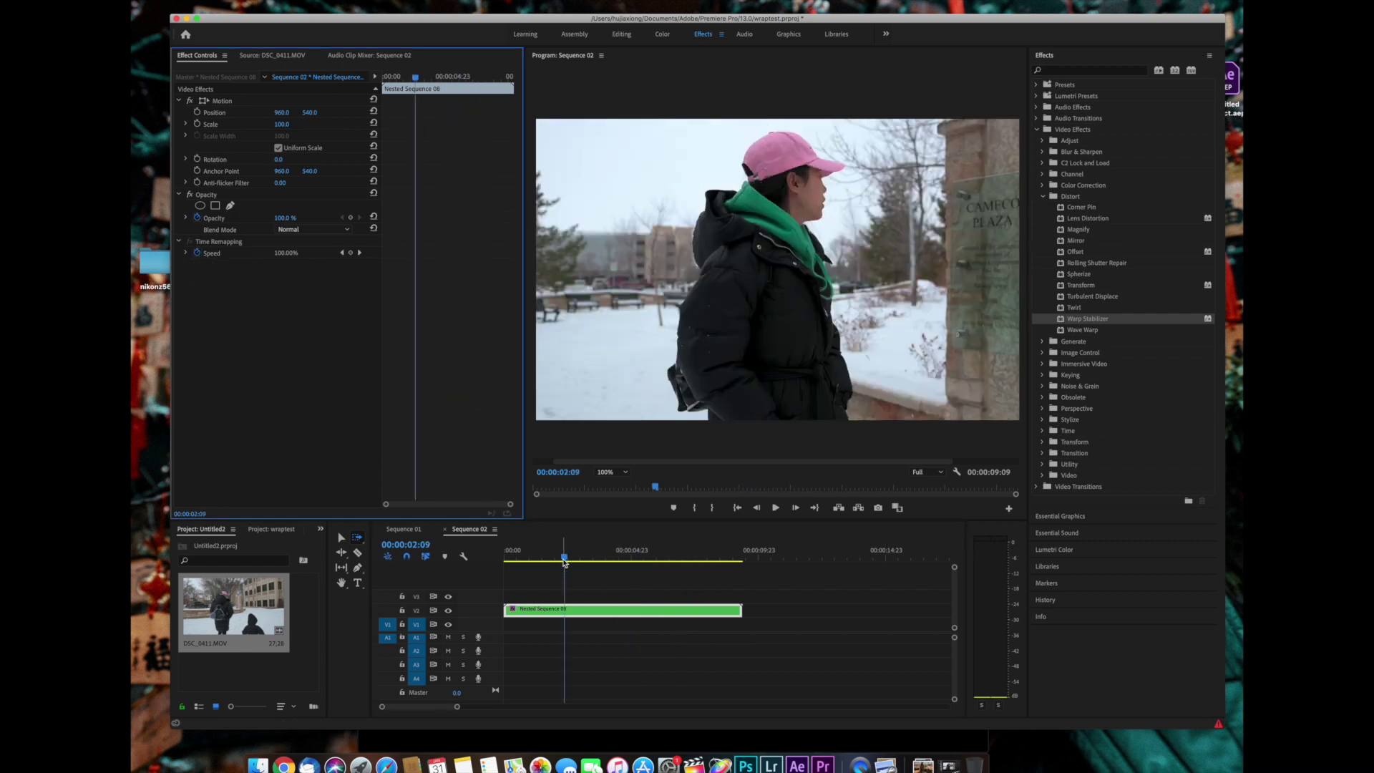
pyautogui.moveTo(565, 557); pyautogui.dragTo(507, 557)
pyautogui.press('space')
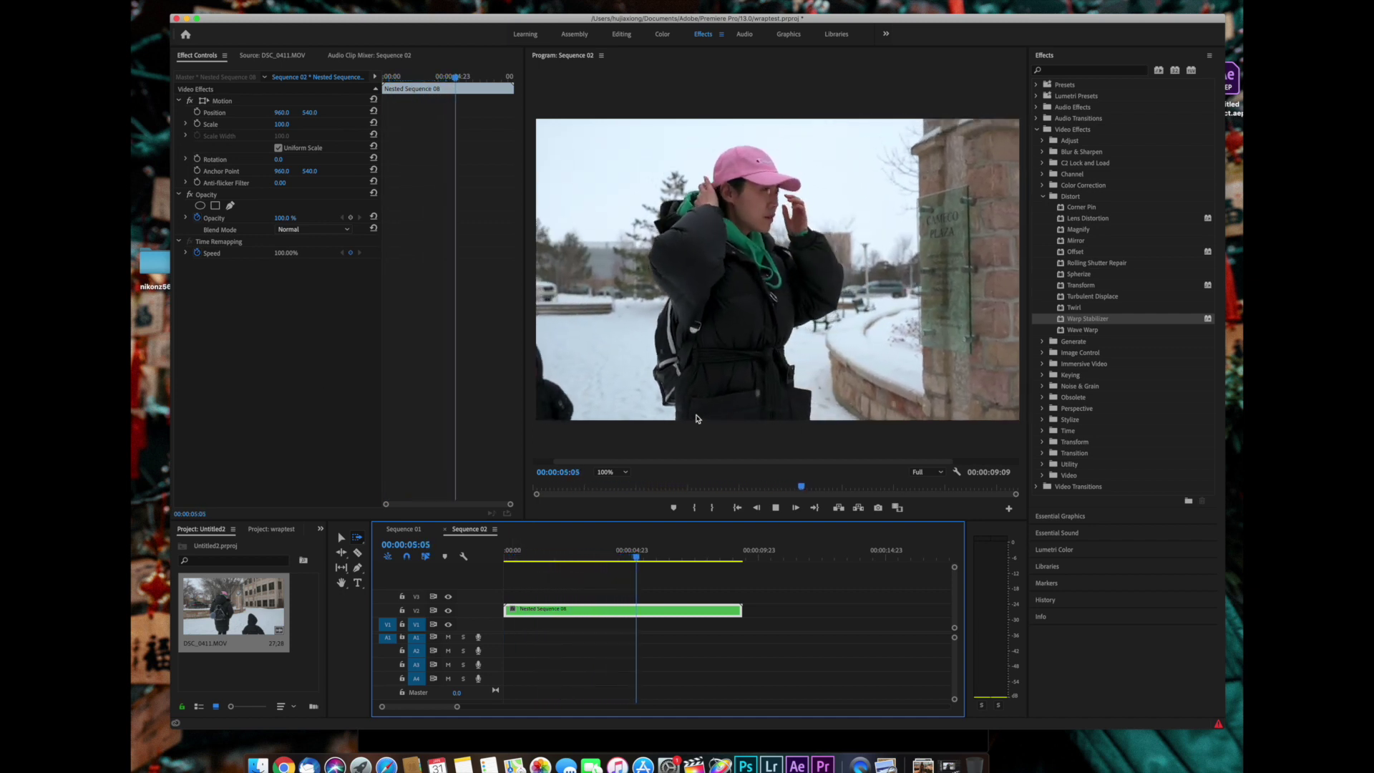
pyautogui.press('space')
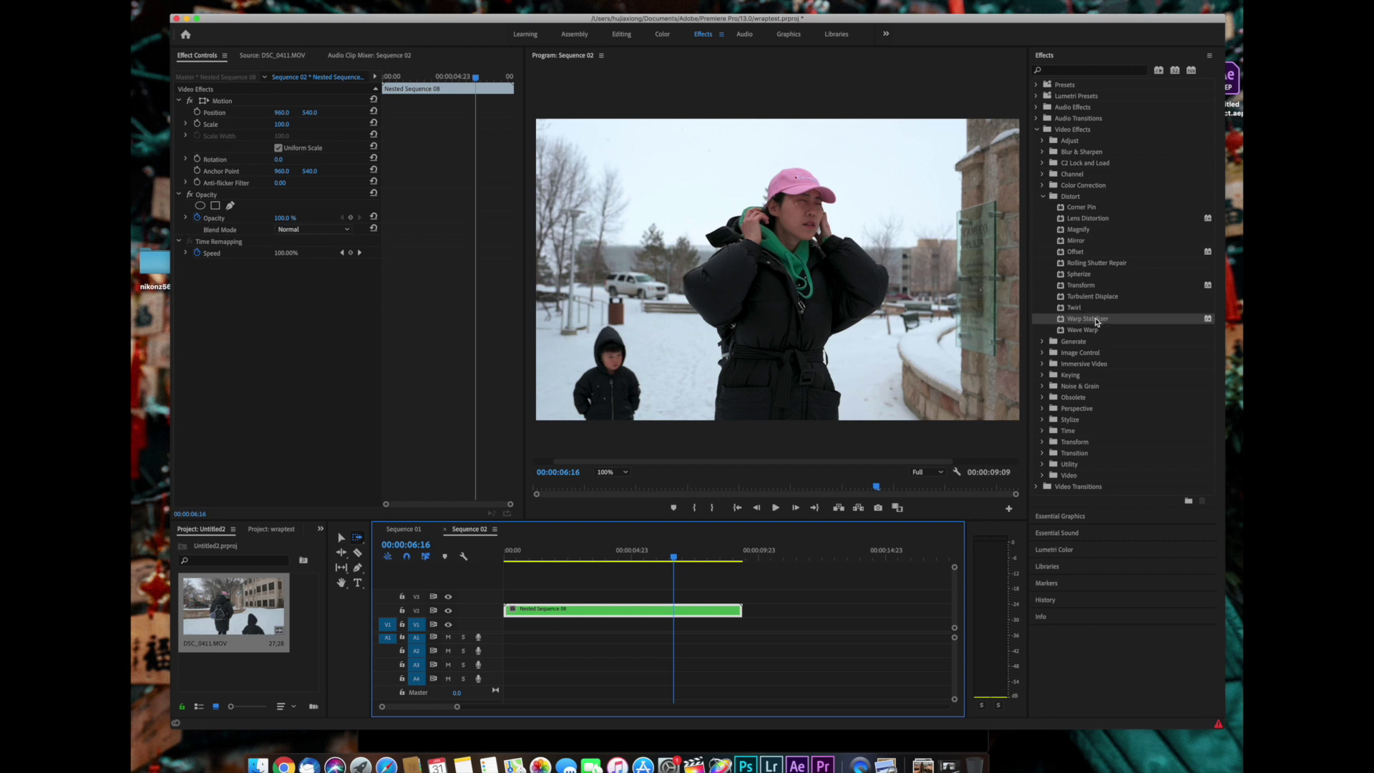
pyautogui.moveTo(677, 556); pyautogui.dragTo(505, 588)
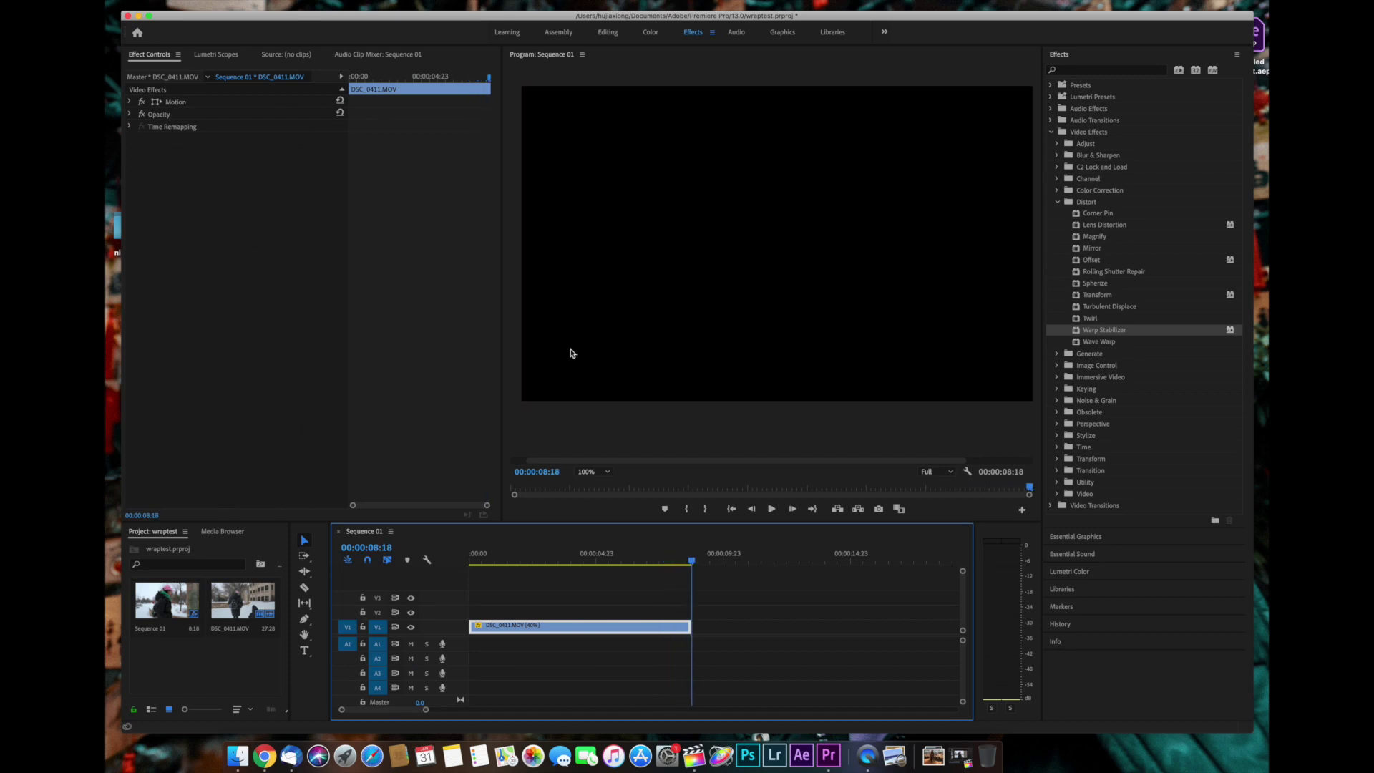
# - Replace the slowed DSC_0411.MOV clip in Sequence 01 with an After Effects composition and check that the Tracker is shown there
pyautogui.rightClick(607, 629)
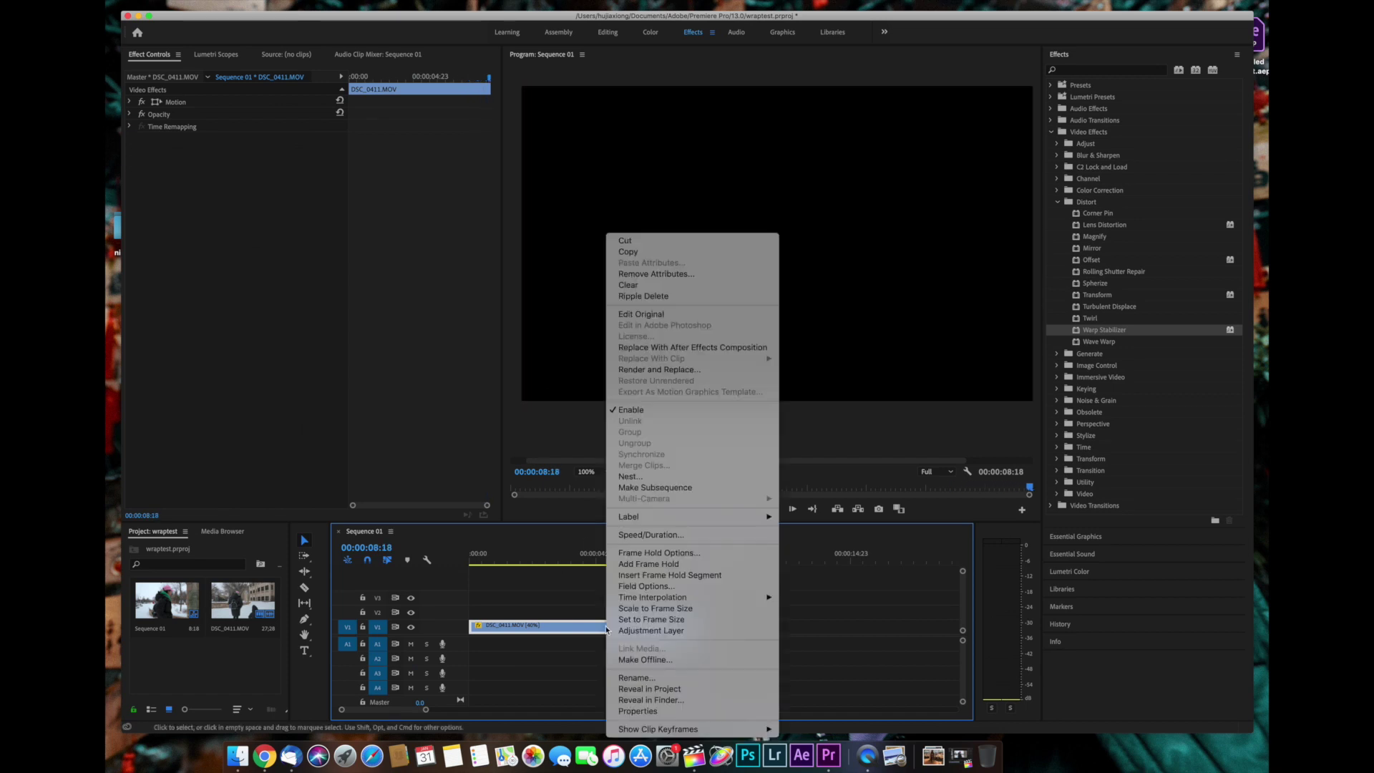
pyautogui.click(727, 348)
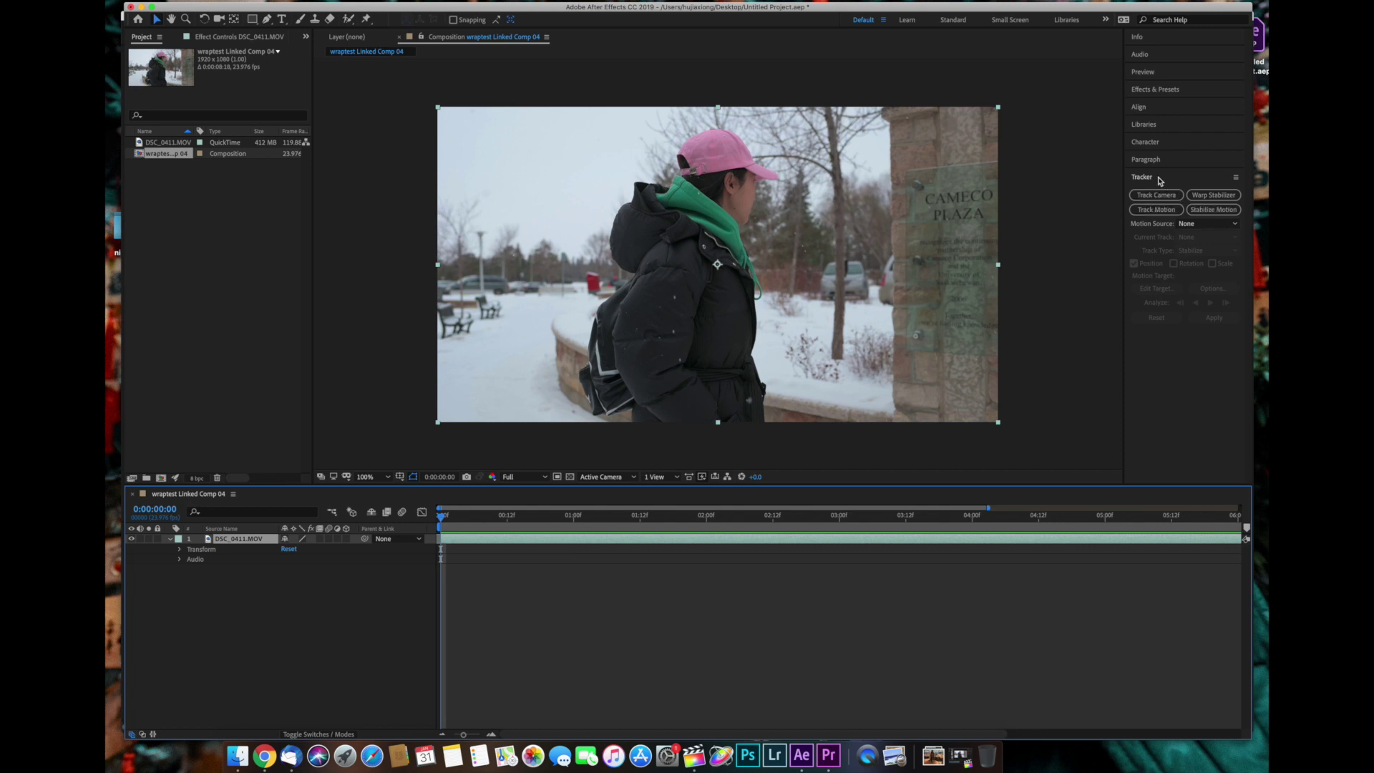
pyautogui.click(236, 0)
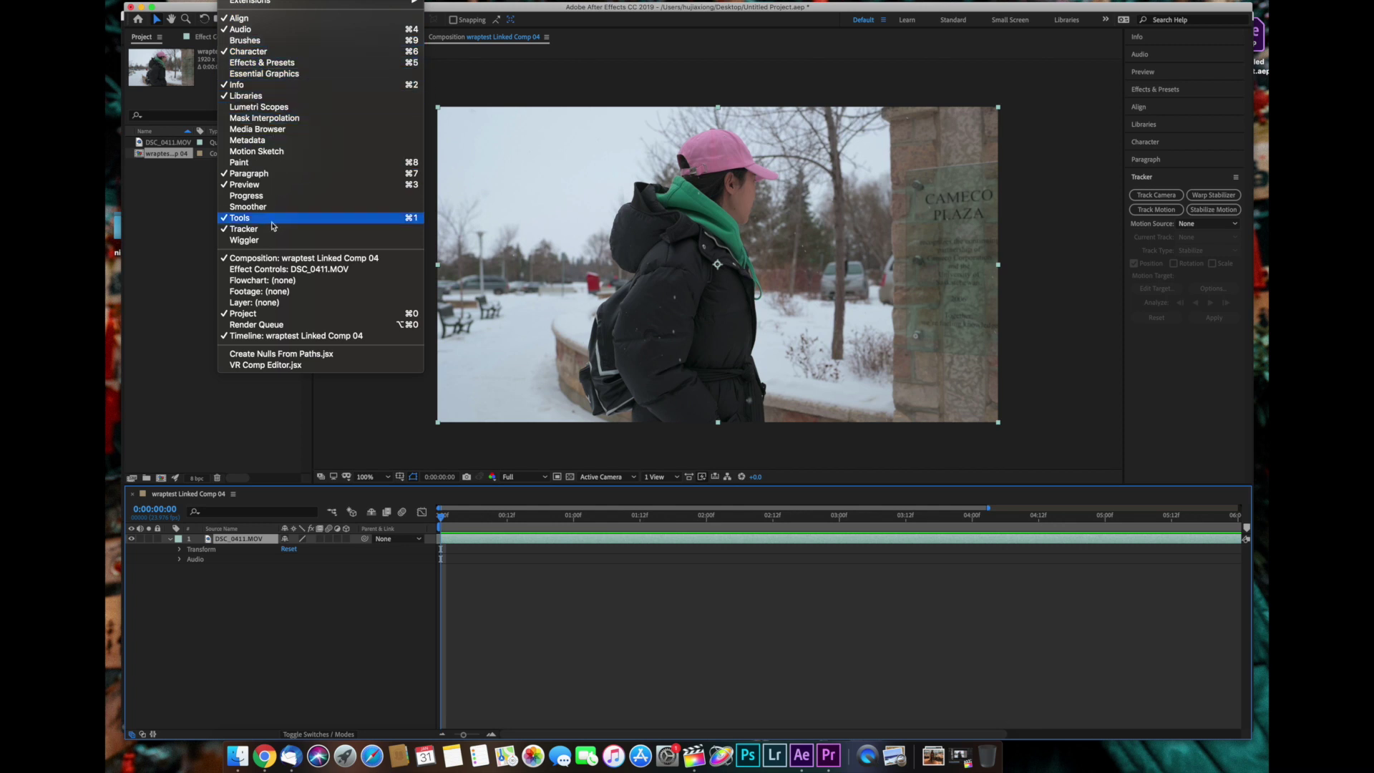
pyautogui.click(1199, 362)
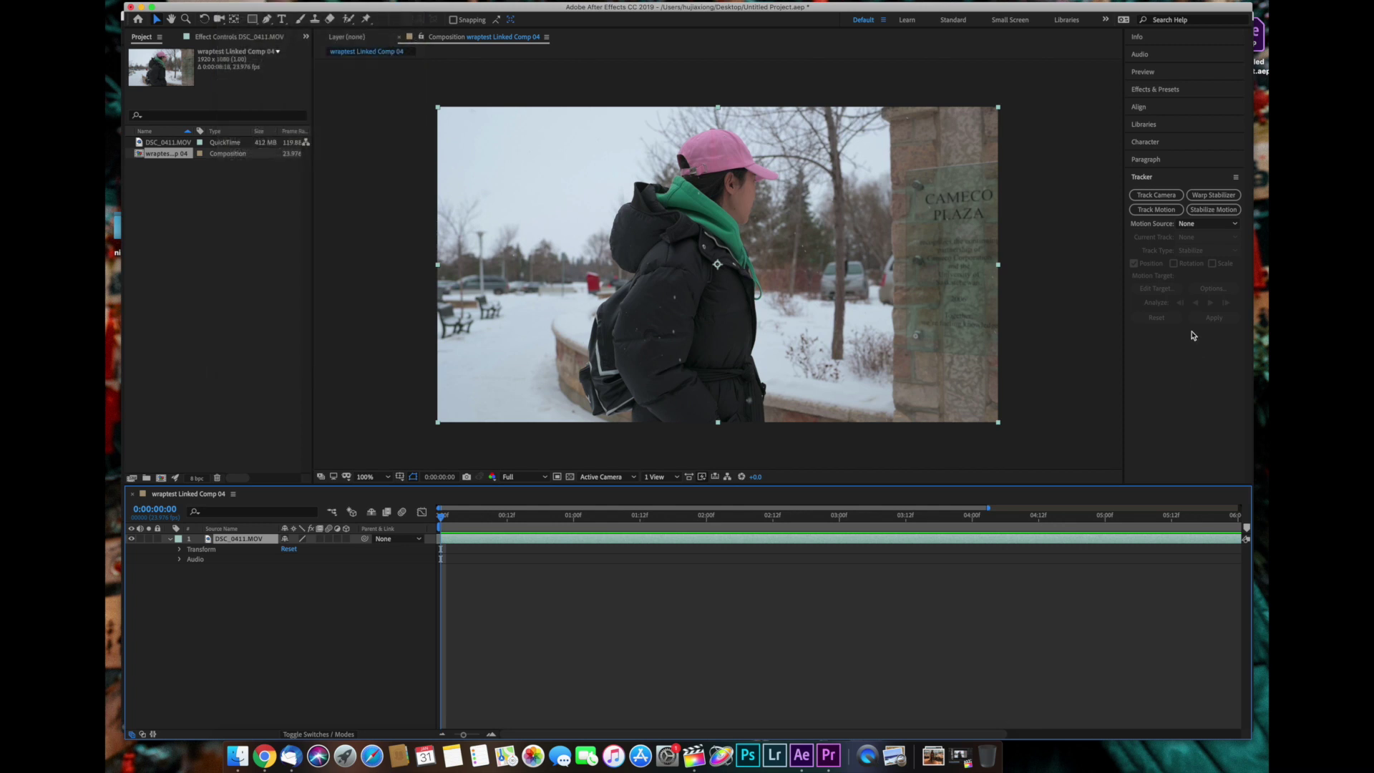
# - Run Stabilize Motion on the DSC_0411.MOV layer using position only, analyze it forward, and apply the result
pyautogui.click(1215, 209)
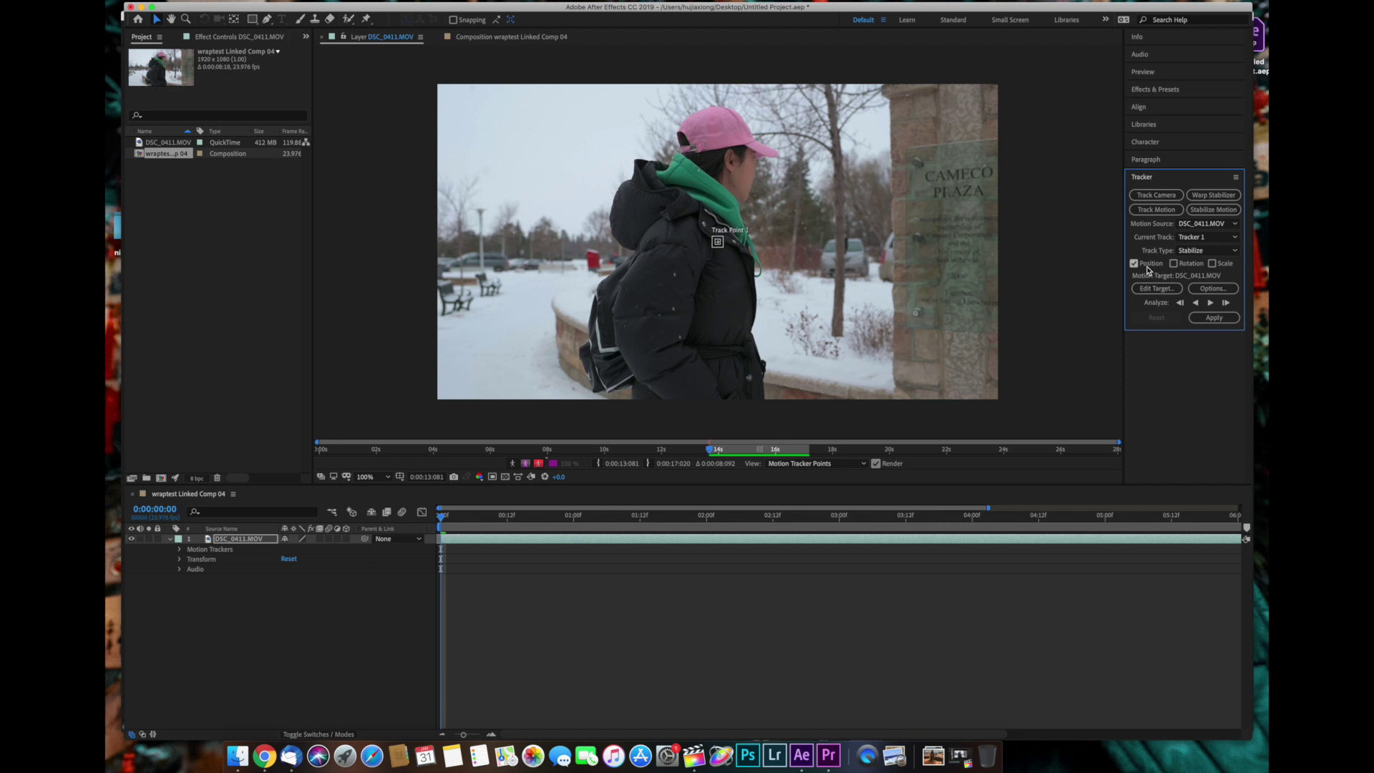
pyautogui.click(1210, 303)
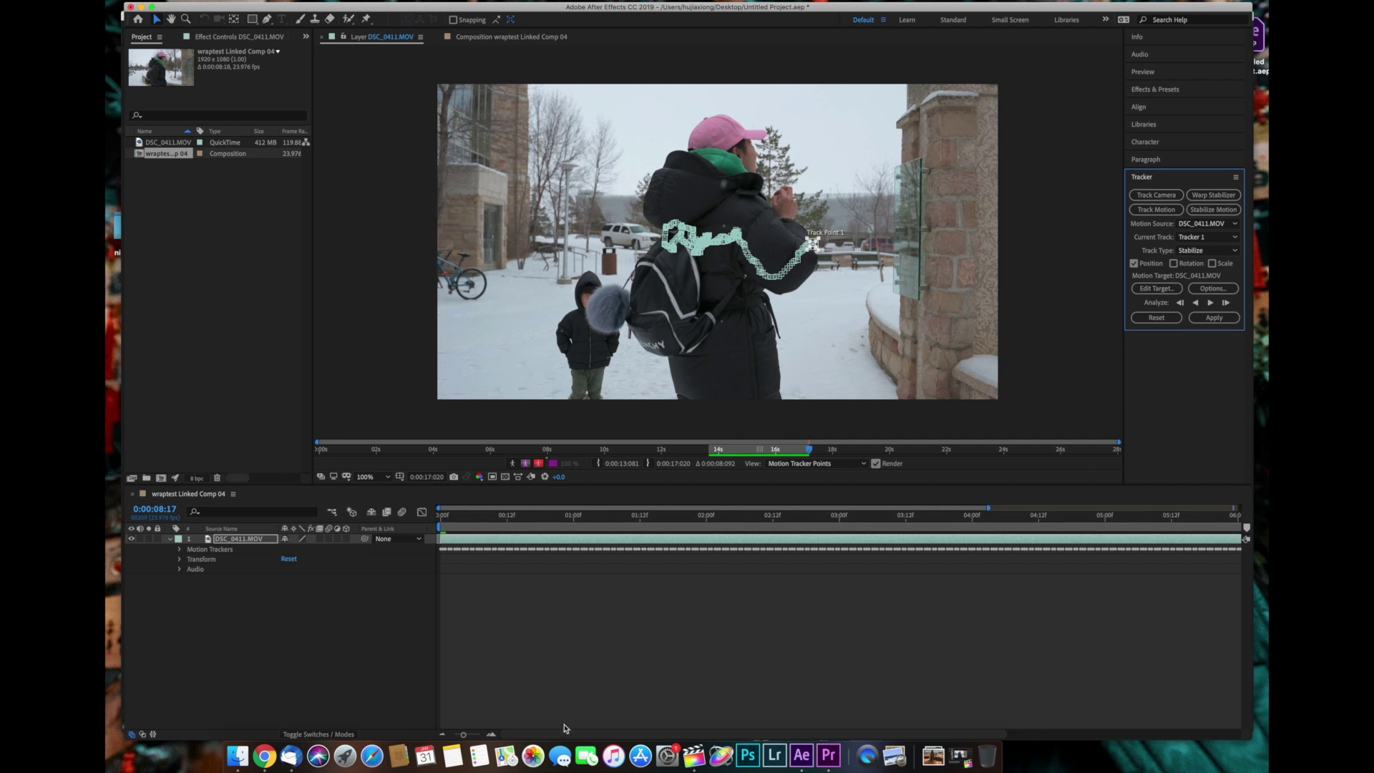
pyautogui.click(1226, 320)
pyautogui.click(646, 364)
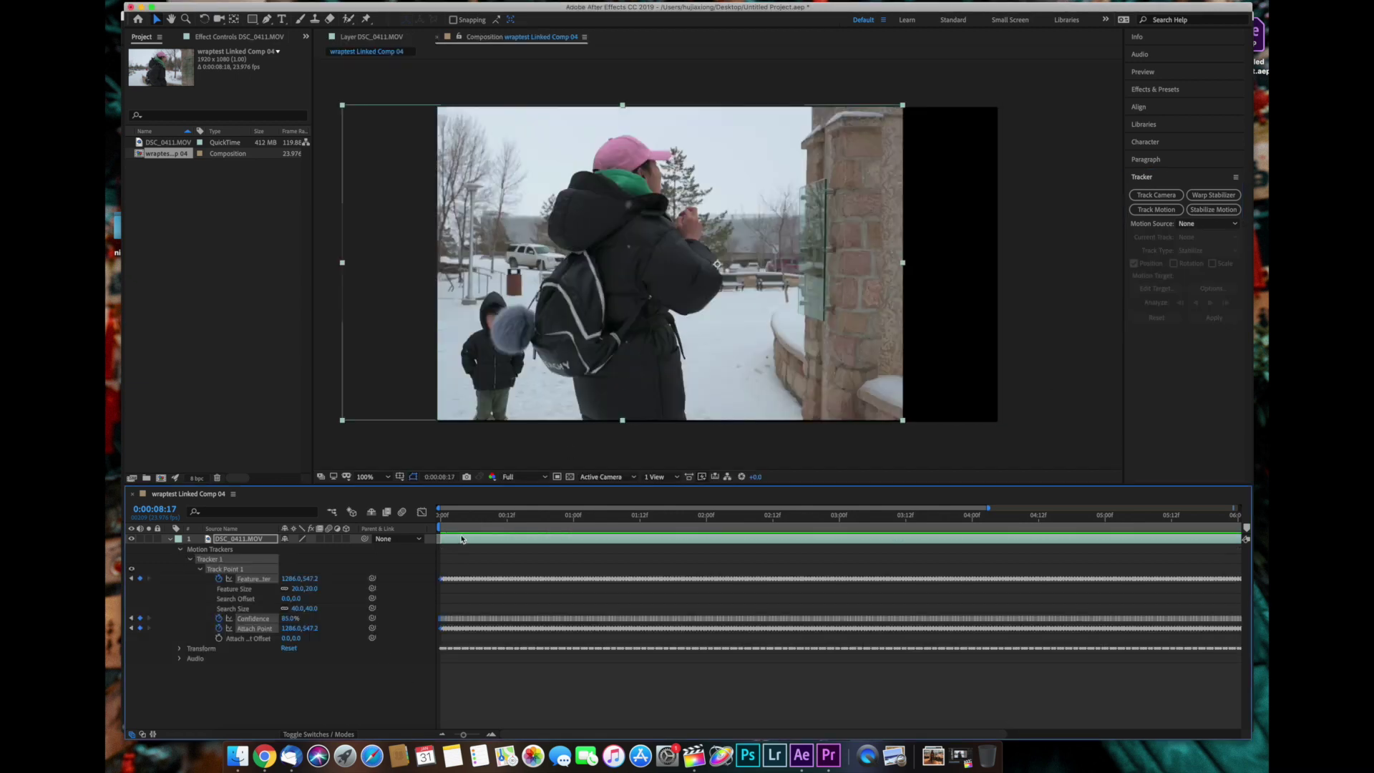
# - Play the motion-stabilized composition and return the playhead to the start
pyautogui.press('space')
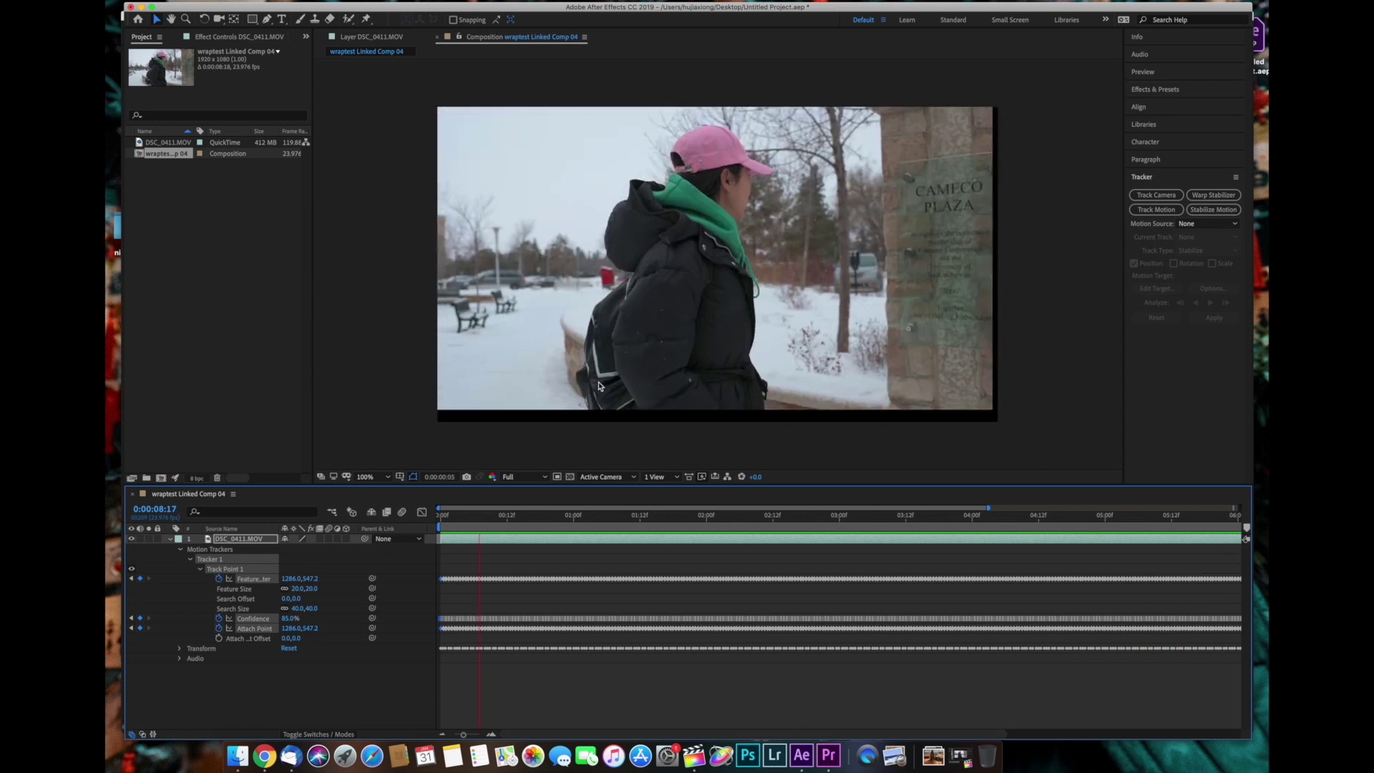
pyautogui.press('space')
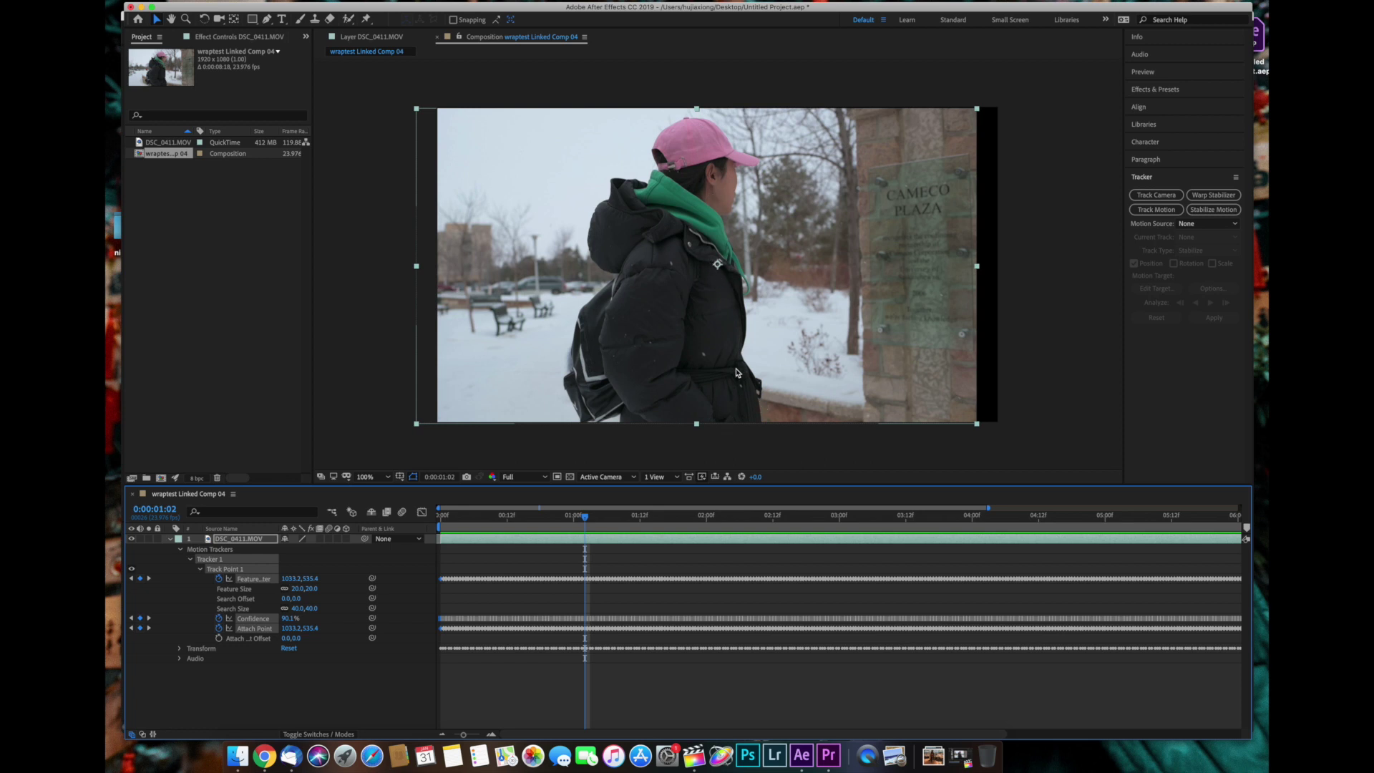
pyautogui.moveTo(585, 519); pyautogui.dragTo(427, 567)
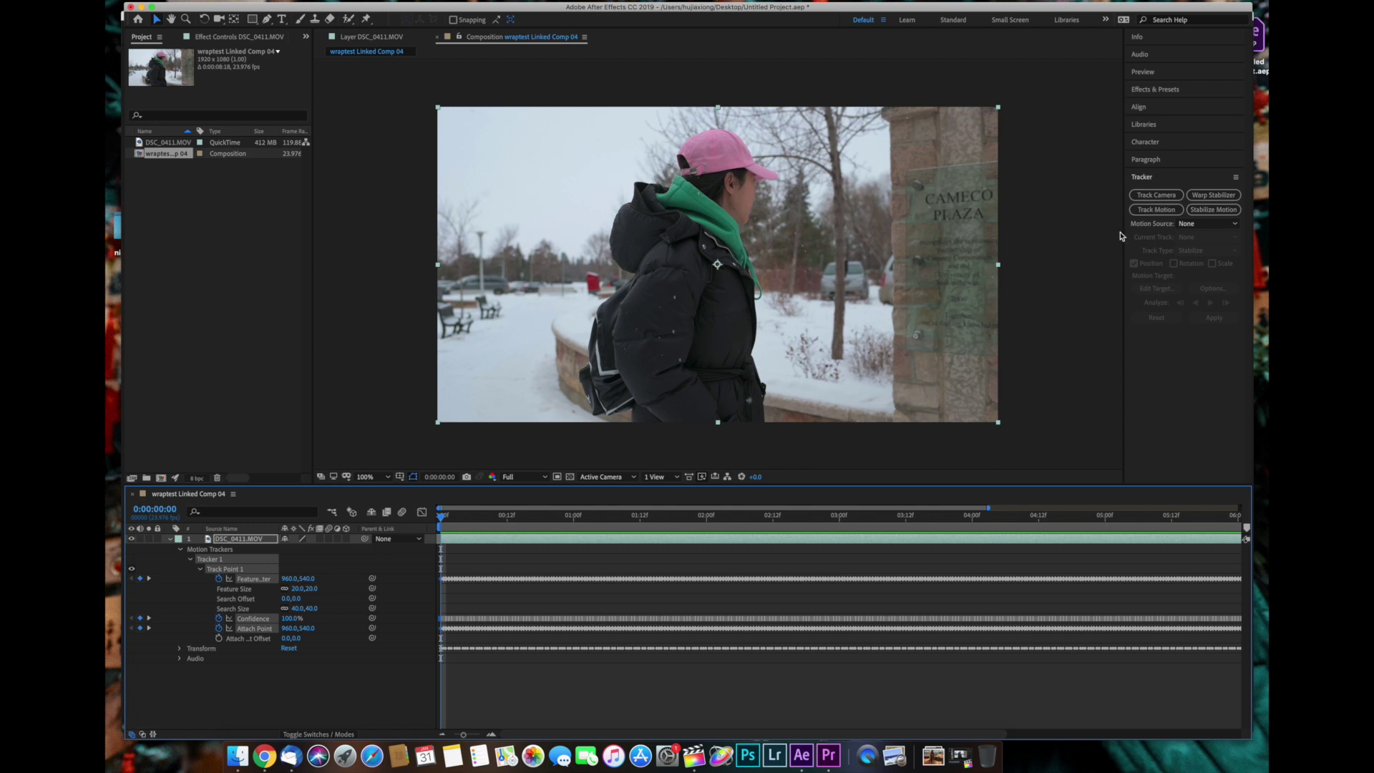
# - Undo the applied motion stabilization and its tracker on the DSC_0411.MOV layer
pyautogui.click(545, 544)
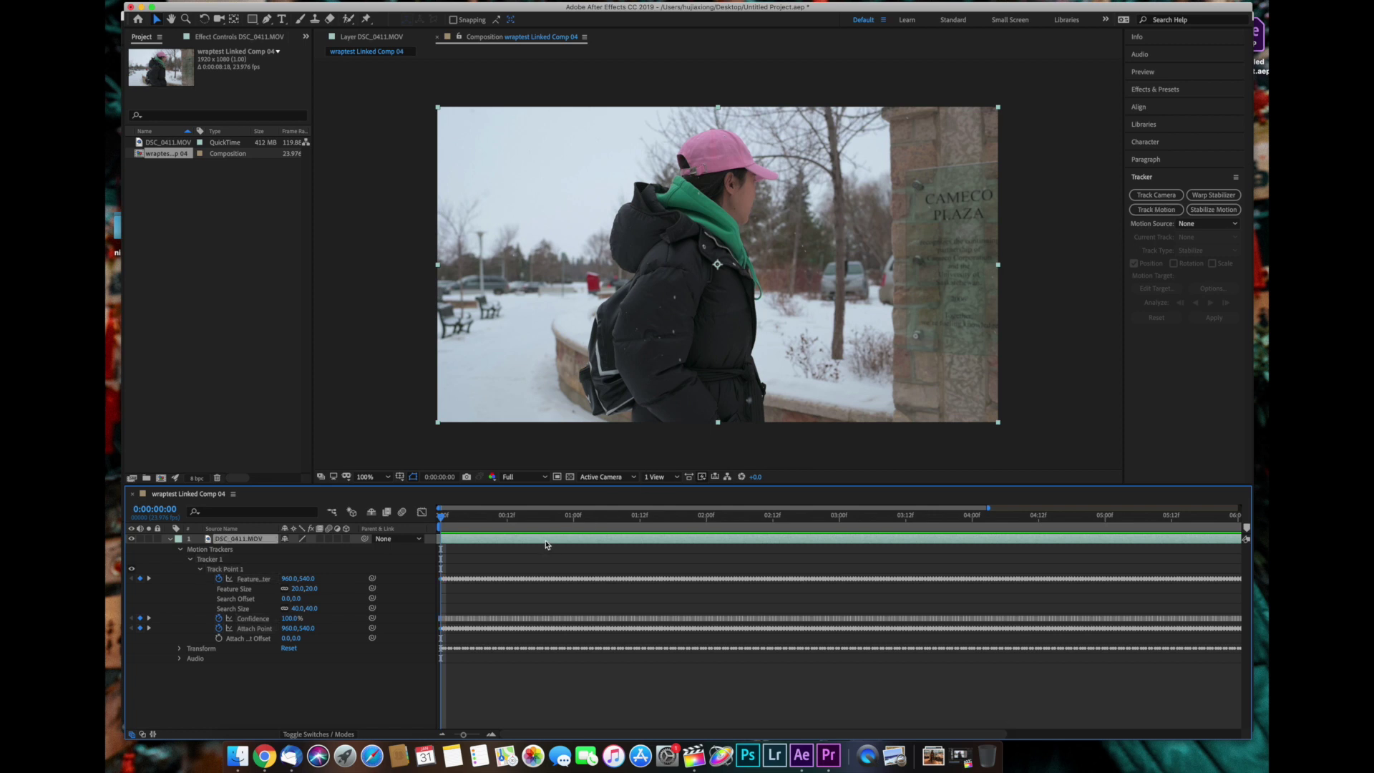
pyautogui.press('super+z')
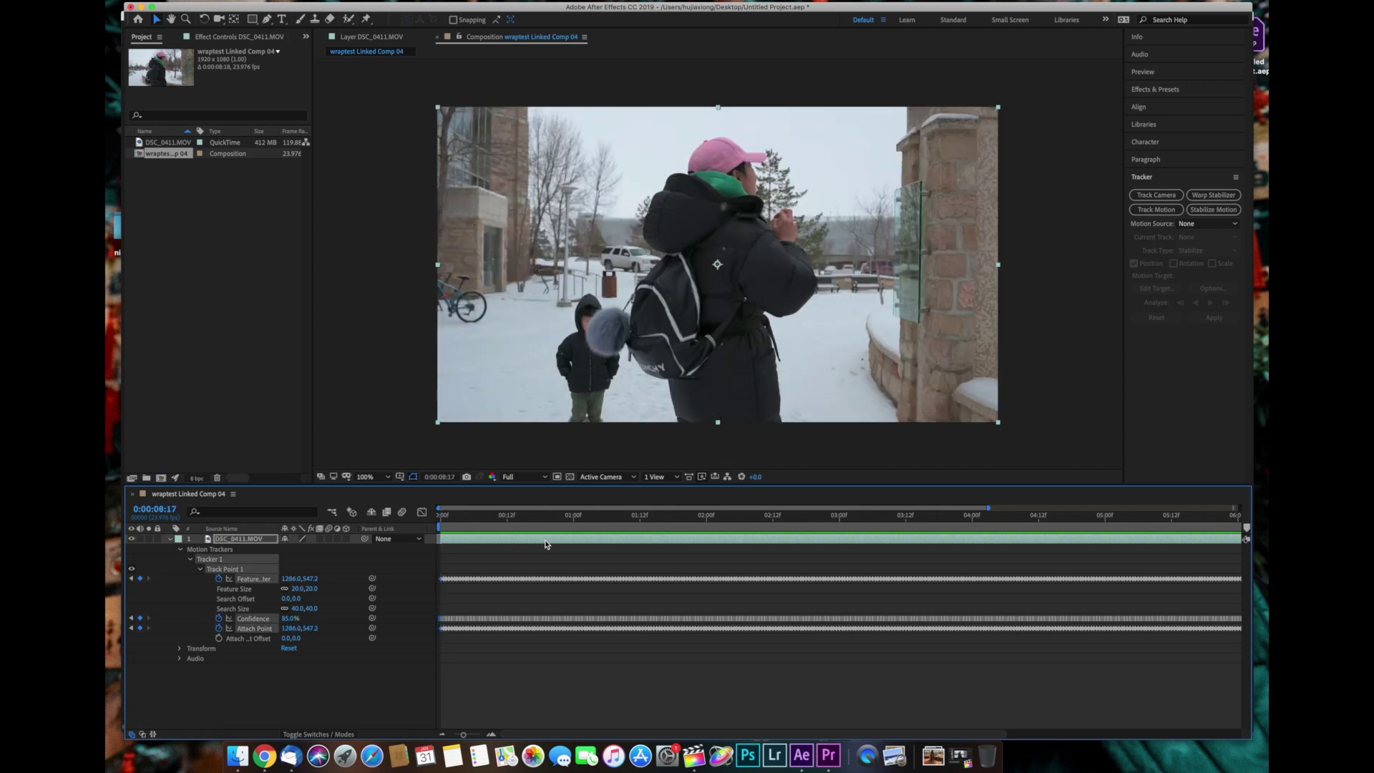
pyautogui.press('super+z')
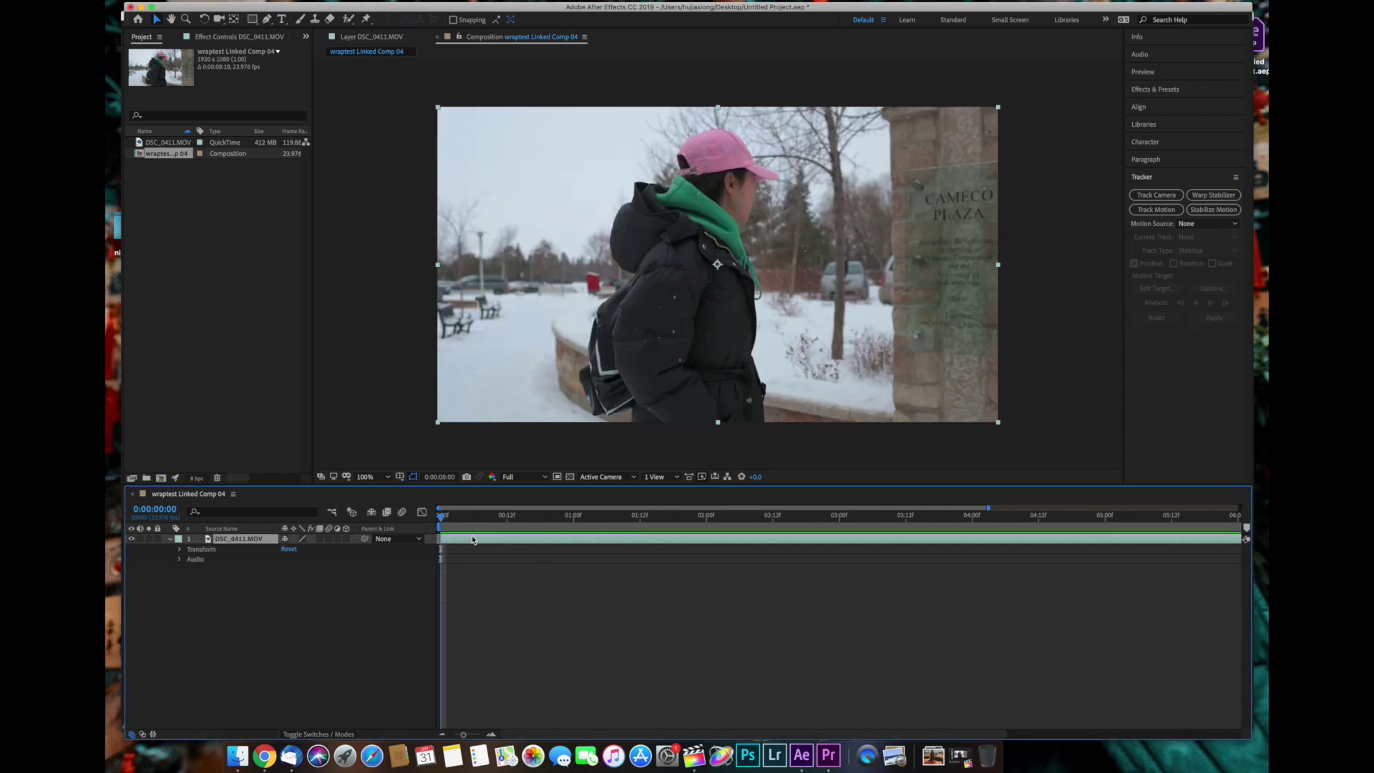
# - Start a position-based Track Motion on the DSC_0411.MOV layer, scrub through the shot for a trackable feature, and return to the first frame
pyautogui.press('space')
pyautogui.press('space')
pyautogui.click(1154, 209)
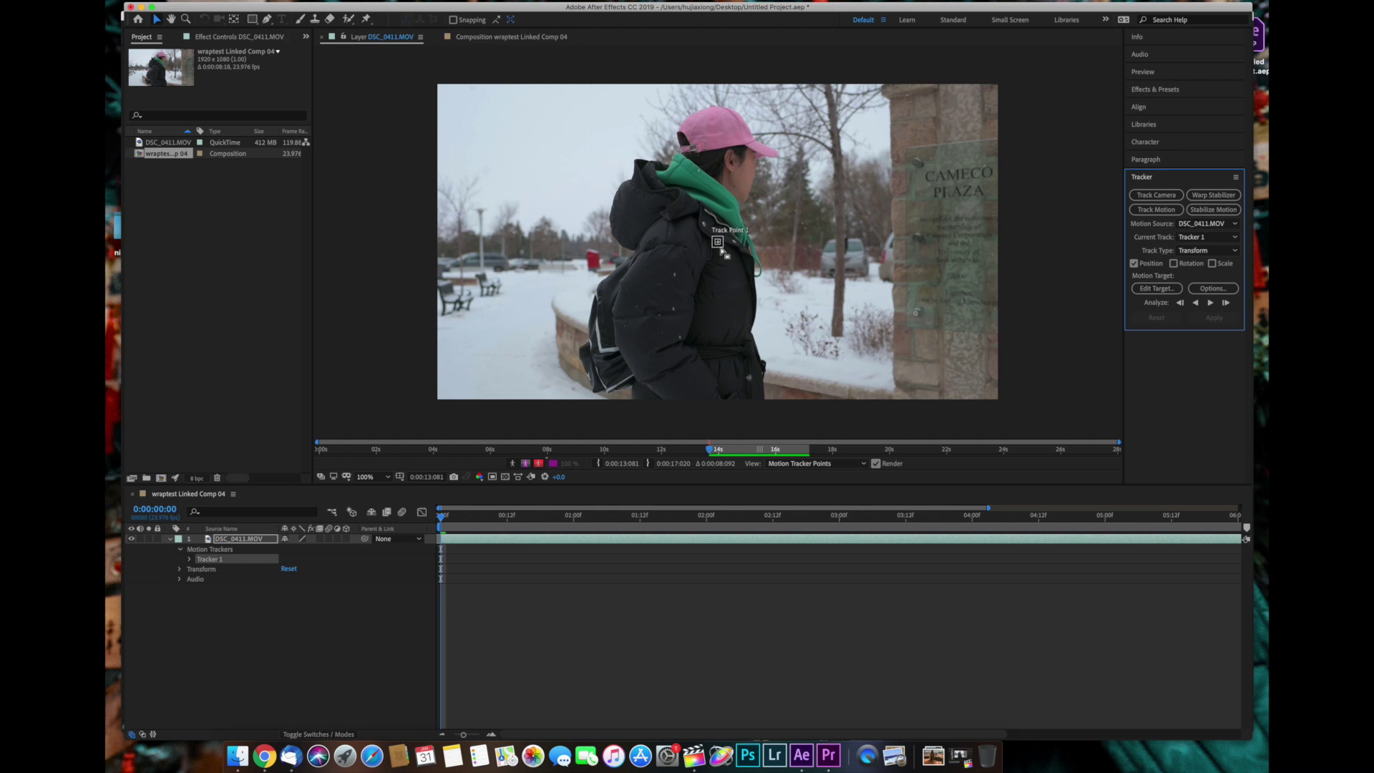
pyautogui.click(479, 516)
pyautogui.moveTo(502, 520); pyautogui.dragTo(926, 509)
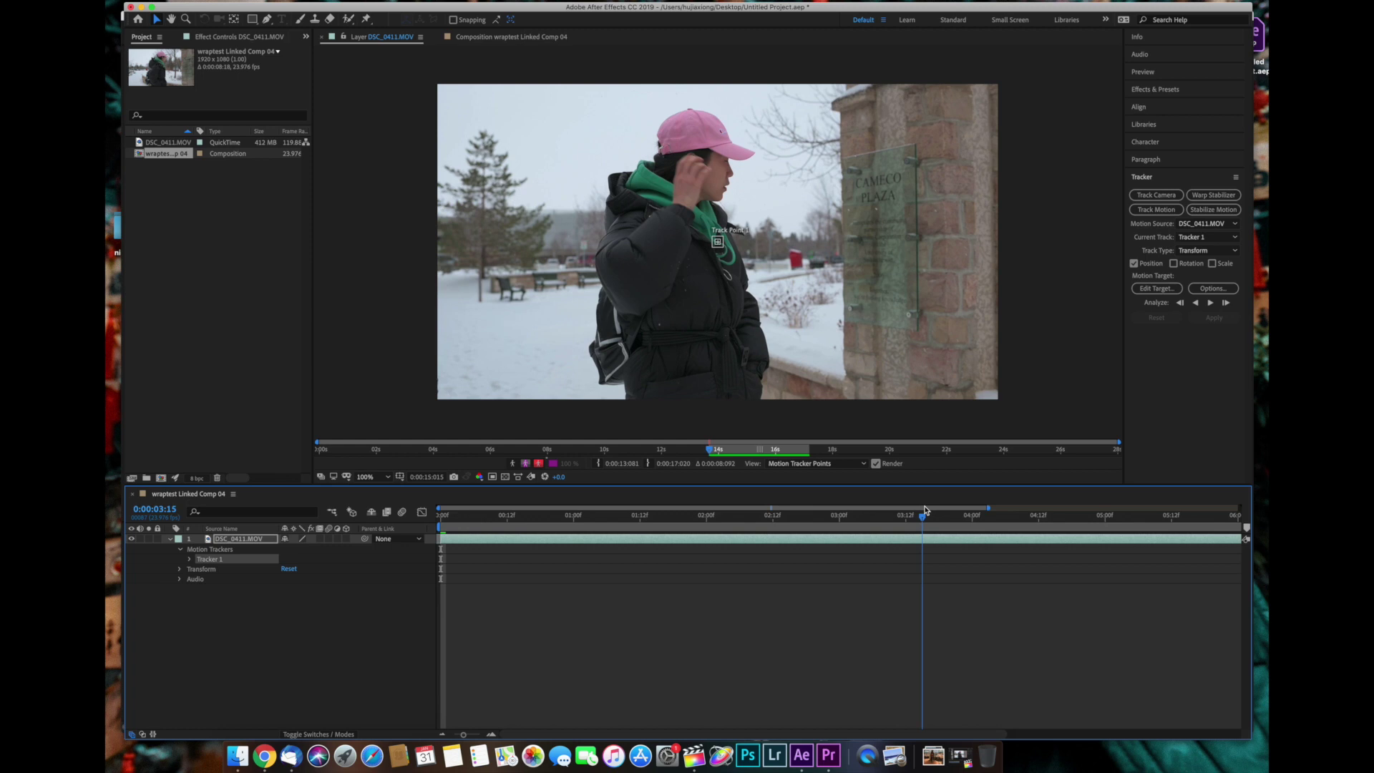
pyautogui.moveTo(925, 510); pyautogui.dragTo(816, 515)
pyautogui.press('Home')
# - Place the track point on the face under the pink cap, resize its feature and search regions, and analyze the motion forward
pyautogui.moveTo(719, 249); pyautogui.dragTo(757, 179)
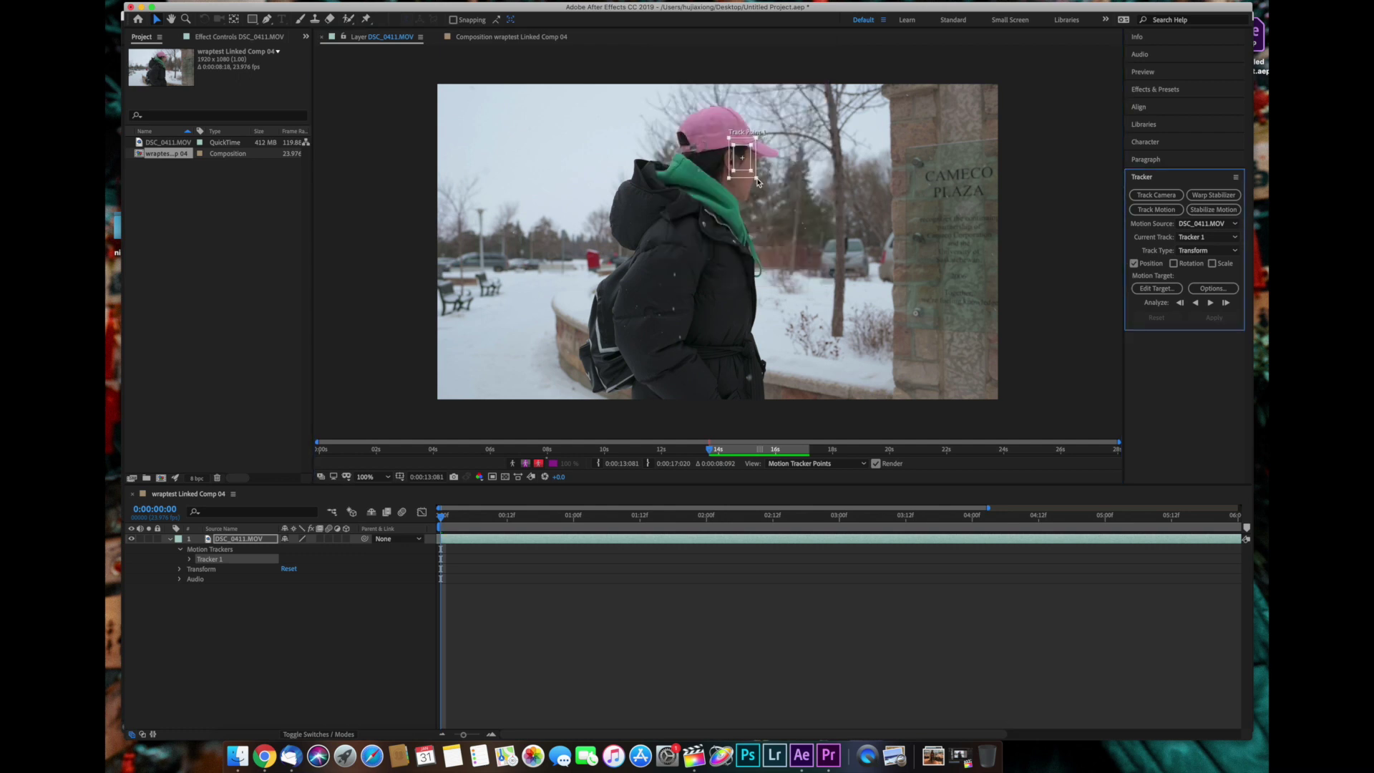
pyautogui.moveTo(750, 169); pyautogui.dragTo(748, 168)
pyautogui.moveTo(756, 176); pyautogui.dragTo(757, 166)
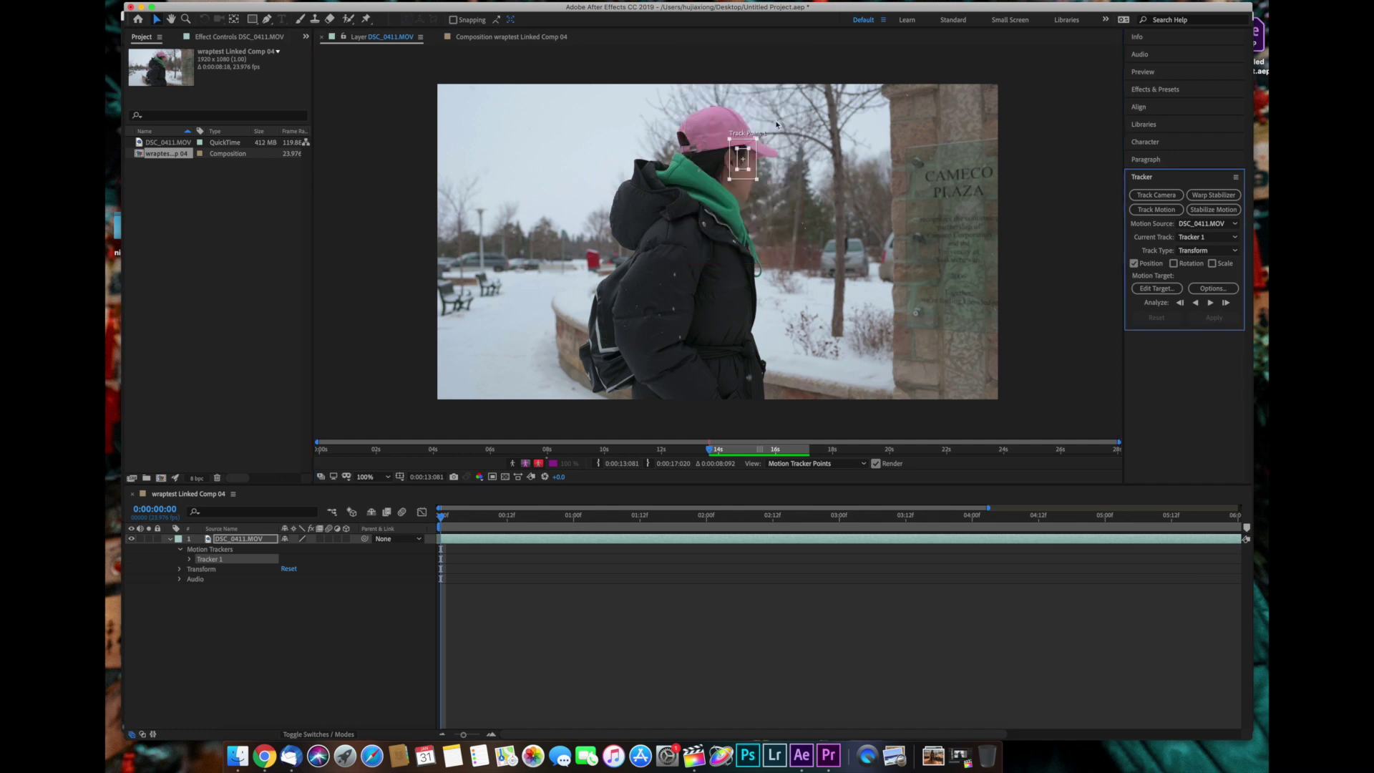
pyautogui.click(750, 172)
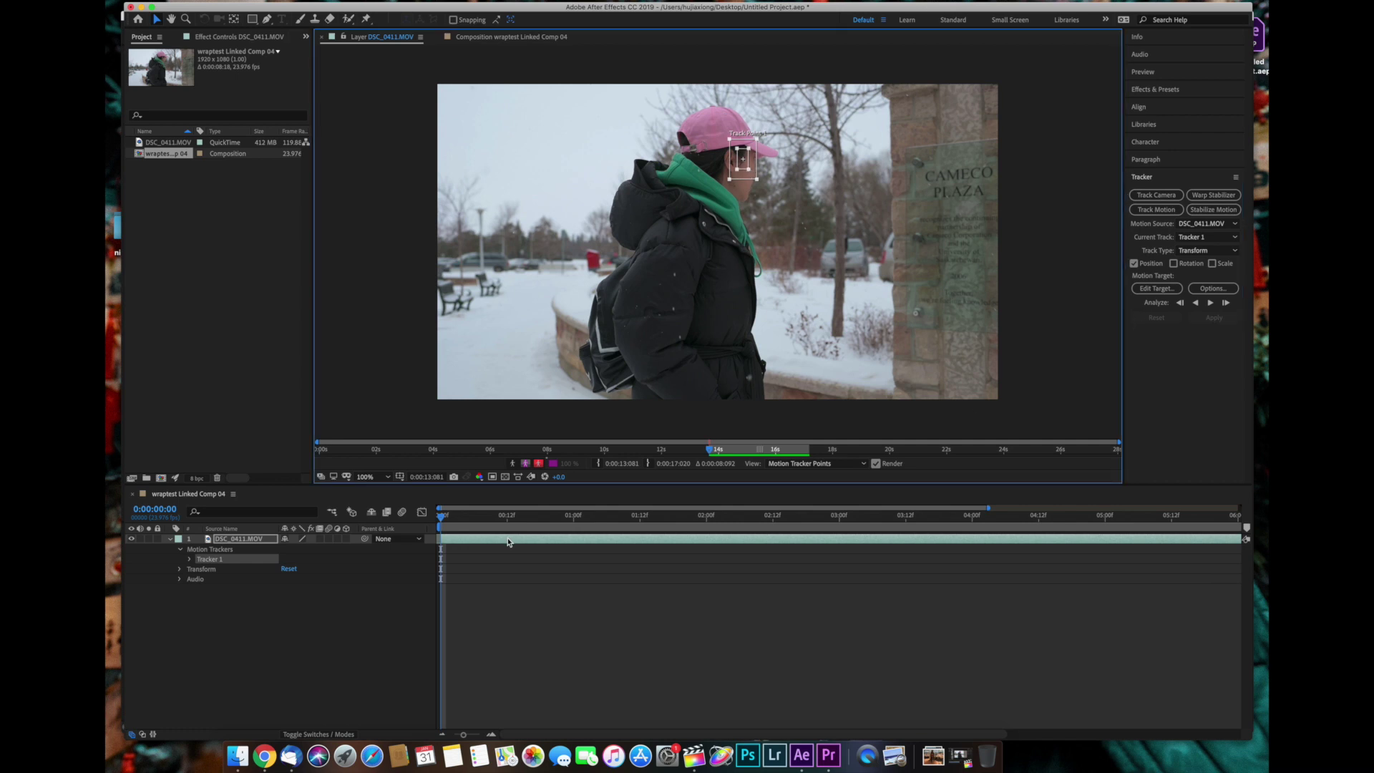
pyautogui.click(1210, 304)
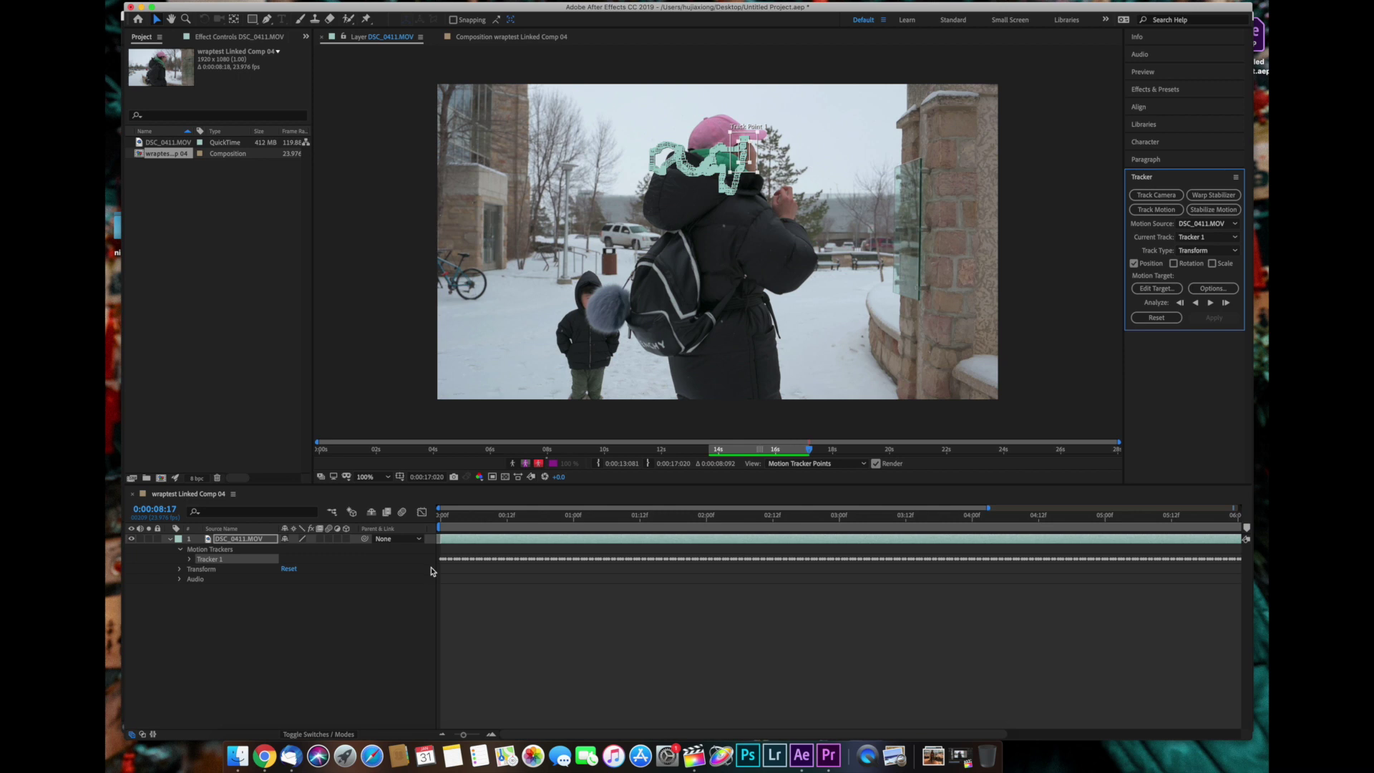
# - Create a null object, set it as the motion target, and apply the tracked motion to it in X and Y
pyautogui.rightClick(512, 606)
pyautogui.moveTo(572, 614)
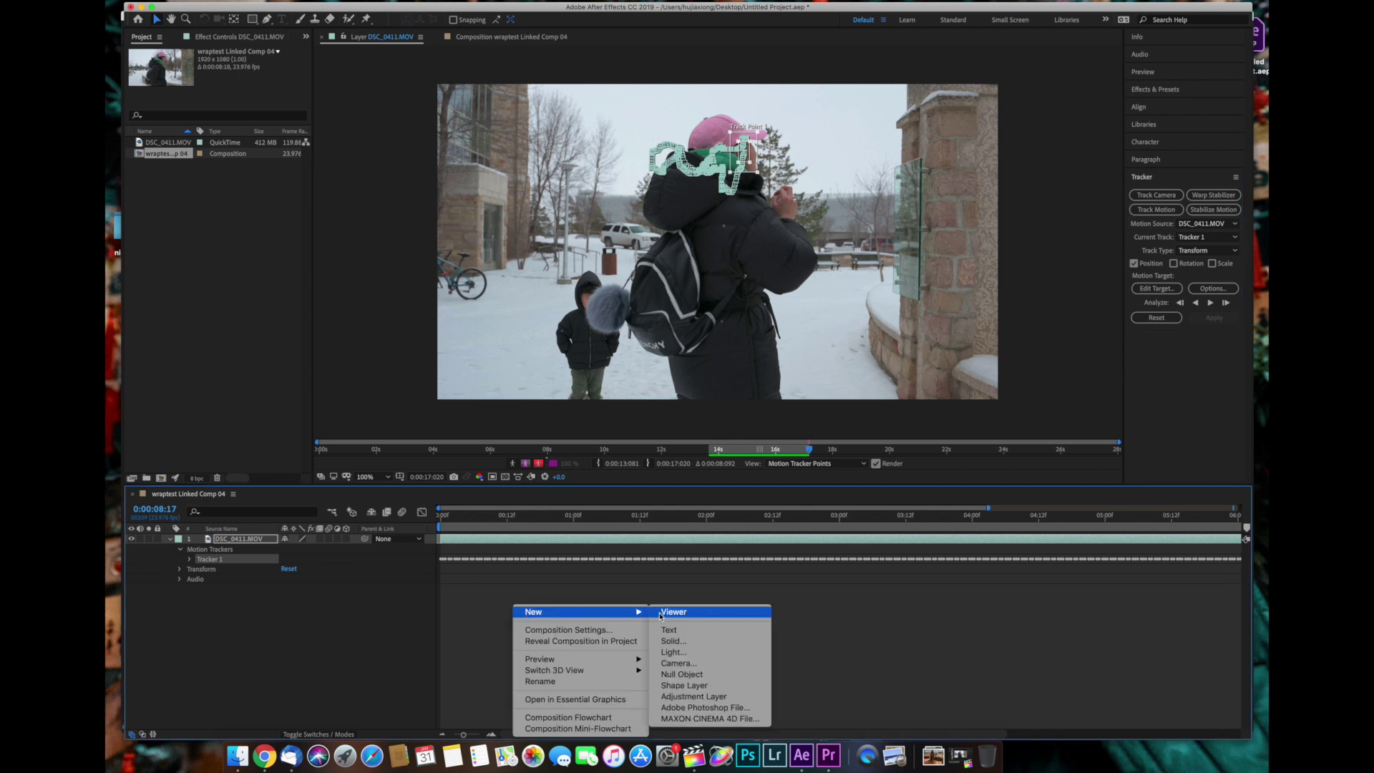
pyautogui.click(698, 675)
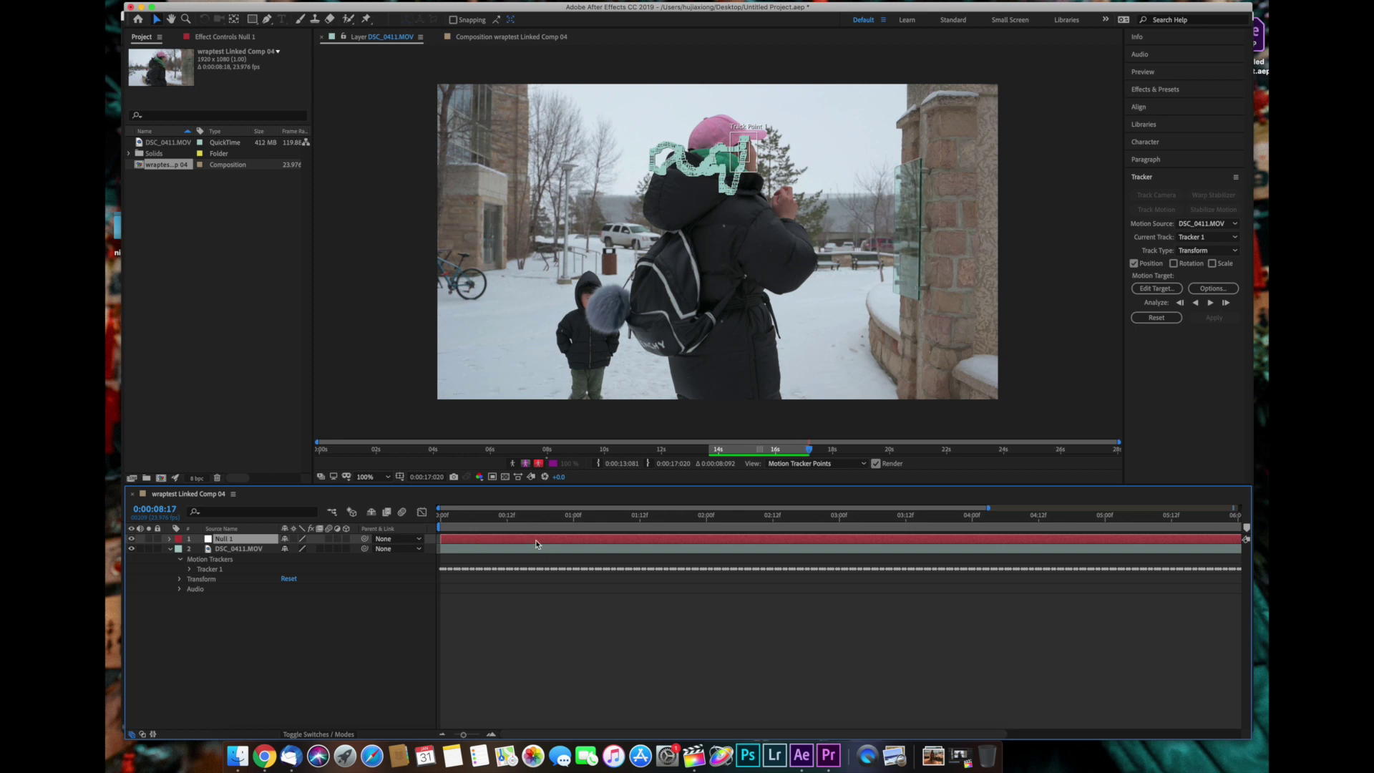
pyautogui.click(1158, 289)
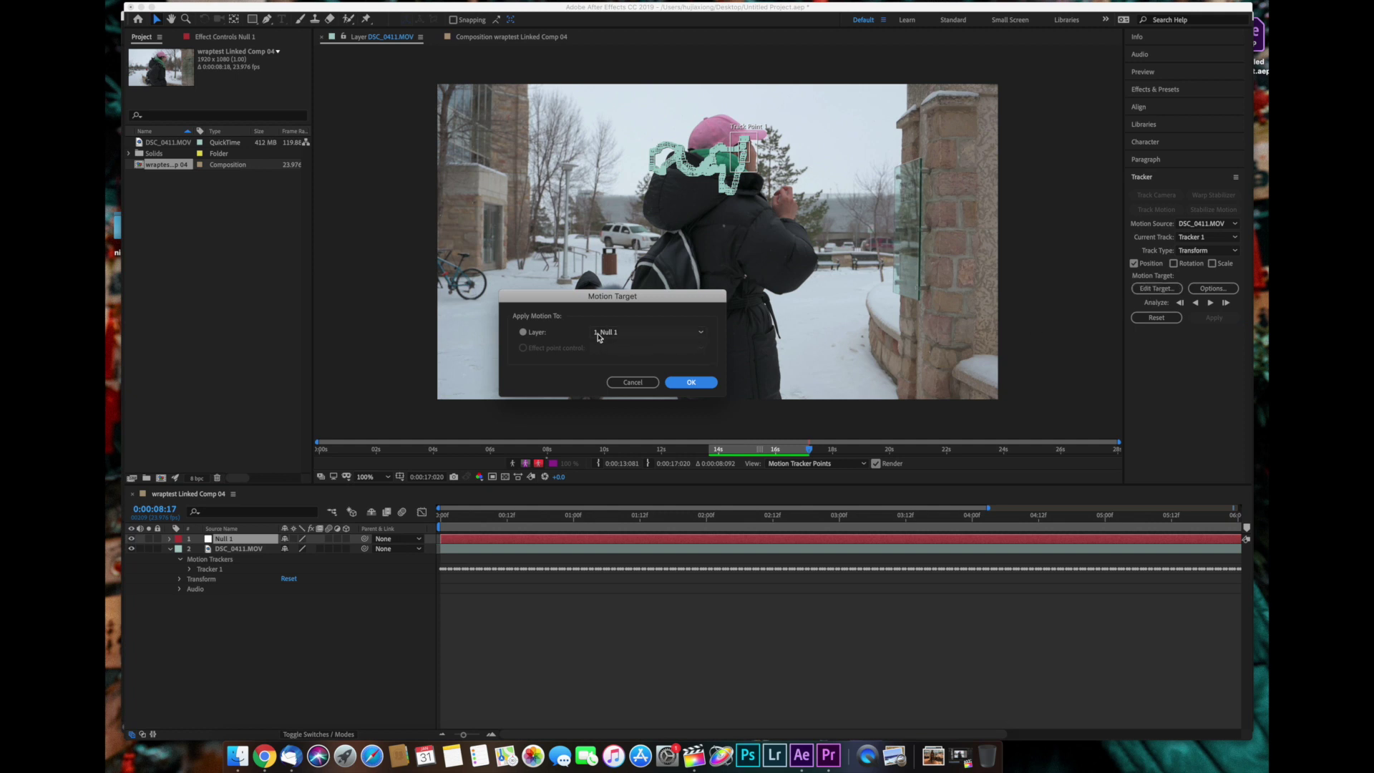
pyautogui.click(690, 384)
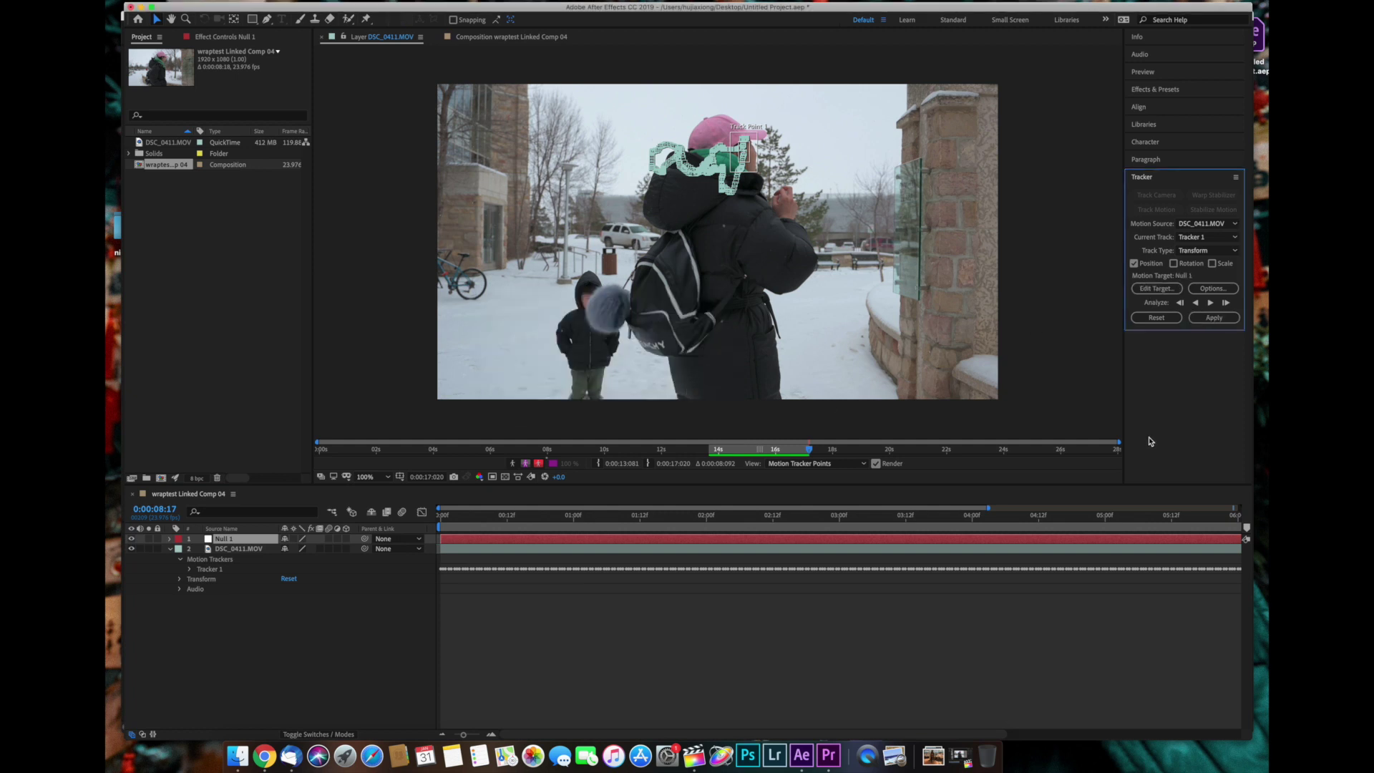
pyautogui.click(1214, 319)
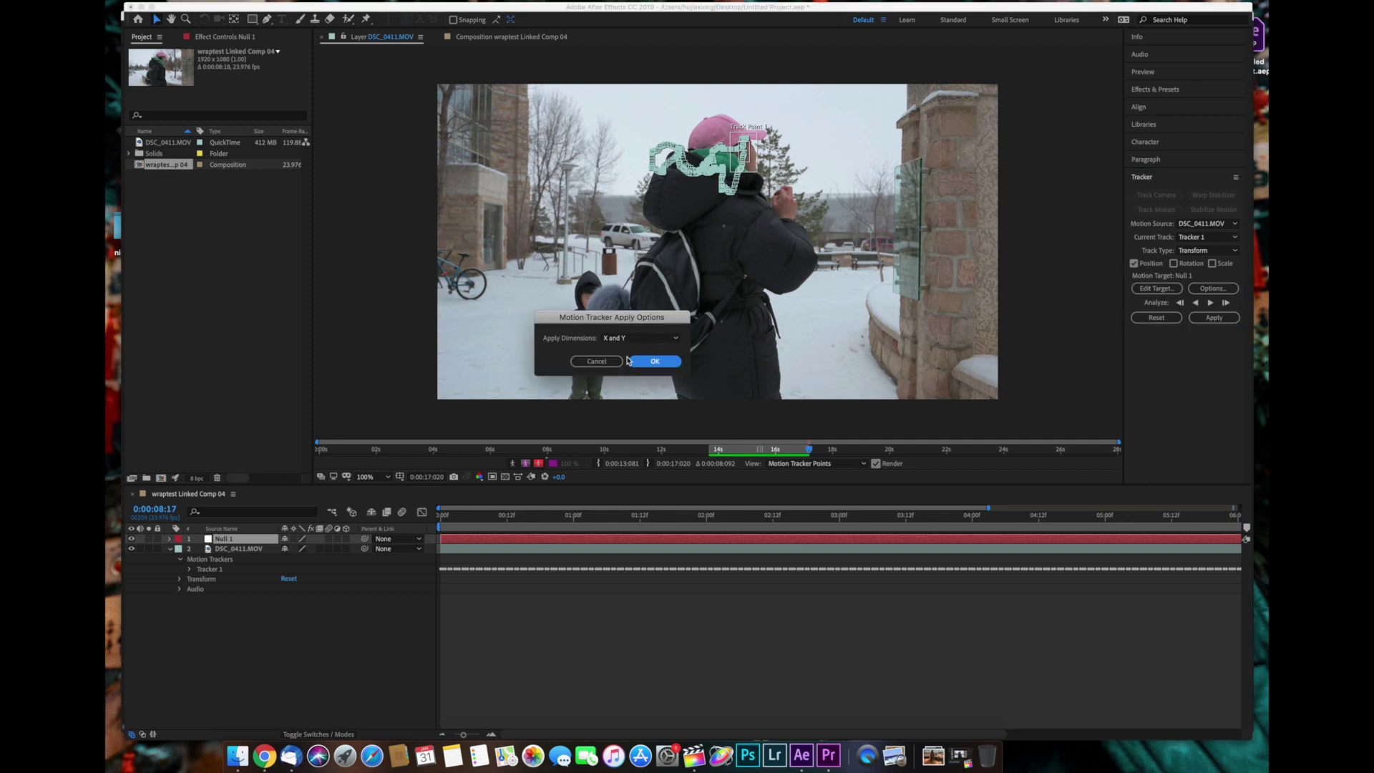
pyautogui.click(653, 361)
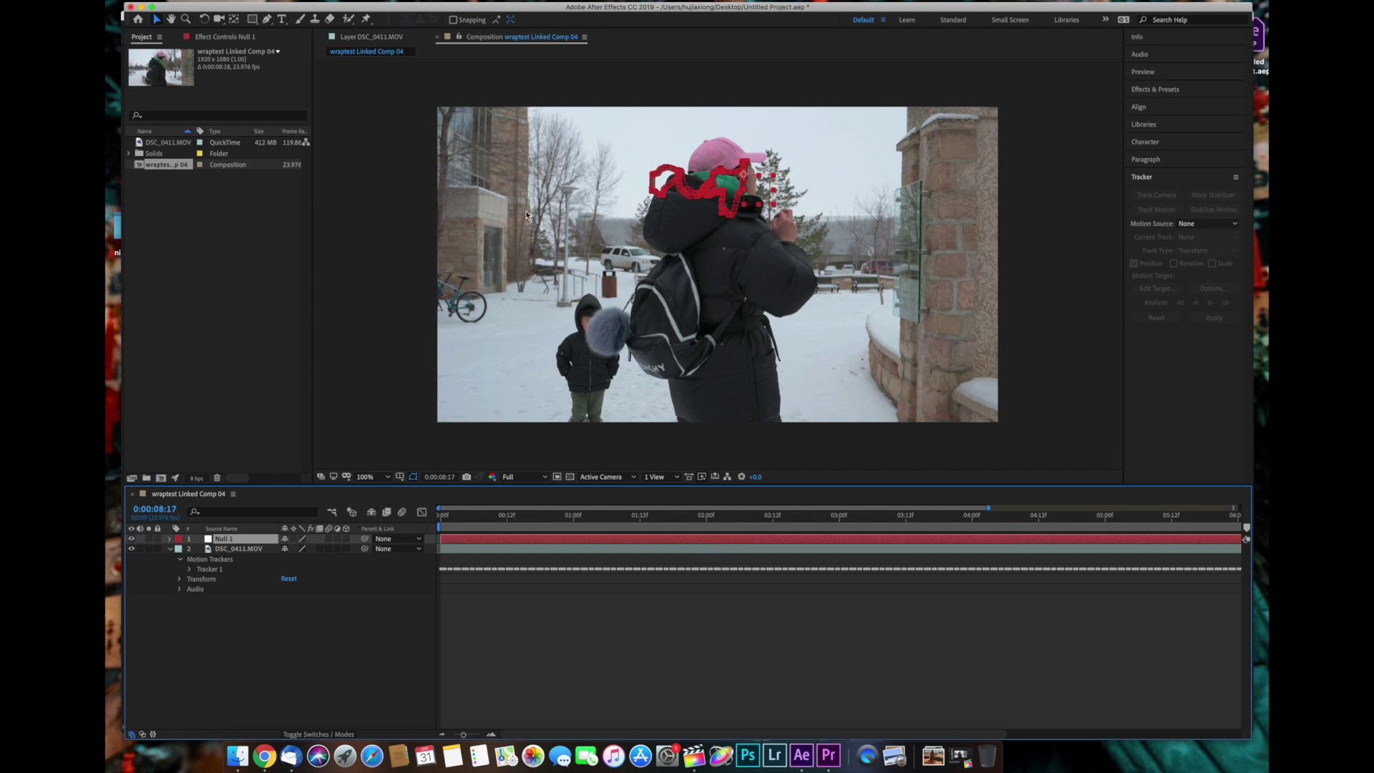
# - Add a two-node camera with the 35mm preset to the composition
pyautogui.rightClick(577, 641)
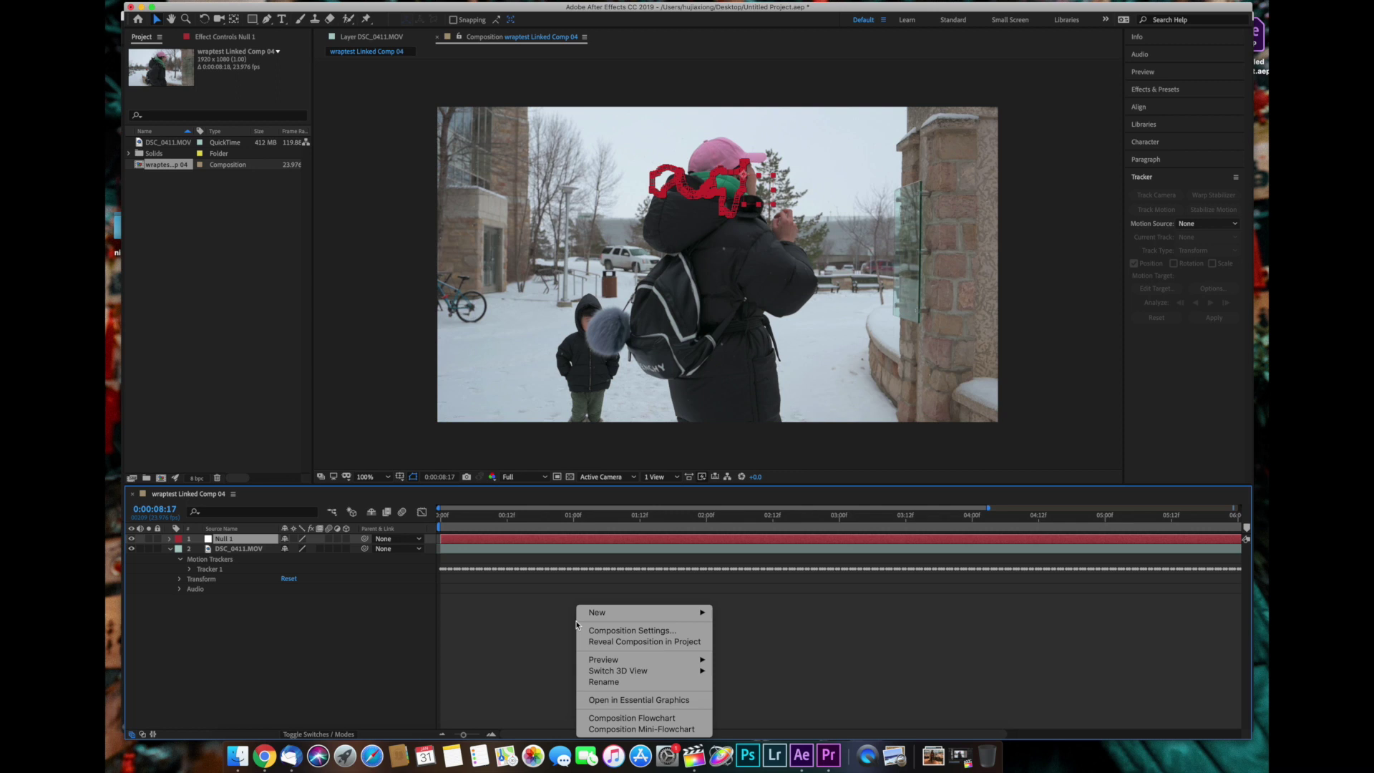
pyautogui.moveTo(701, 613)
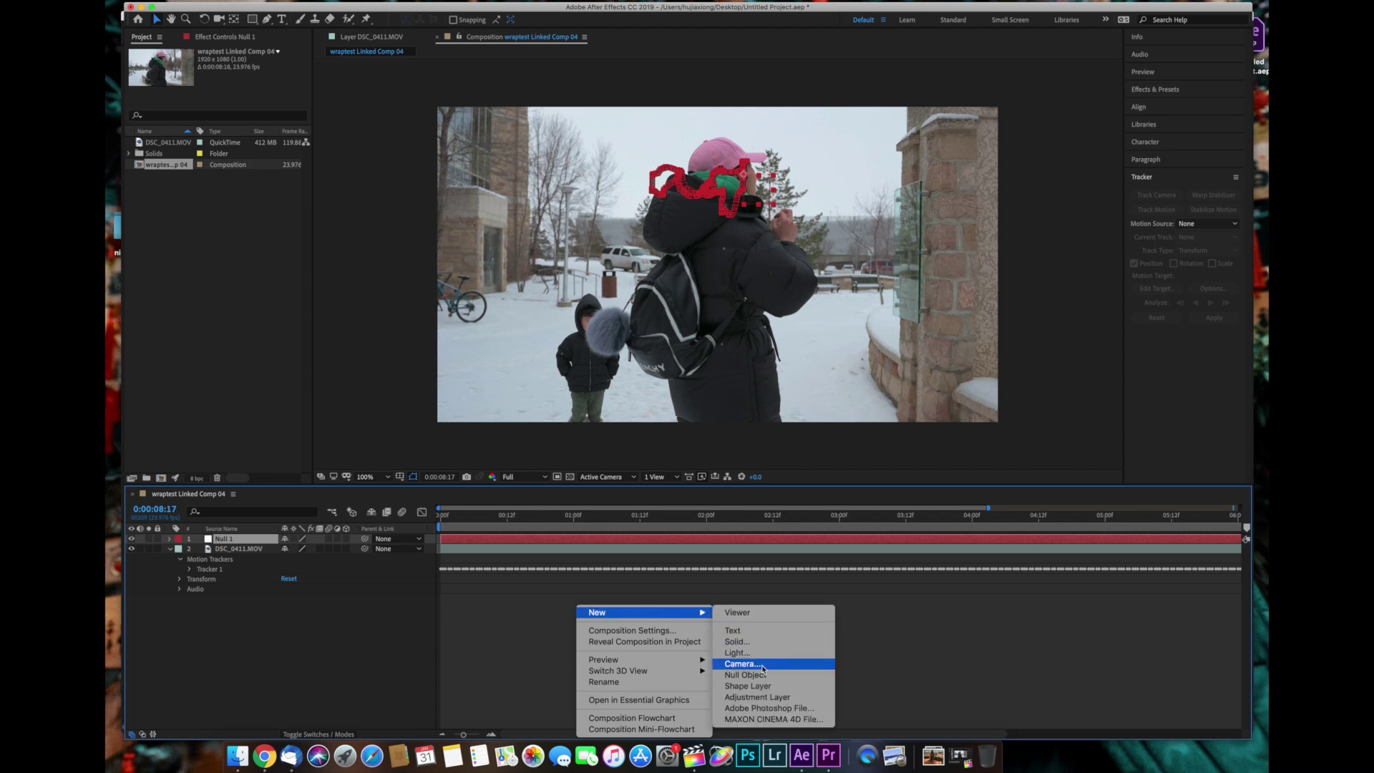
pyautogui.click(737, 663)
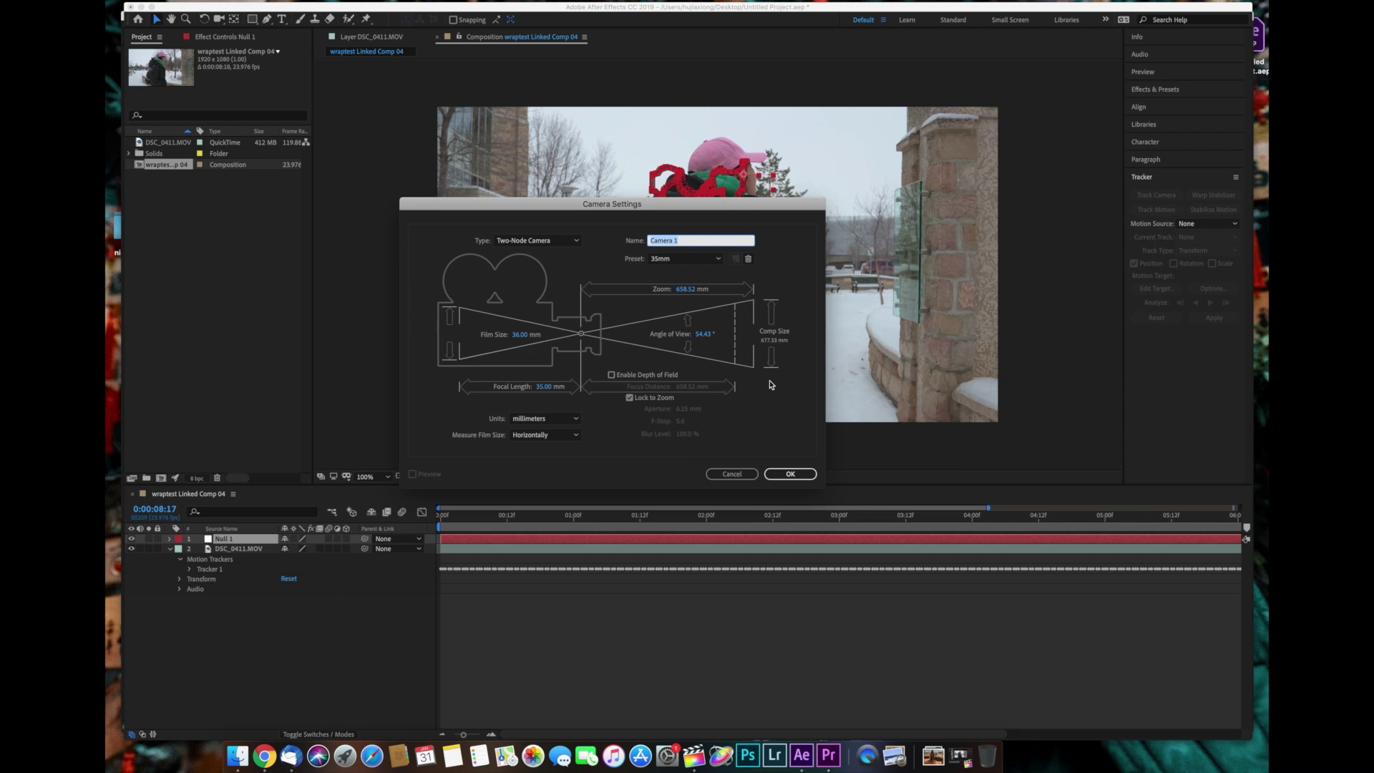
pyautogui.click(794, 476)
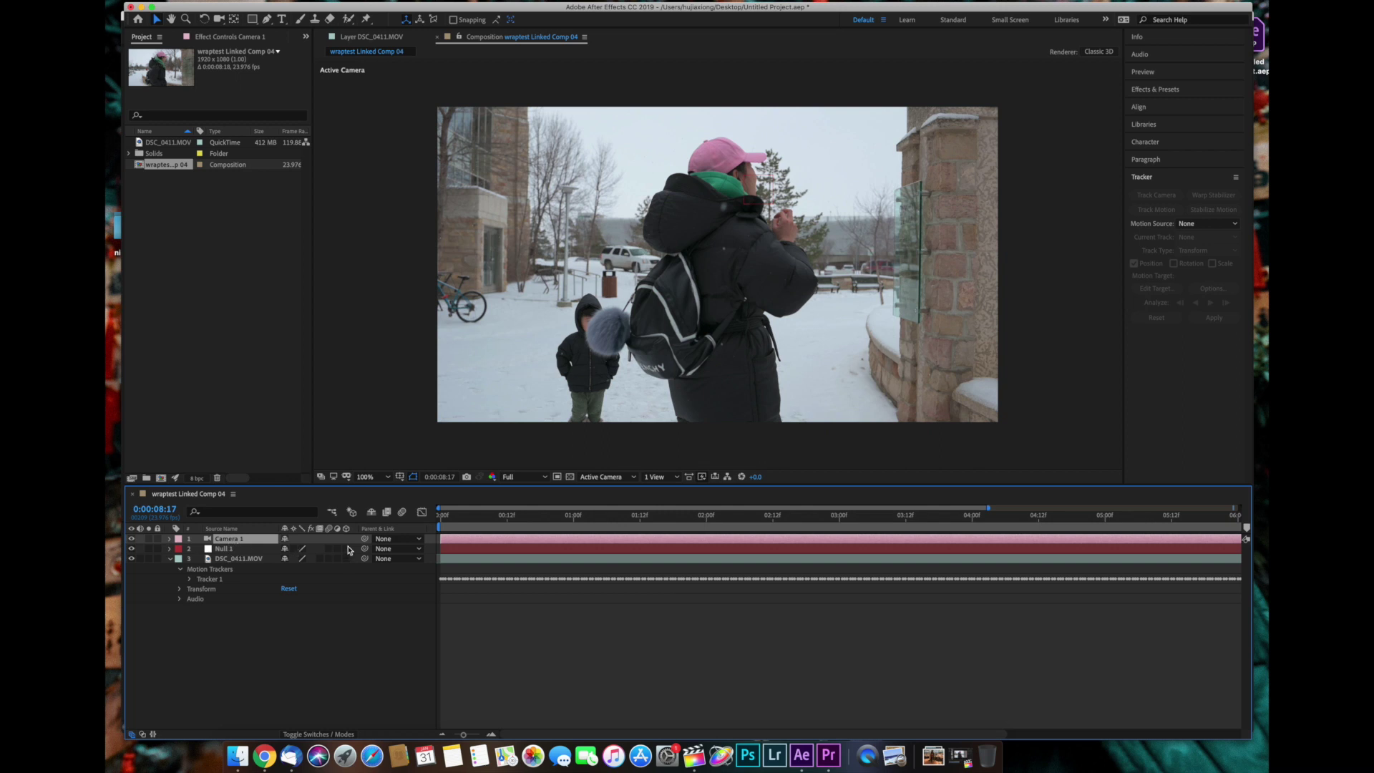
# - Parent the camera to the null and make both the null and the DSC_0411.MOV layer 3D
pyautogui.moveTo(364, 542); pyautogui.dragTo(254, 552)
pyautogui.click(346, 548)
pyautogui.click(346, 558)
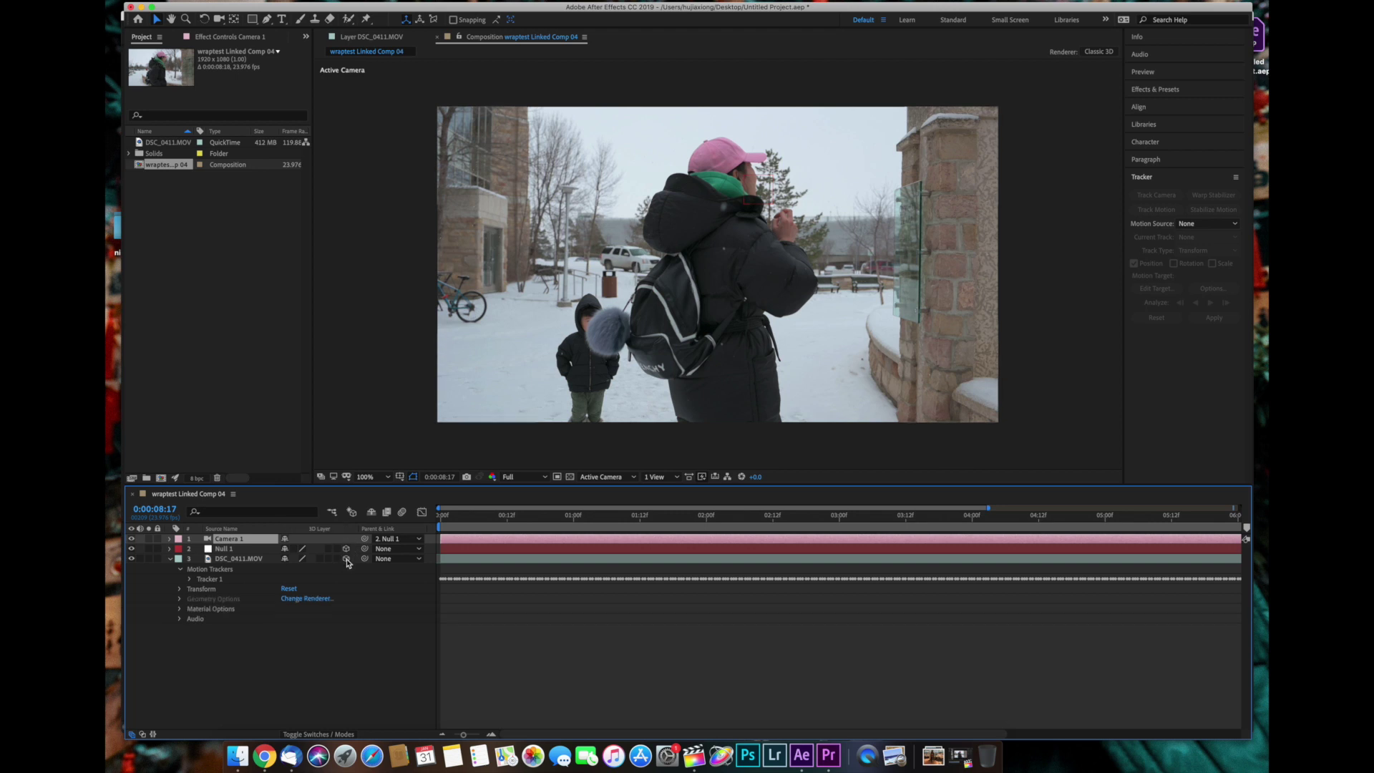
# - Play the composition through the null-driven camera and return the playhead to the start
pyautogui.press('space')
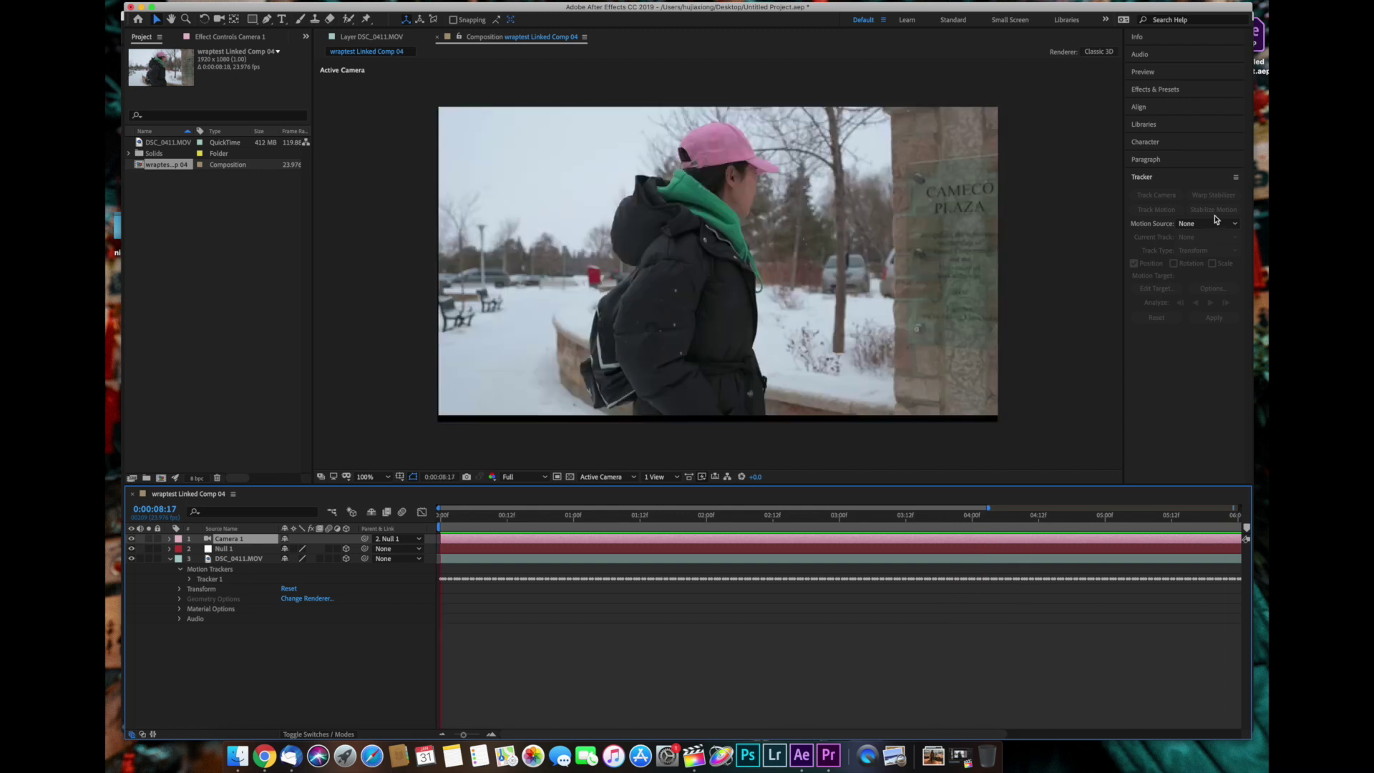
pyautogui.press('space')
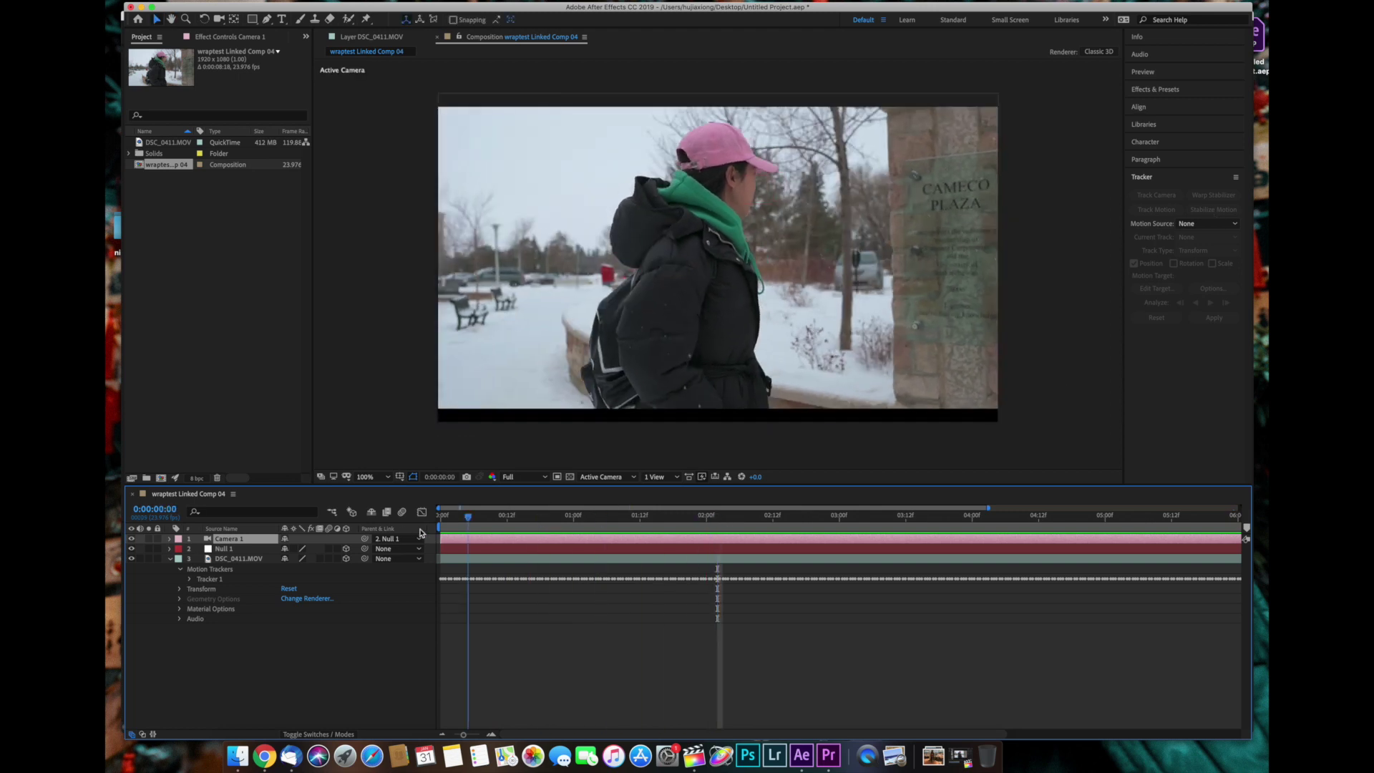
pyautogui.press('Home')
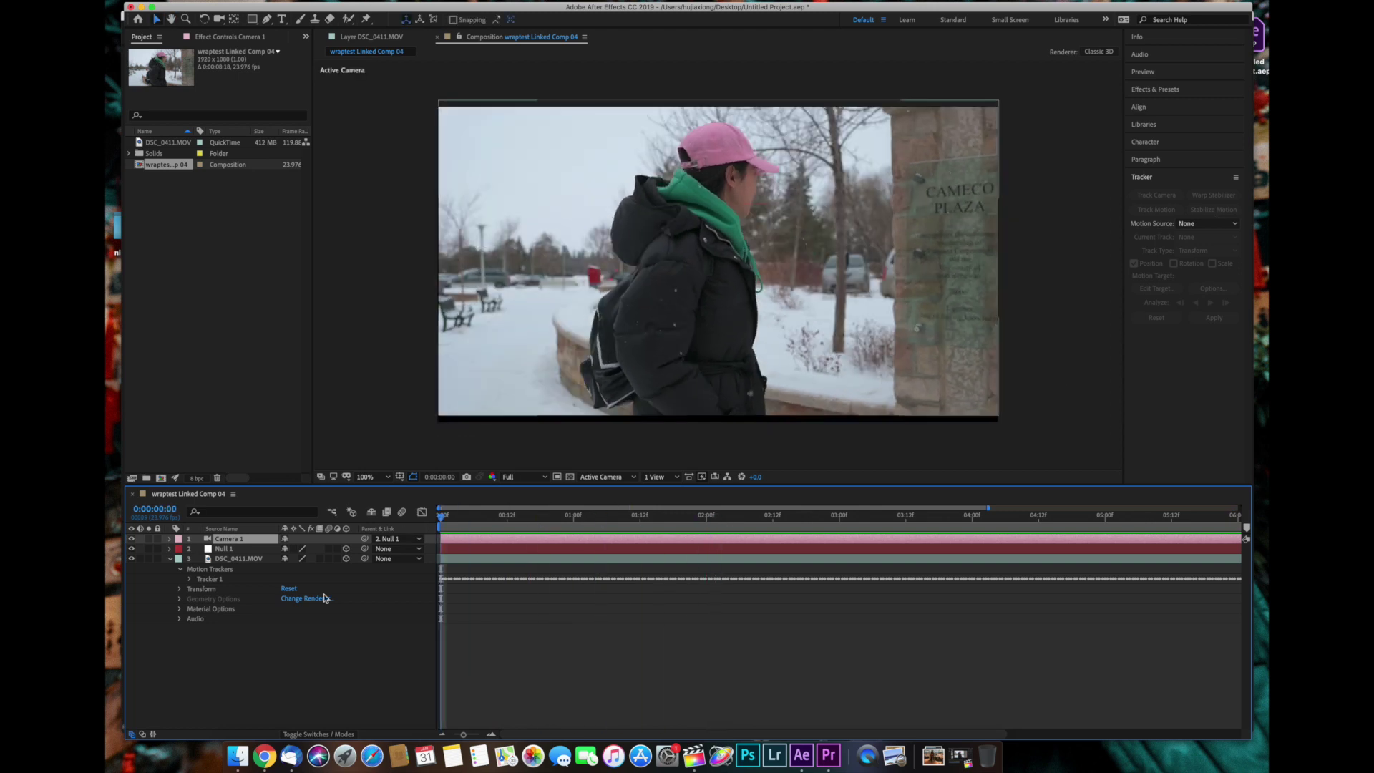
# - Set the scale of the DSC_0411.MOV layer to 120%
pyautogui.click(181, 593)
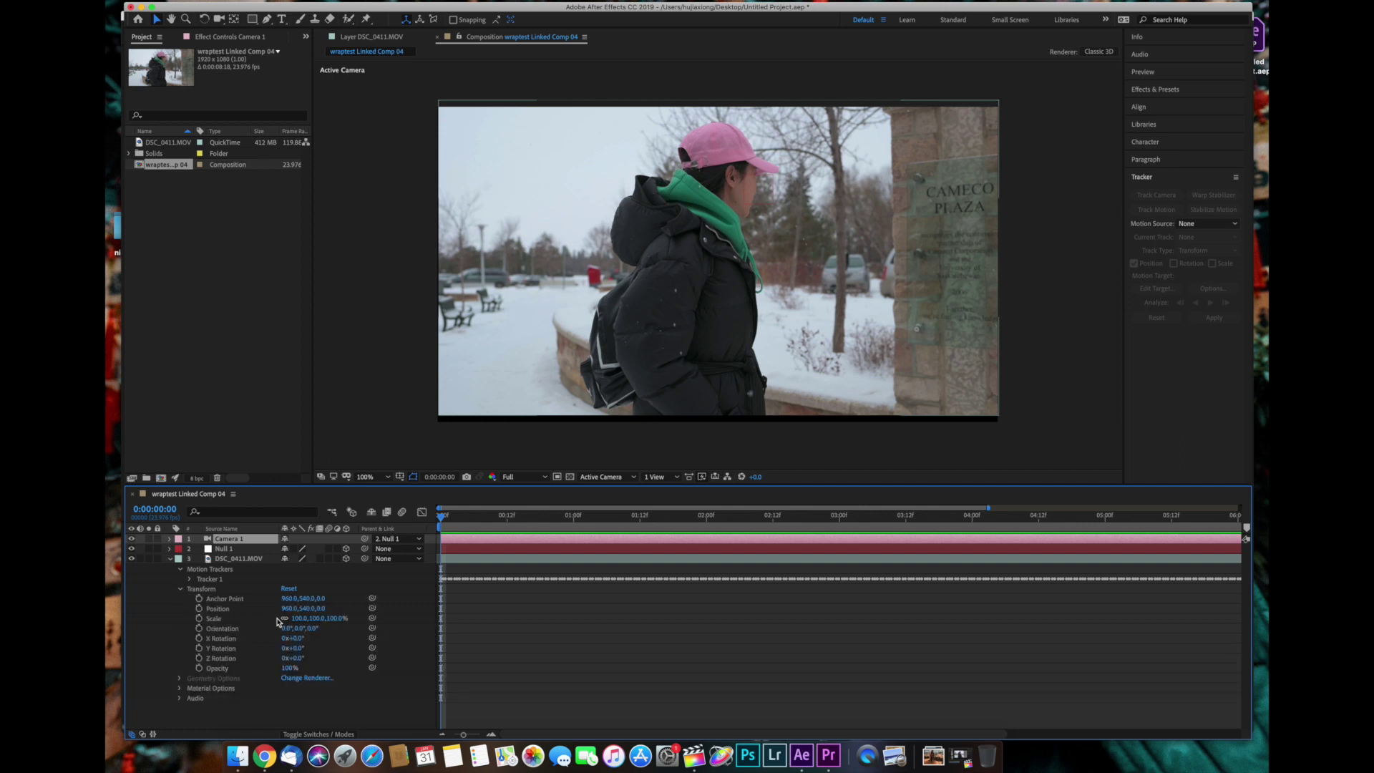
pyautogui.click(300, 619)
pyautogui.write('120')
pyautogui.press('Return')
# - Reposition the DSC_0411.MOV layer to about 822, 566 so it covers the frame, checking the edges during playback
pyautogui.moveTo(563, 308); pyautogui.dragTo(584, 311)
pyautogui.press('space')
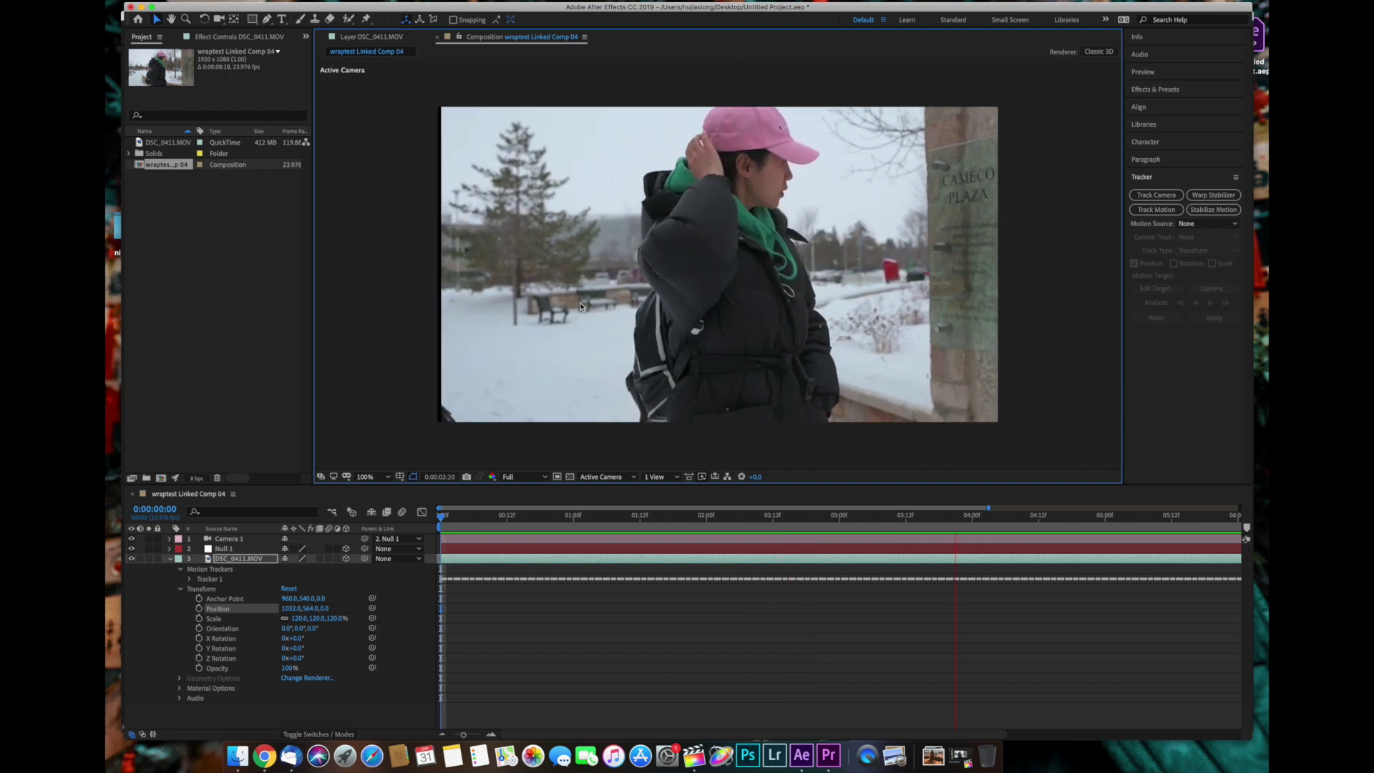
pyautogui.press('space')
pyautogui.moveTo(617, 367); pyautogui.dragTo(573, 363)
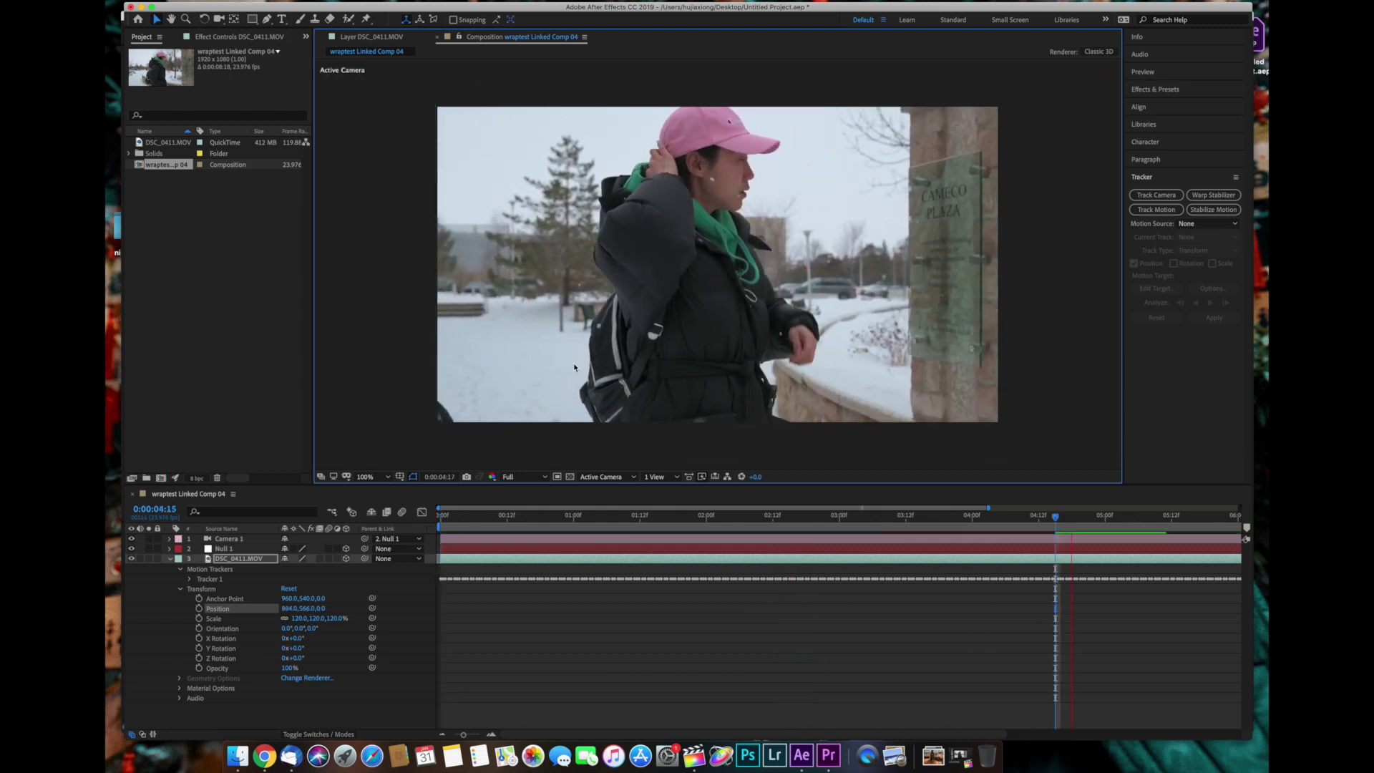
pyautogui.press('space')
pyautogui.moveTo(592, 359); pyautogui.dragTo(574, 359)
# - Preview the rescaled and repositioned shot to check its framing and the tracked motion
pyautogui.press('space')
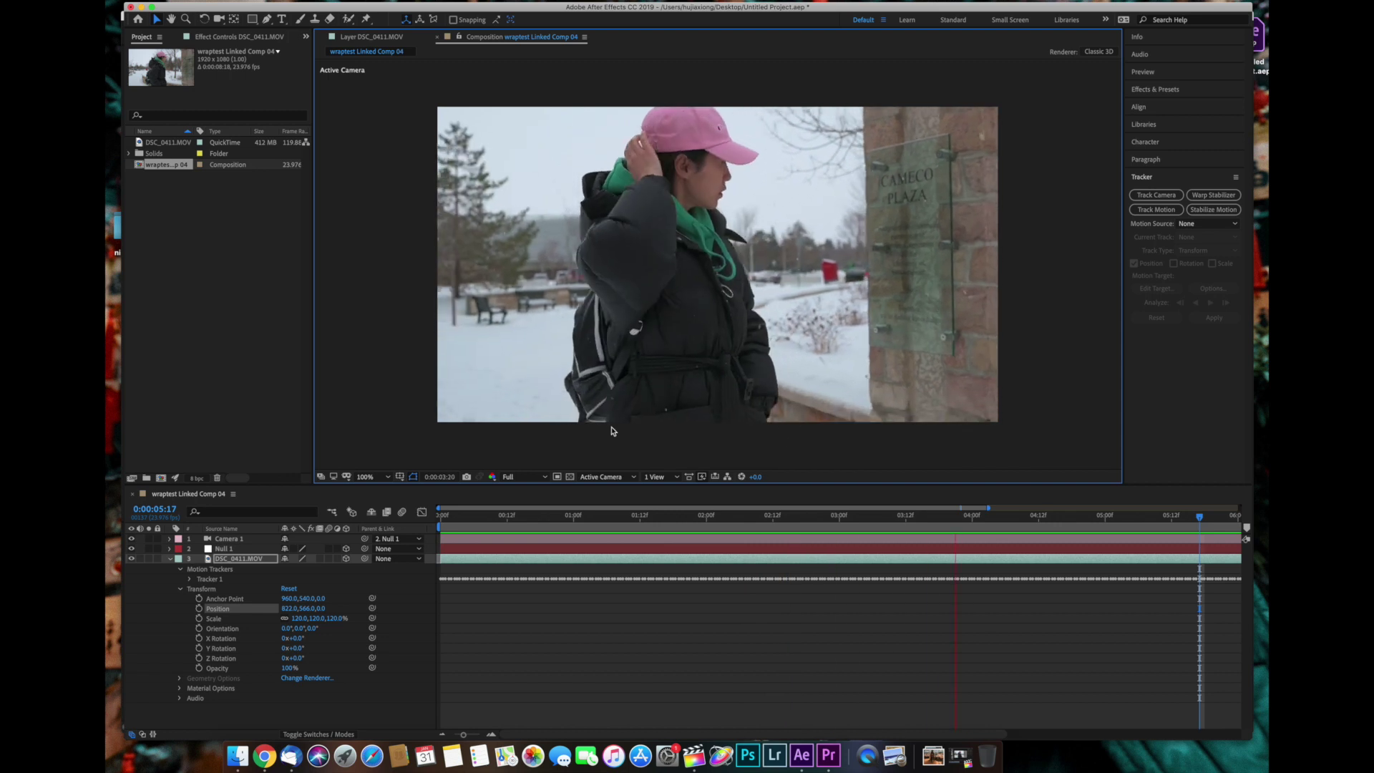
pyautogui.press('space')
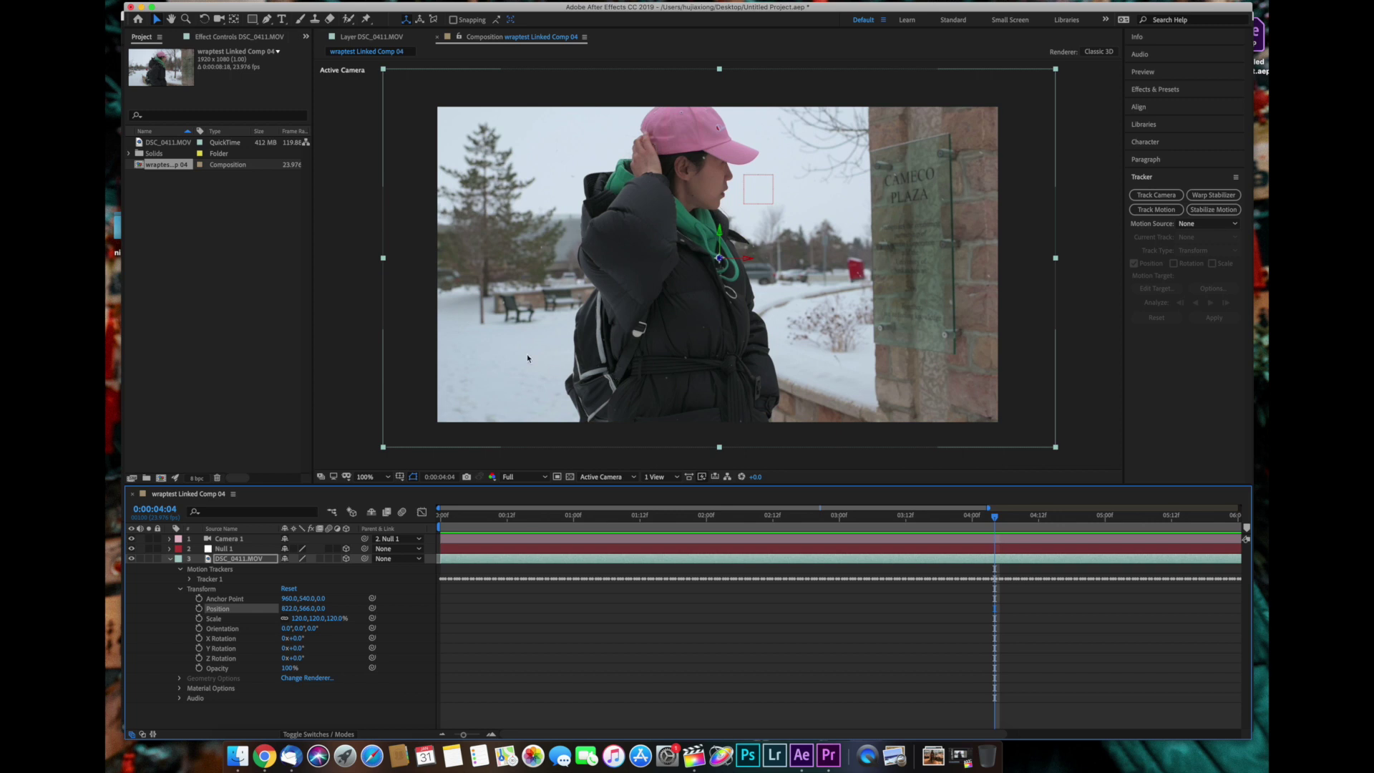
pyautogui.click(1152, 210)
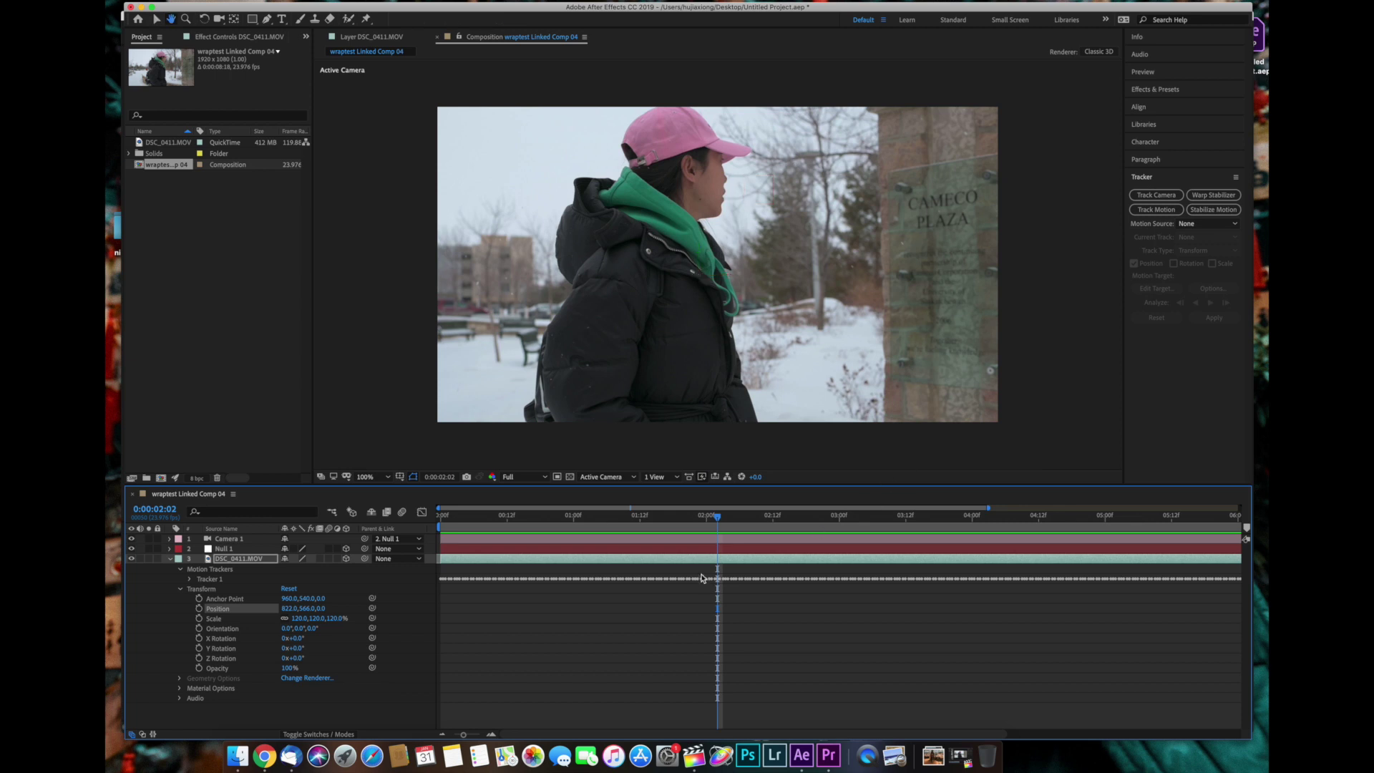
pyautogui.press('space')
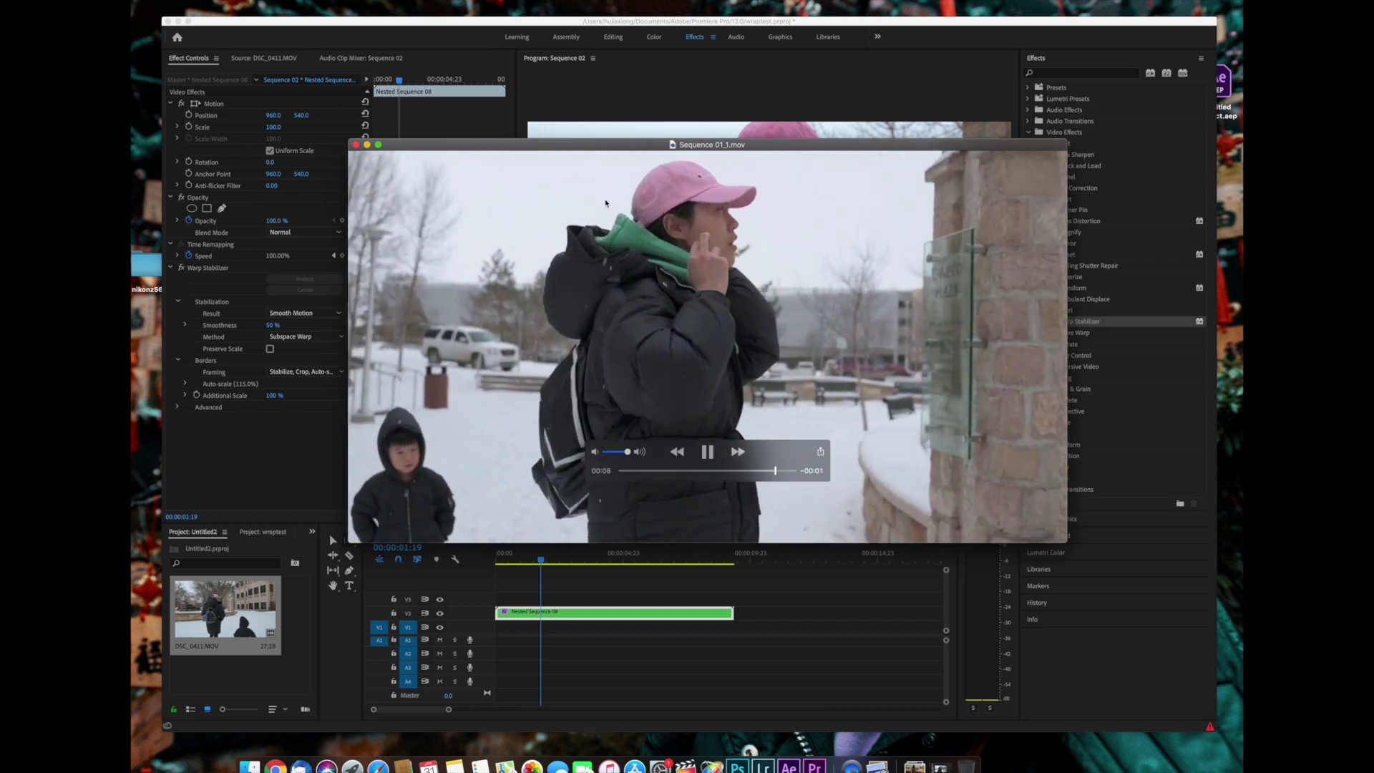
# - Switch to Premiere Pro, move the Sequence 01_1.mov player out of the way, and replay the warp-stabilized nested clip in Sequence 02
pyautogui.moveTo(690, 151); pyautogui.dragTo(511, 239)
pyautogui.moveTo(684, 454); pyautogui.dragTo(694, 533)
pyautogui.click(768, 514)
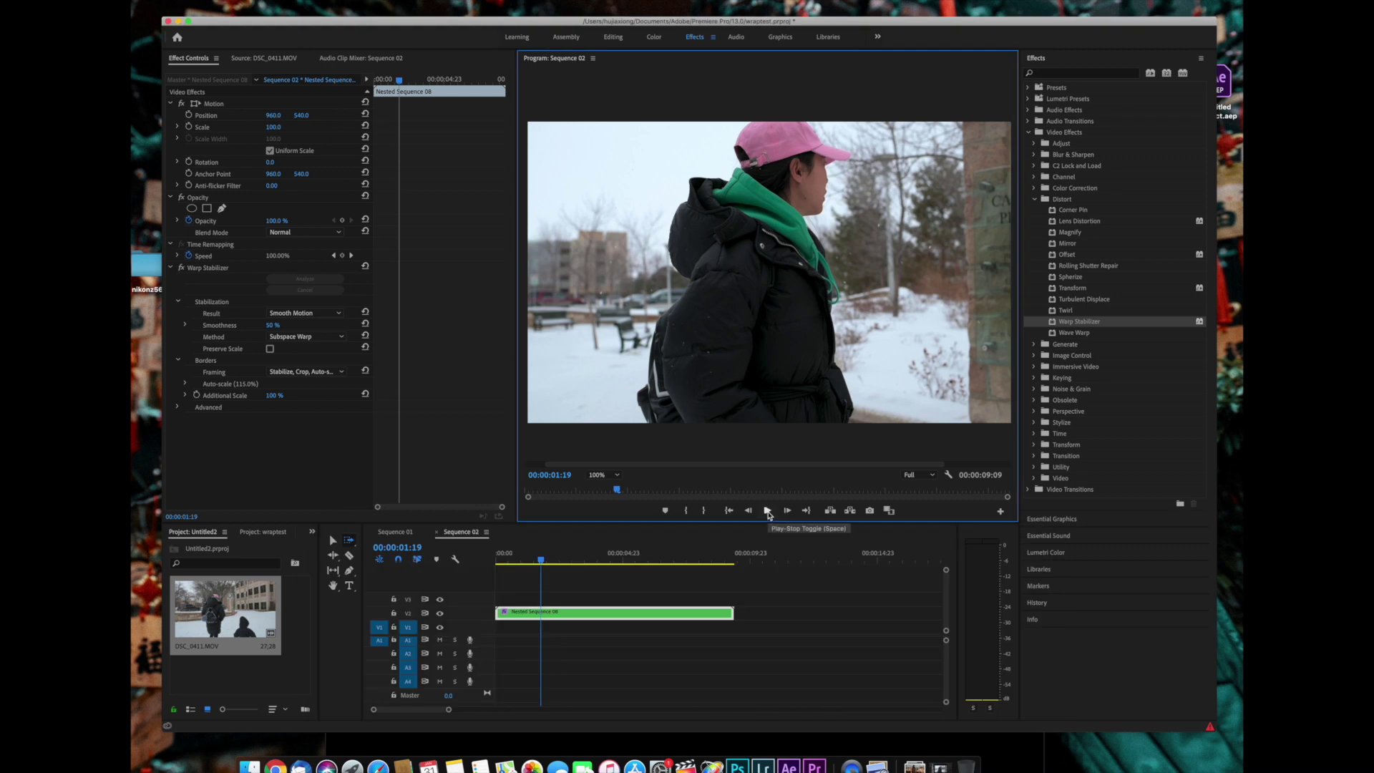
pyautogui.click(768, 511)
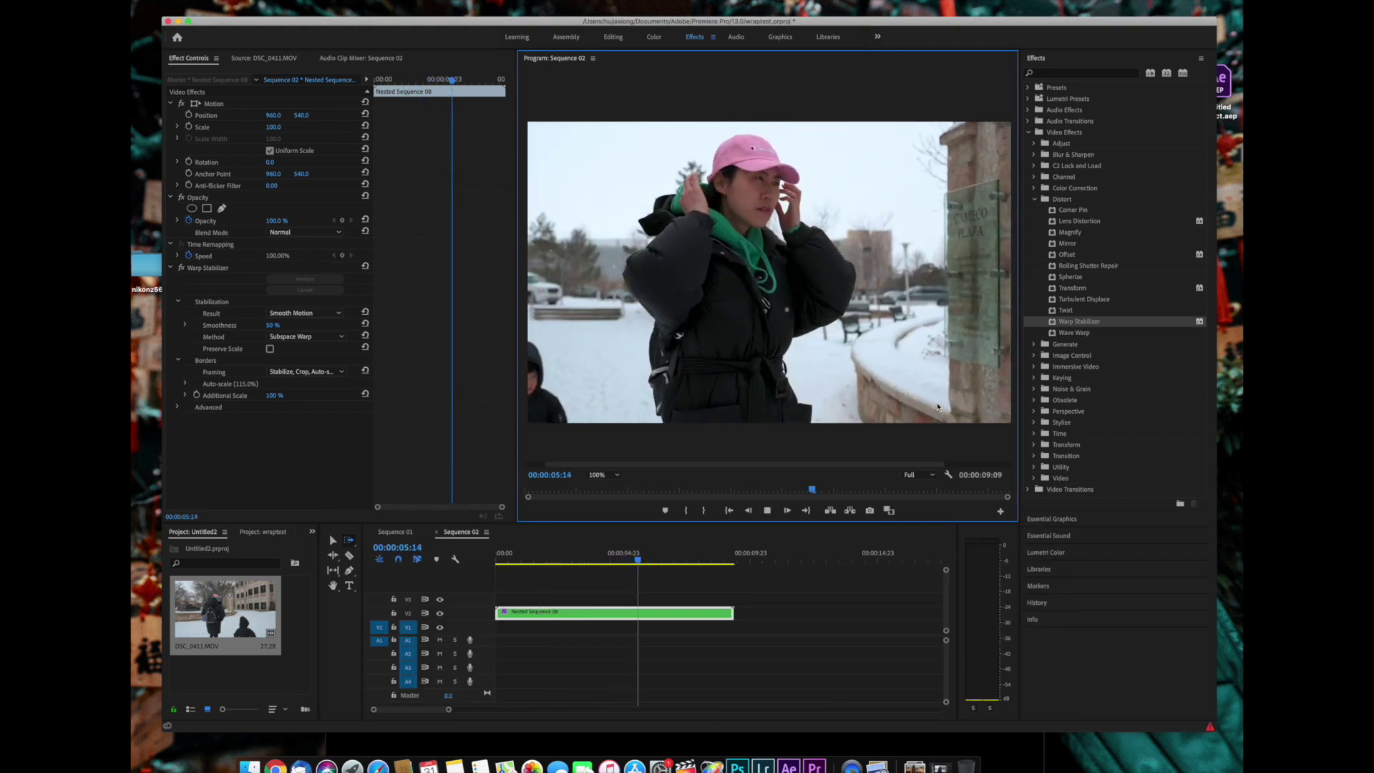
pyautogui.moveTo(916, 491); pyautogui.dragTo(640, 492)
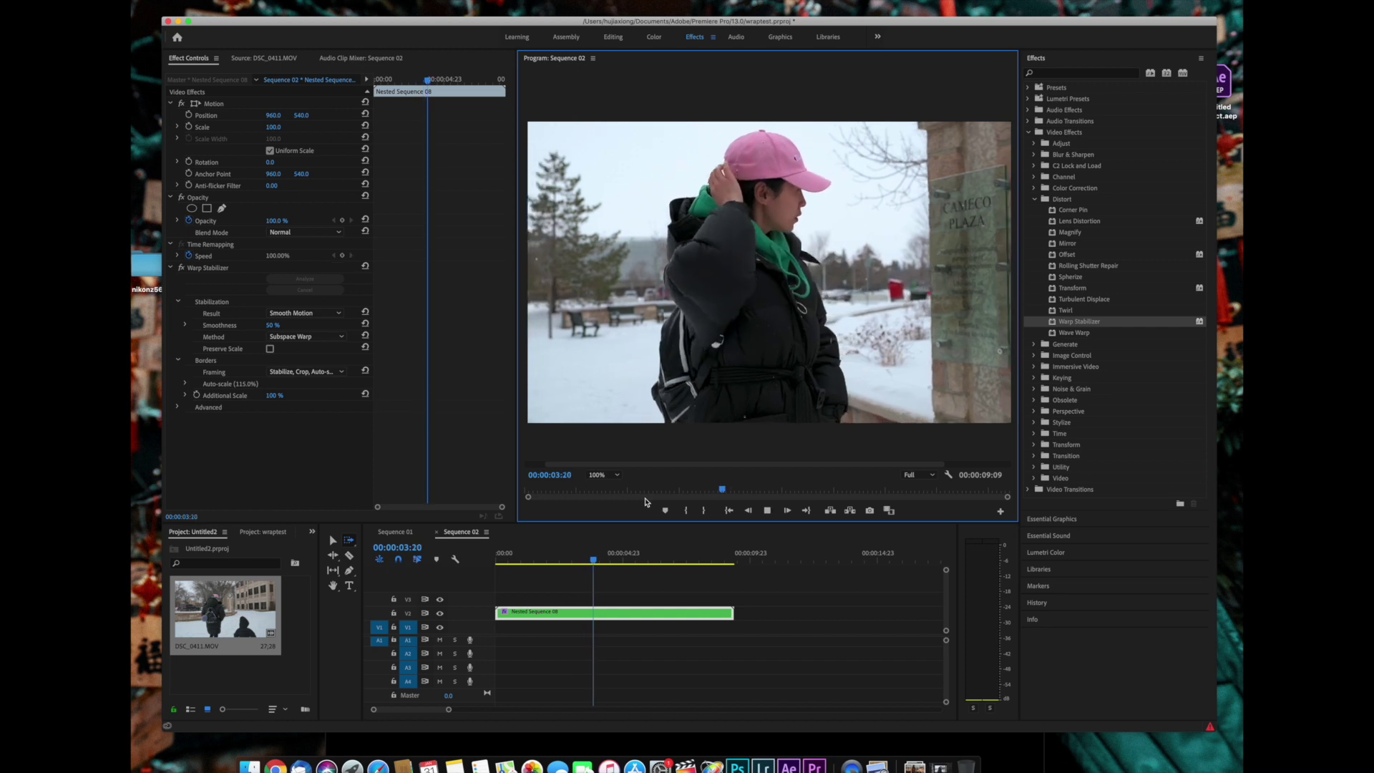
pyautogui.press('space')
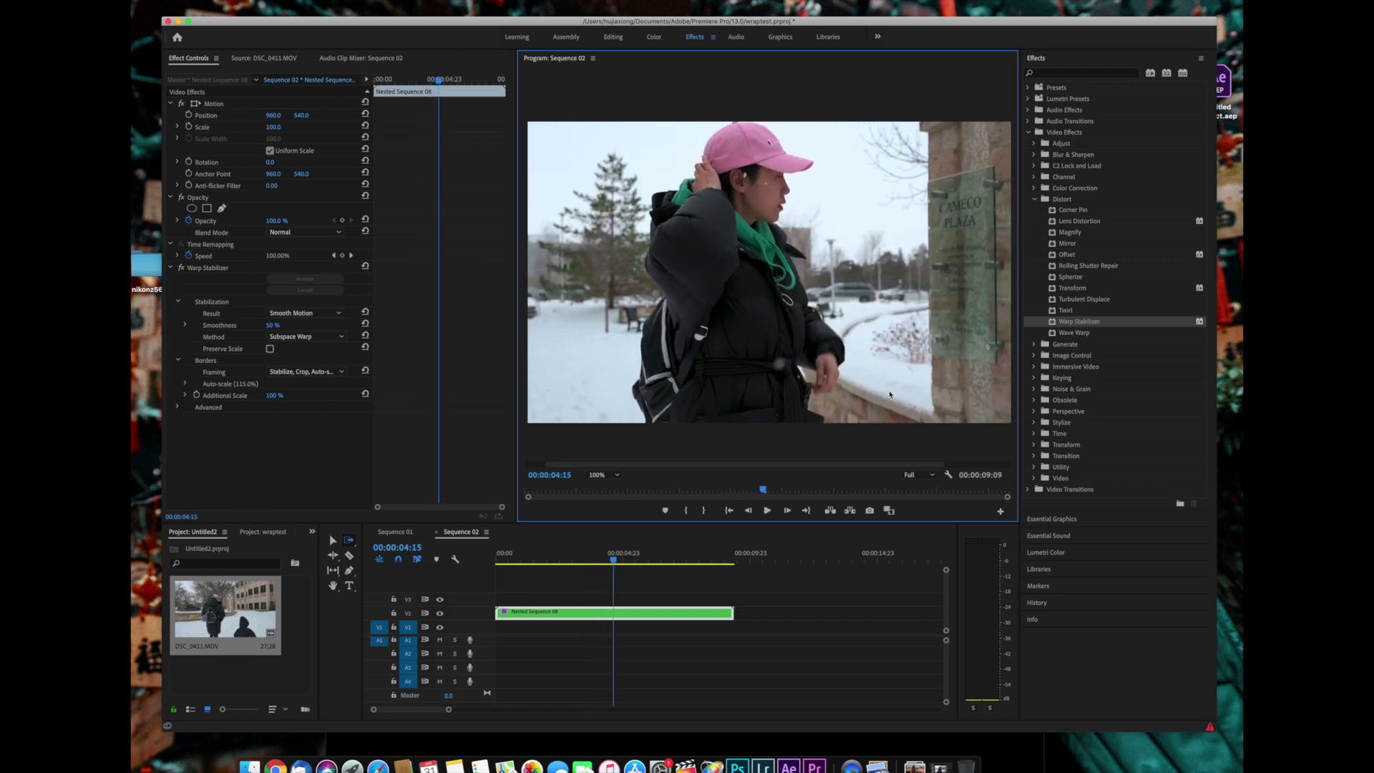